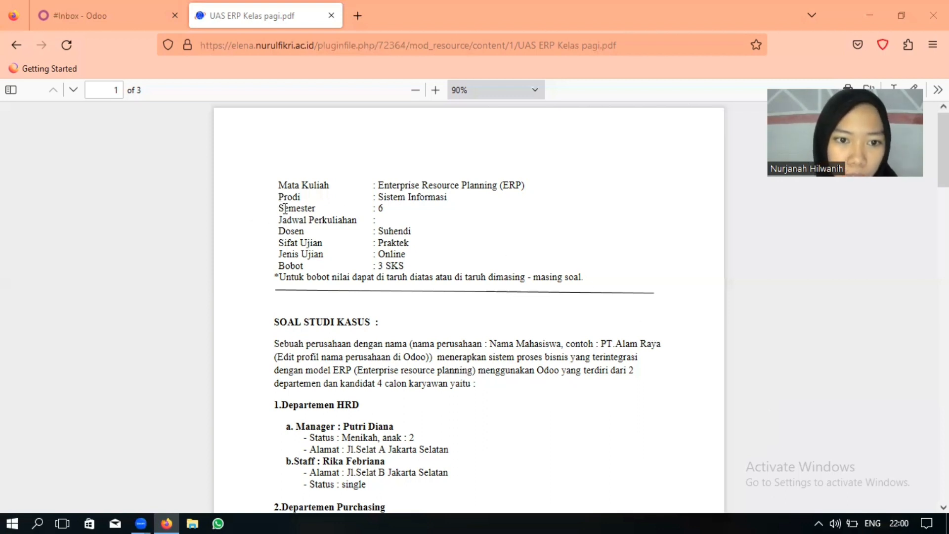
Switch from the exam PDF to Odoo and open the Accounting configuration settings to check the default company currency
{"action": "scroll", "coordinate": [316, 331], "scroll_direction": "down", "scroll_amount": 2}
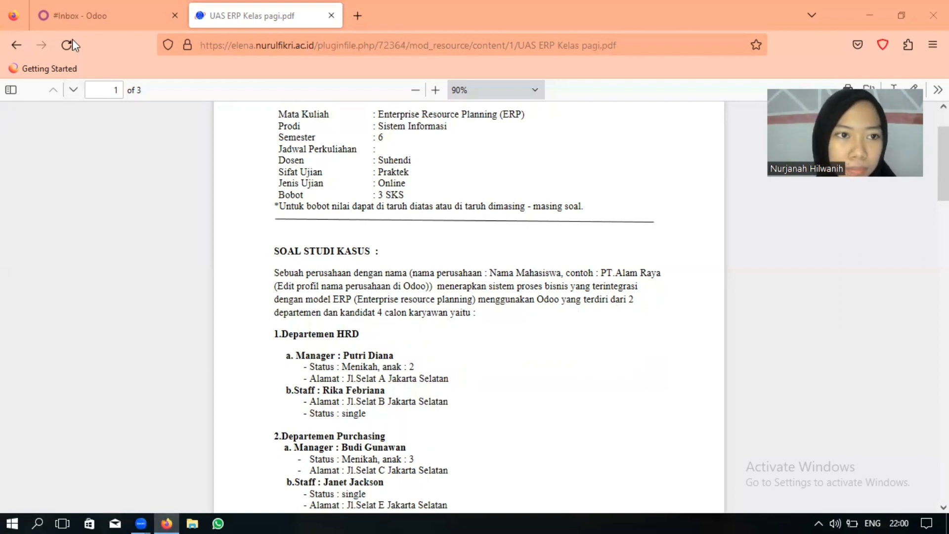
{"action": "left_click", "coordinate": [102, 13]}
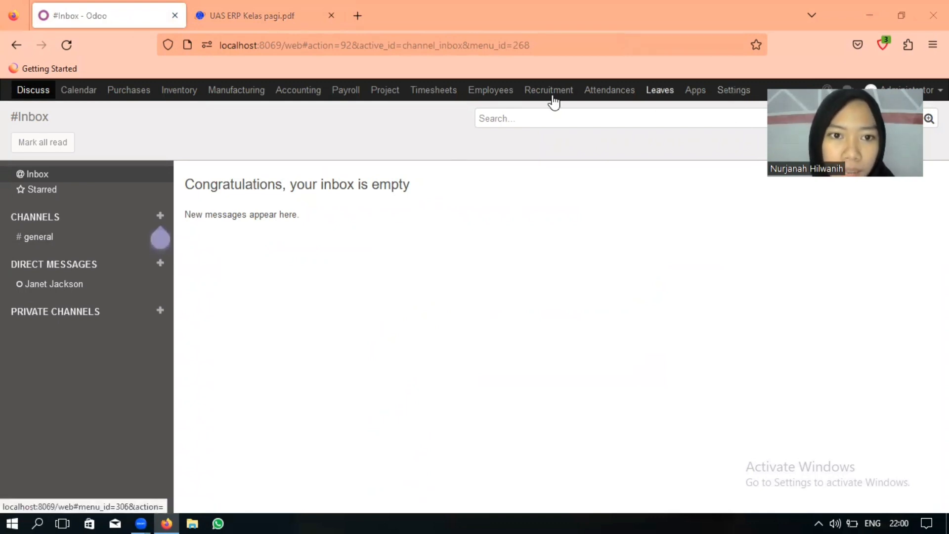
{"action": "left_click", "coordinate": [305, 101]}
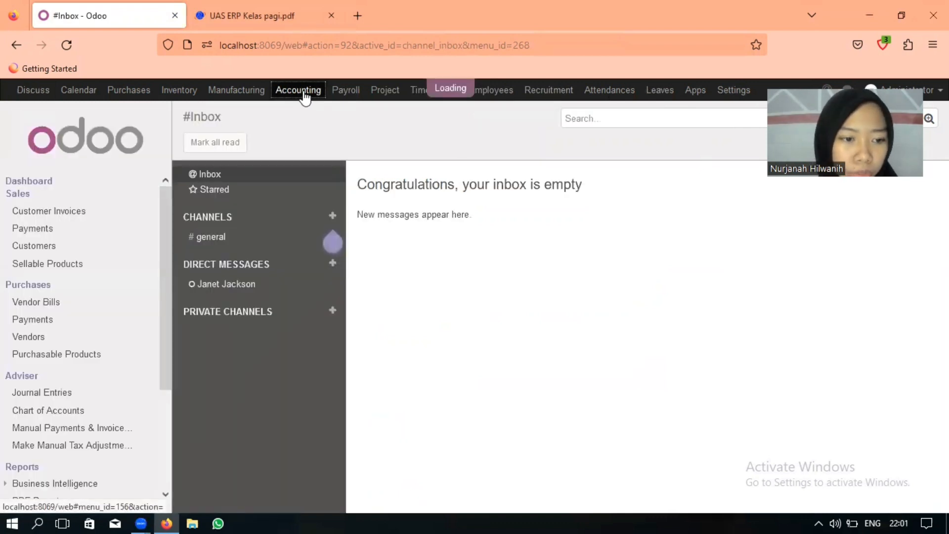
{"action": "left_click", "coordinate": [33, 427]}
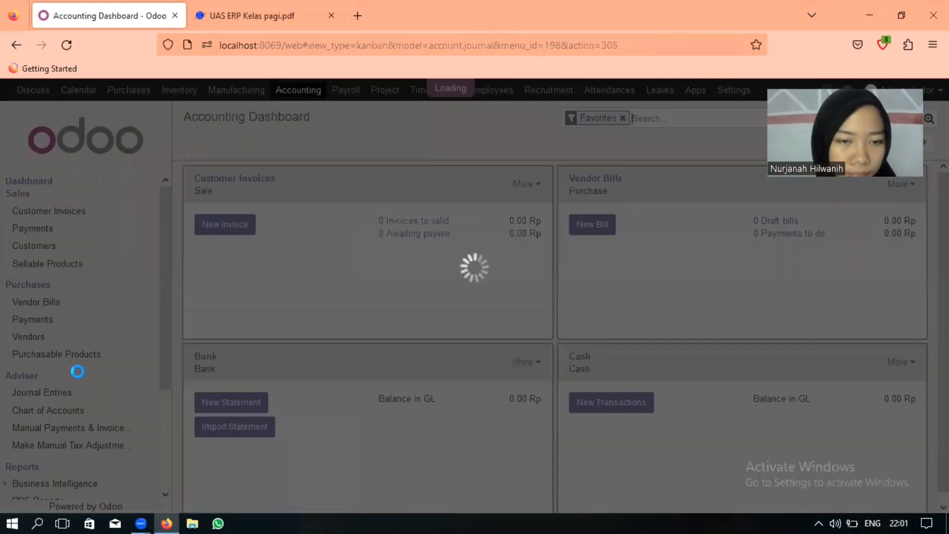
{"action": "scroll", "coordinate": [72, 363], "scroll_direction": "down", "scroll_amount": 3}
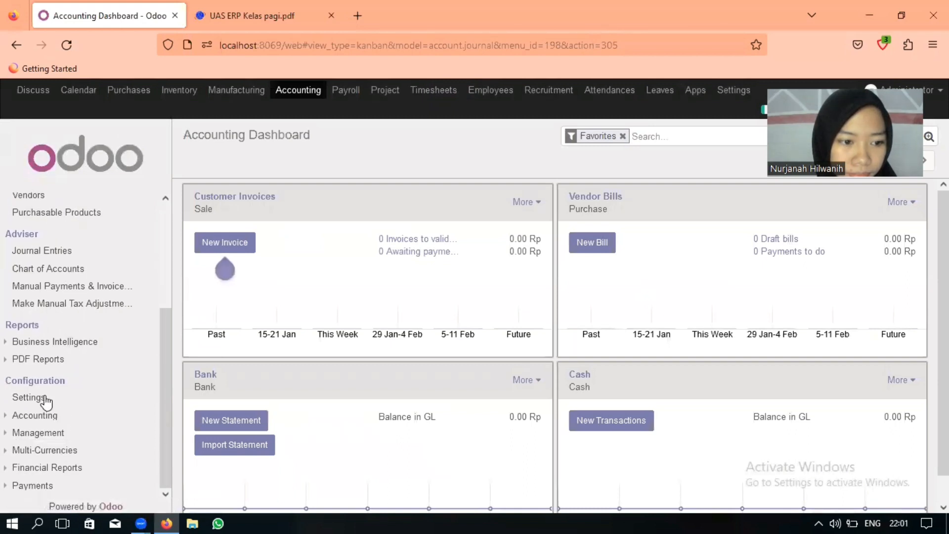
{"action": "left_click", "coordinate": [43, 397]}
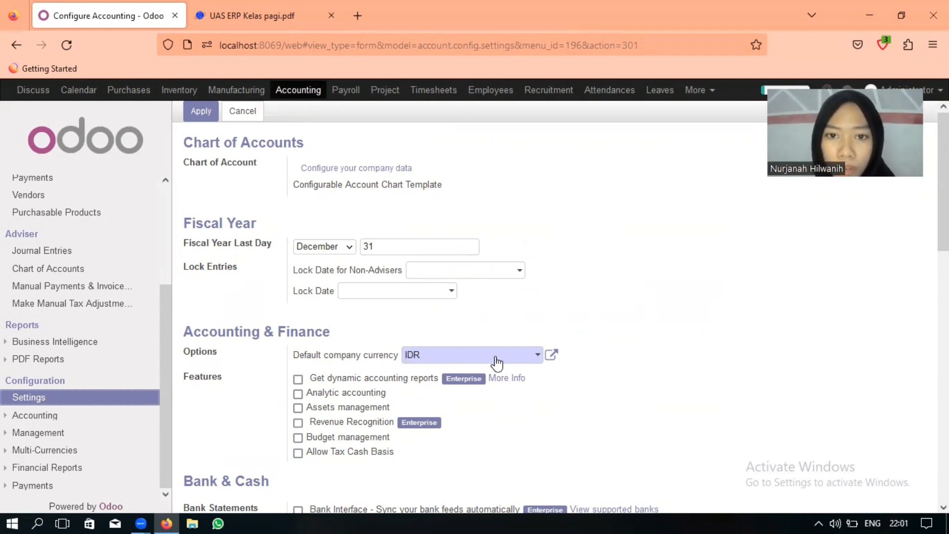
Open the existing company's profile from the general Settings to review its name, address and contact details
{"action": "left_click", "coordinate": [704, 96]}
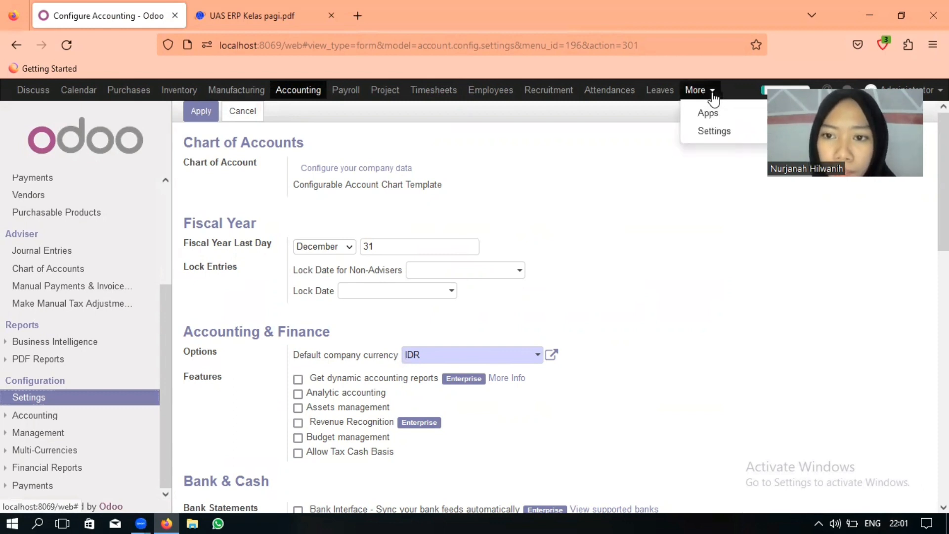
{"action": "left_click", "coordinate": [712, 132]}
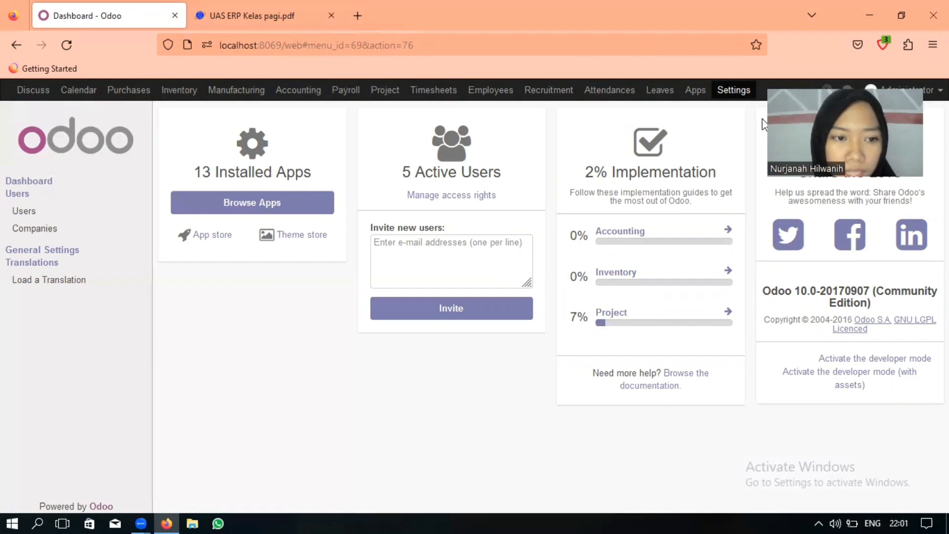
{"action": "left_click", "coordinate": [35, 233]}
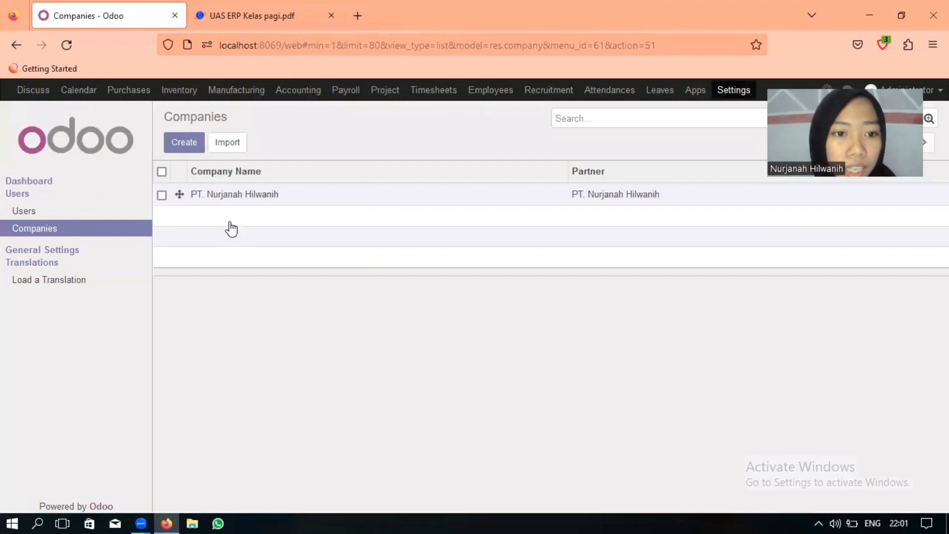
{"action": "left_click", "coordinate": [242, 194]}
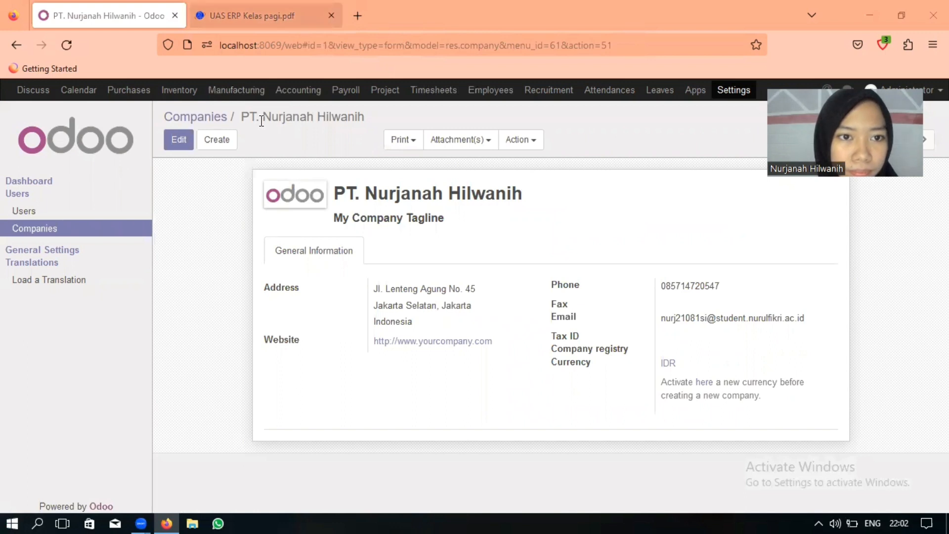
Return to the exam PDF and read the HRD and Purchasing department details and the recruitment process stages
{"action": "key", "text": "ctrl+Tab"}
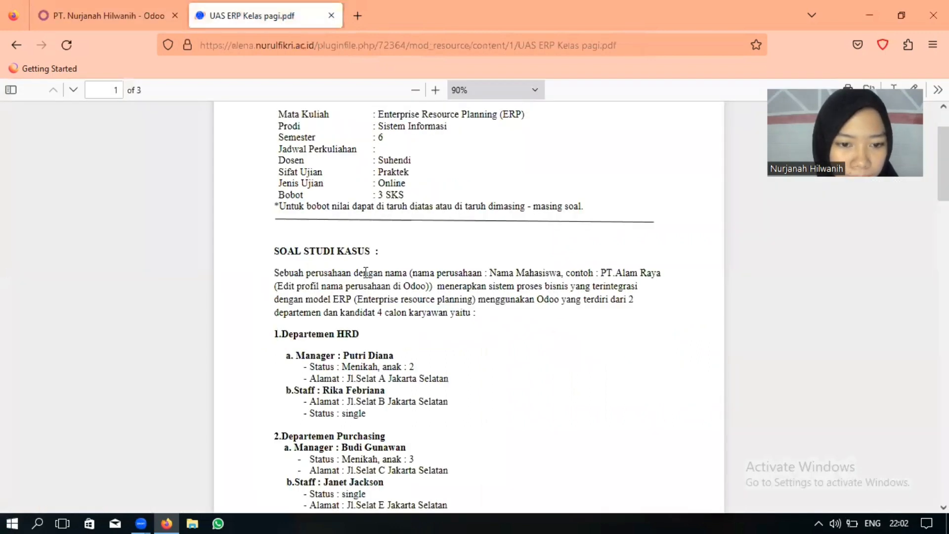
{"action": "scroll", "coordinate": [379, 319], "scroll_direction": "down", "scroll_amount": 2}
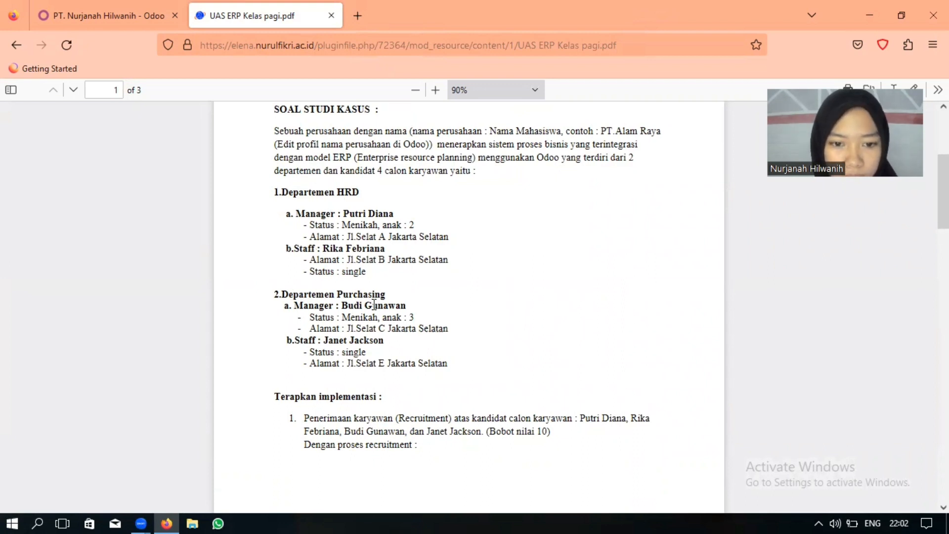
{"action": "scroll", "coordinate": [507, 362], "scroll_direction": "down", "scroll_amount": 3}
{"action": "scroll", "coordinate": [507, 362], "scroll_direction": "up", "scroll_amount": 3}
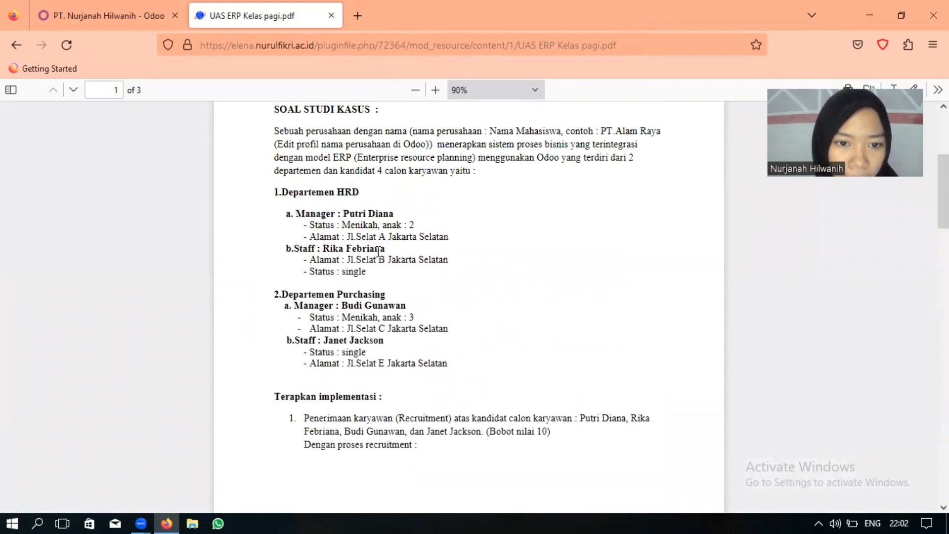
{"action": "scroll", "coordinate": [428, 448], "scroll_direction": "down", "scroll_amount": 2}
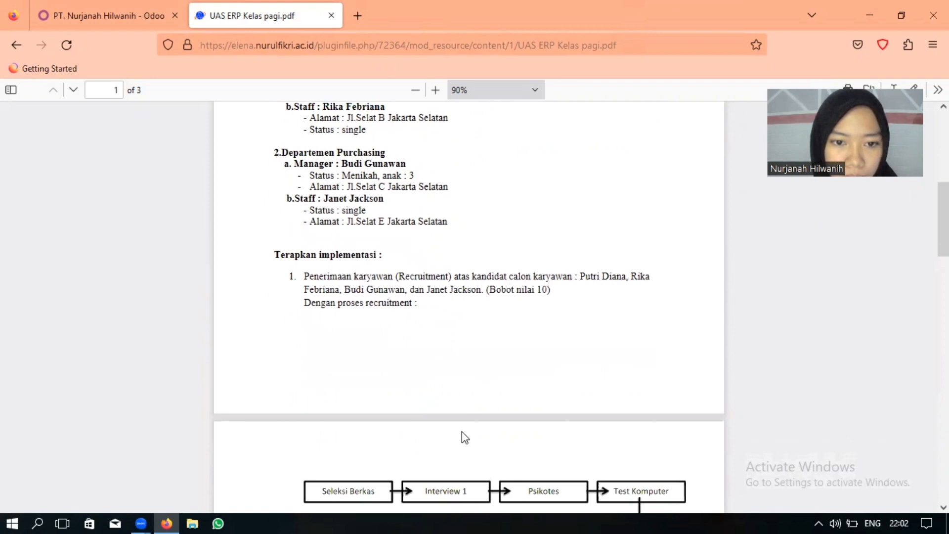
{"action": "scroll", "coordinate": [462, 437], "scroll_direction": "down", "scroll_amount": 3}
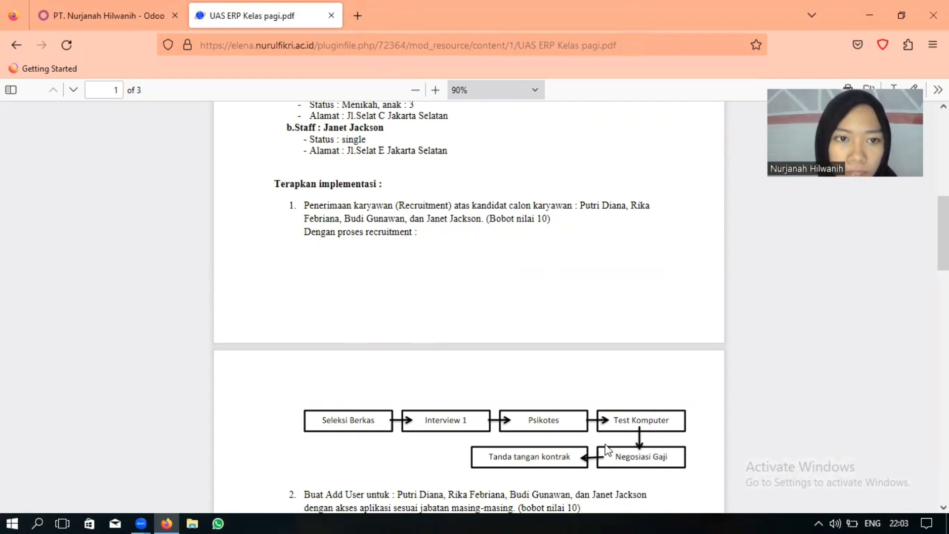
Switch back to Odoo and review the employee list, the recruitment job positions and the recruitment departments
{"action": "left_click", "coordinate": [86, 7]}
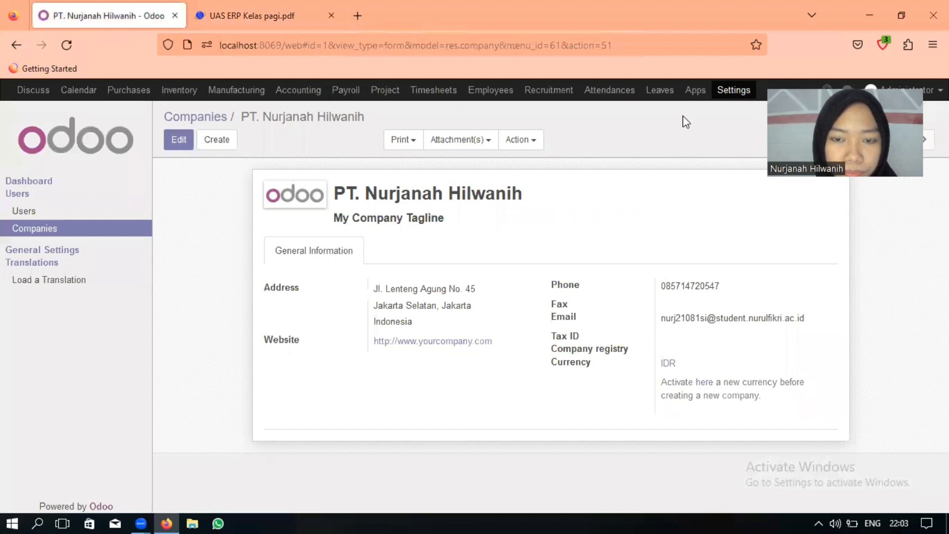
{"action": "left_click", "coordinate": [503, 96]}
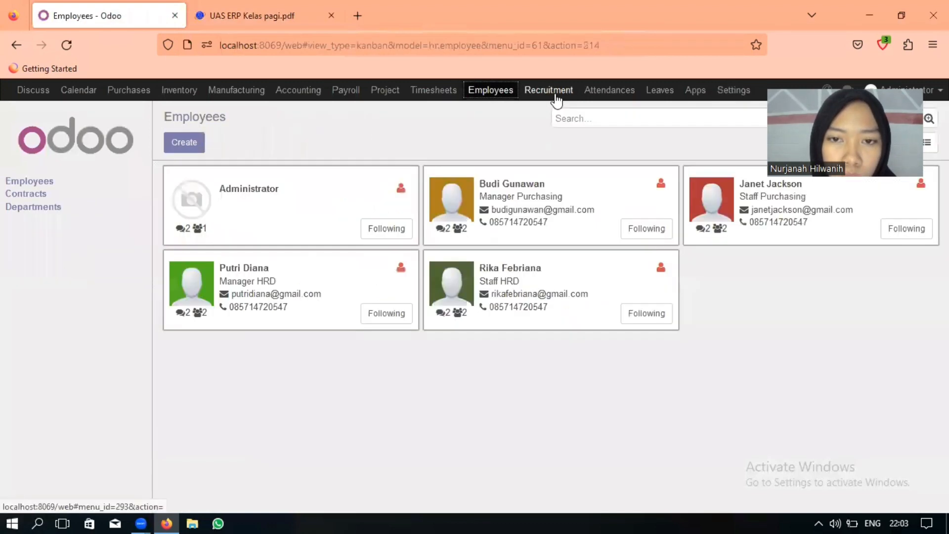
{"action": "left_click", "coordinate": [556, 101]}
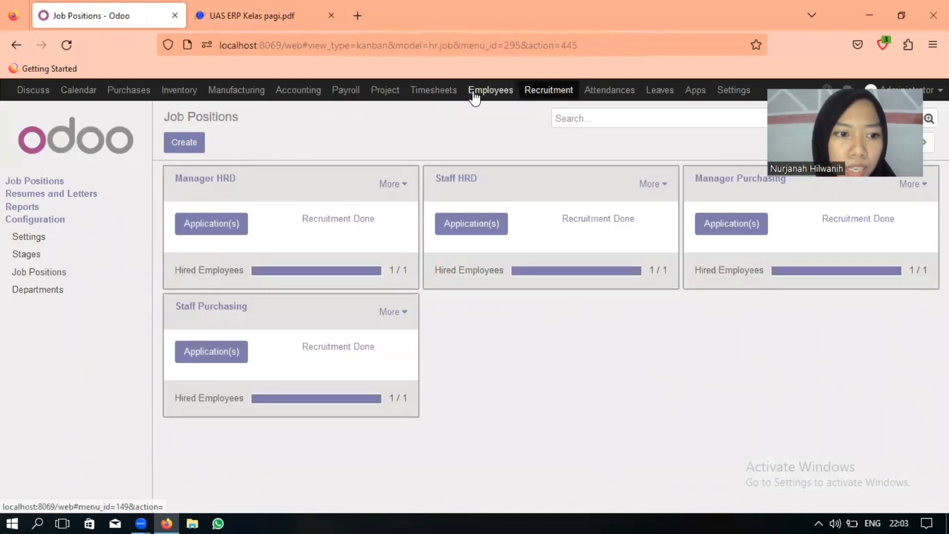
{"action": "left_click", "coordinate": [47, 294]}
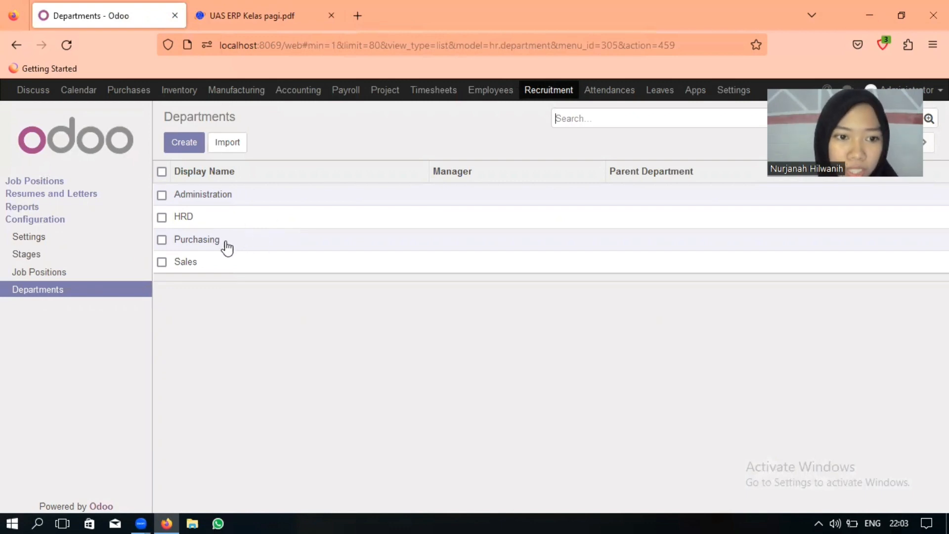
Open the Manager HRD applicant in the Tanda Tangan Kontrak stage and review the application's job and contract details
{"action": "left_click", "coordinate": [54, 183]}
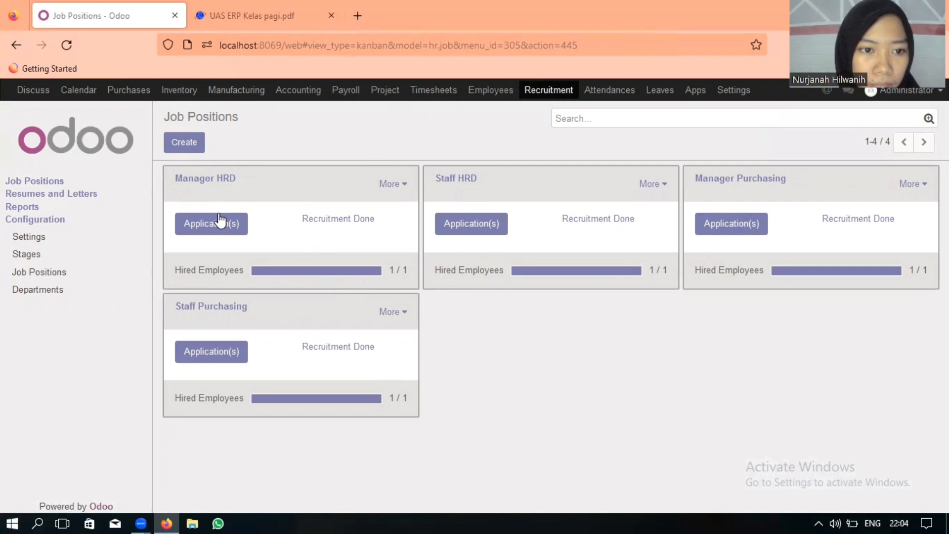
{"action": "left_click", "coordinate": [219, 224]}
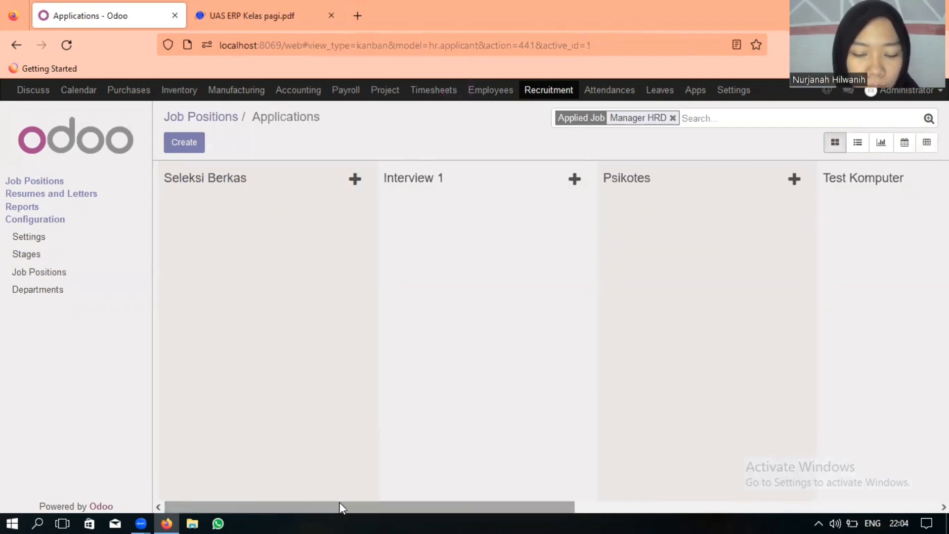
{"action": "left_click_drag", "start_coordinate": [339, 502], "coordinate": [718, 502]}
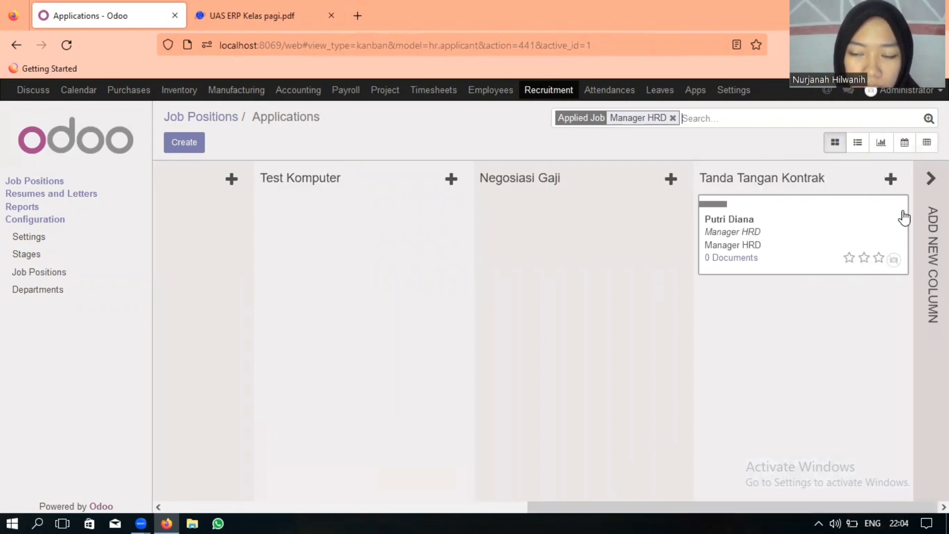
{"action": "left_click", "coordinate": [740, 233]}
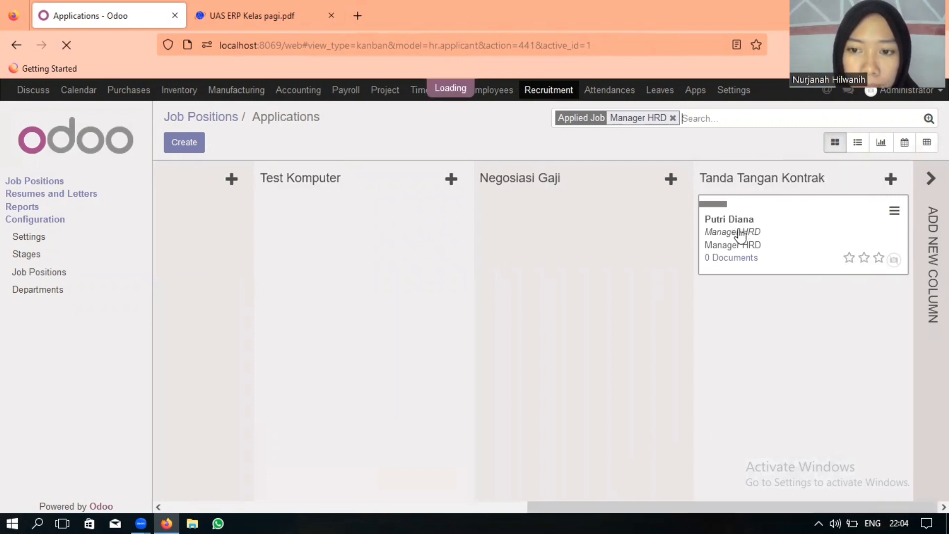
{"action": "scroll", "coordinate": [479, 269], "scroll_direction": "down", "scroll_amount": 2}
{"action": "scroll", "coordinate": [478, 270], "scroll_direction": "up", "scroll_amount": 2}
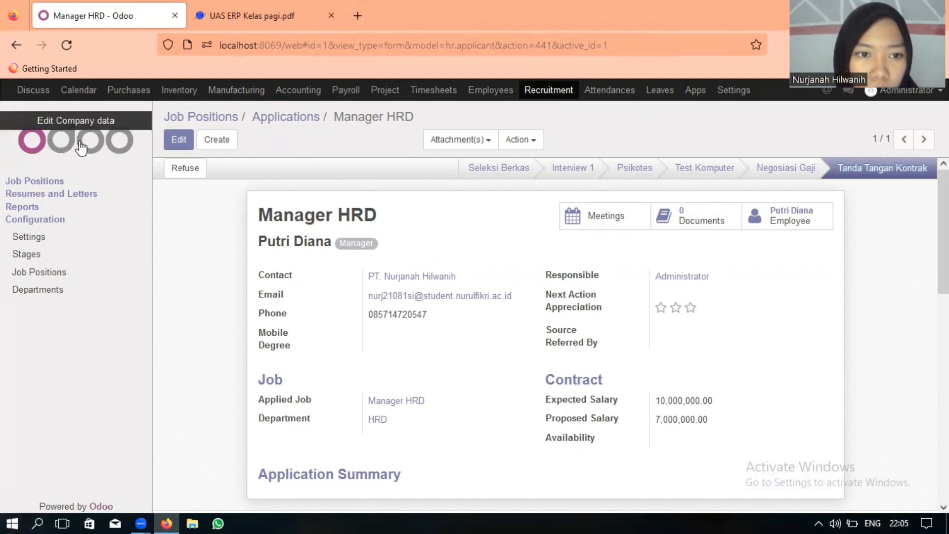
Go back to the job positions and open the Staff HRD applicant in the Tanda Tangan Kontrak stage for review
{"action": "double_click", "coordinate": [237, 119]}
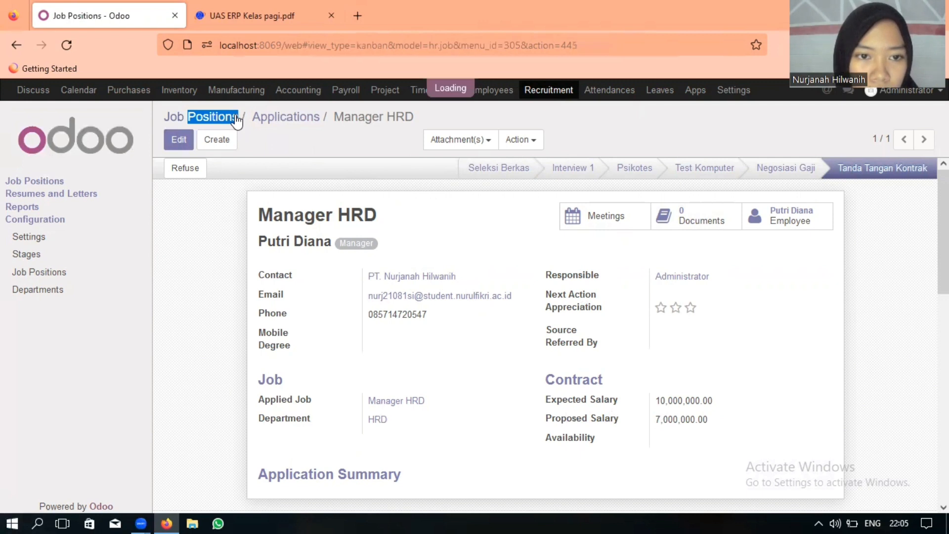
{"action": "left_click", "coordinate": [469, 221]}
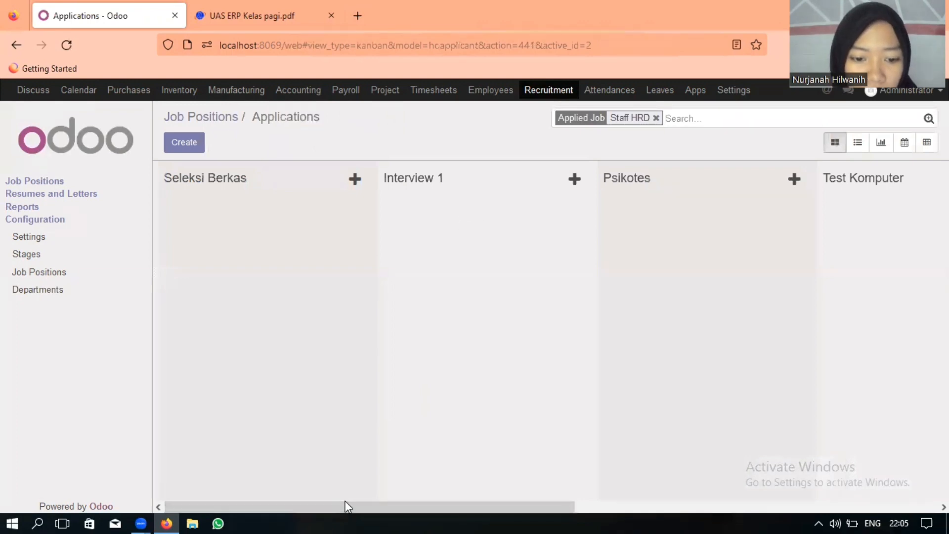
{"action": "left_click_drag", "start_coordinate": [348, 506], "coordinate": [743, 511]}
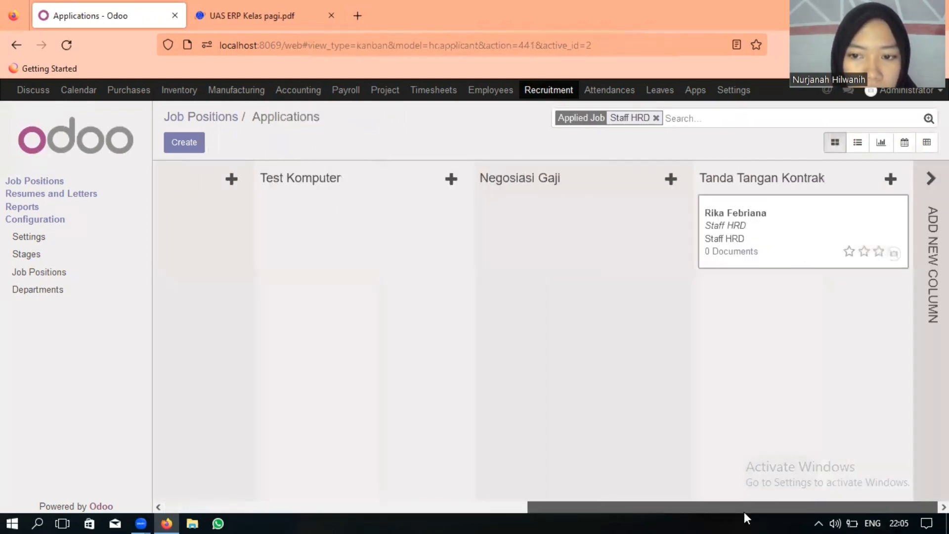
{"action": "left_click", "coordinate": [748, 221]}
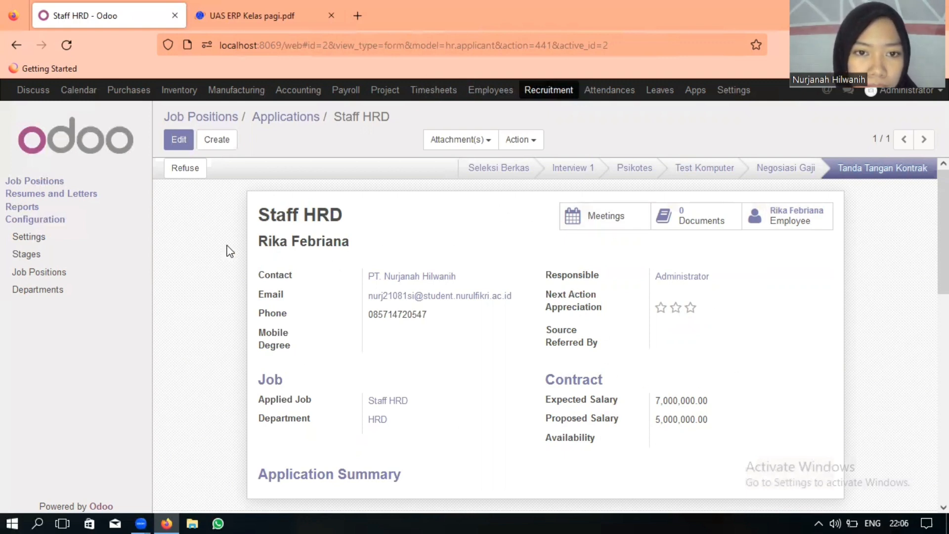
Return to the job positions and open the Manager Purchasing applicant in the Tanda Tangan Kontrak stage for review
{"action": "left_click", "coordinate": [224, 121]}
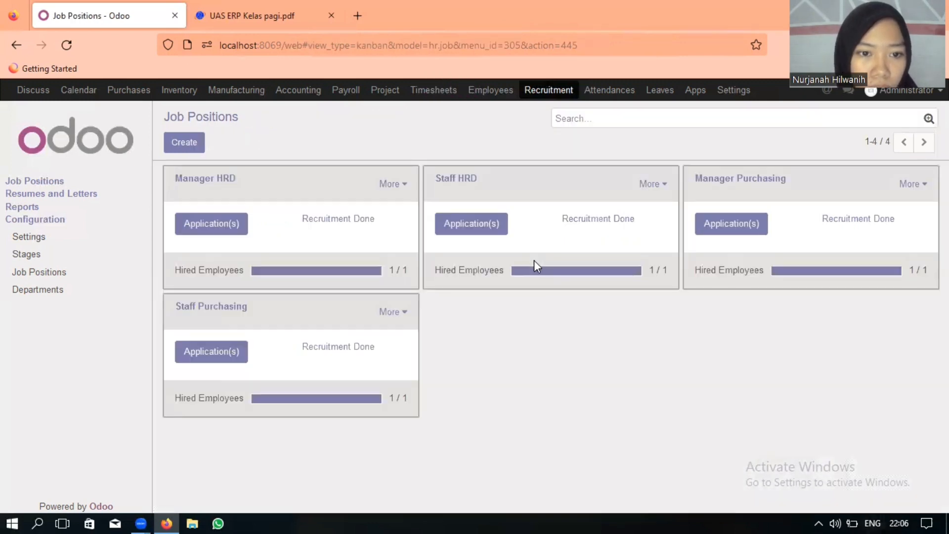
{"action": "left_click", "coordinate": [745, 226]}
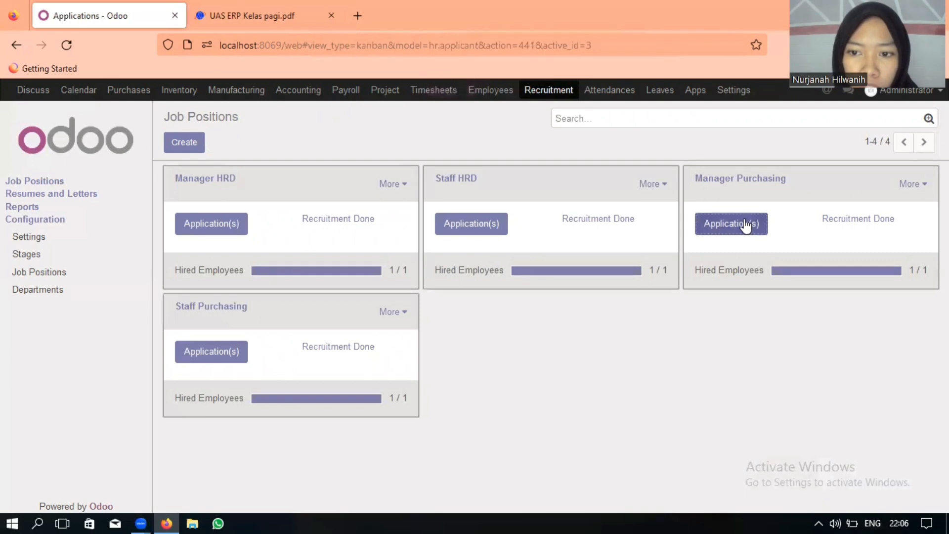
{"action": "left_click_drag", "start_coordinate": [336, 503], "coordinate": [816, 505]}
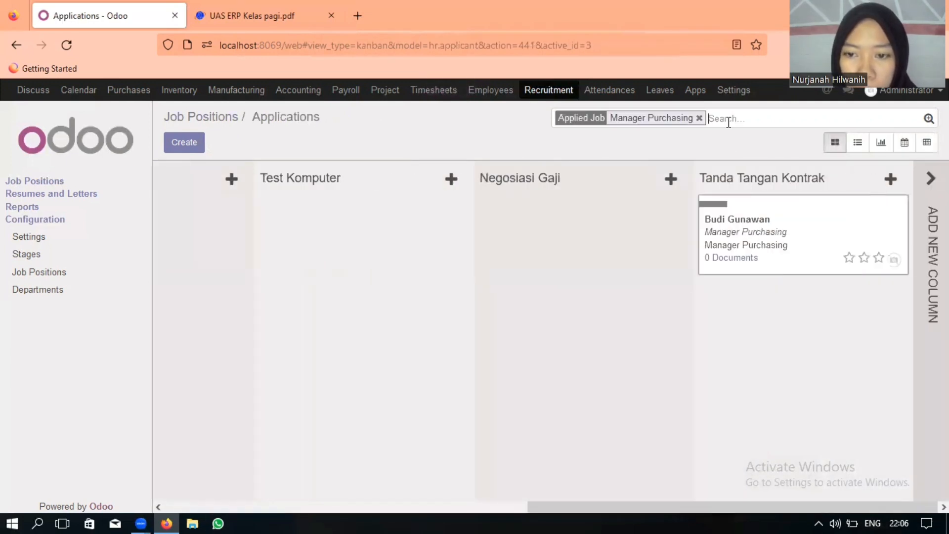
{"action": "left_click", "coordinate": [743, 224]}
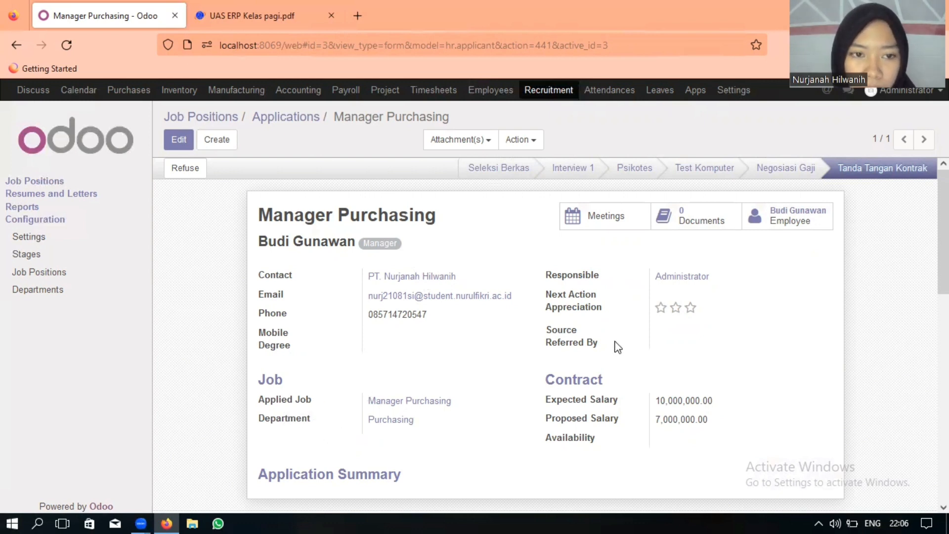
Return to the job positions and open the Staff Purchasing applicant in the Tanda Tangan Kontrak stage for review
{"action": "double_click", "coordinate": [291, 121]}
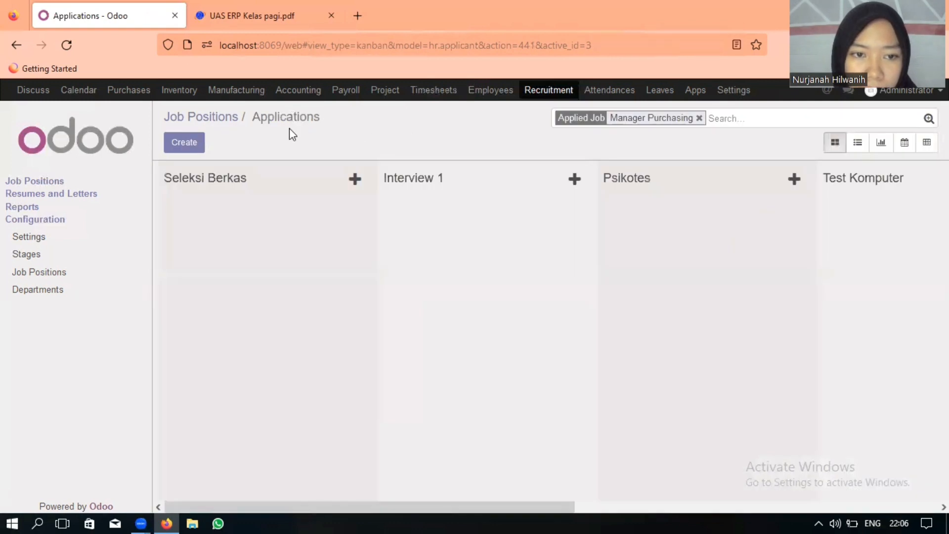
{"action": "left_click", "coordinate": [225, 118]}
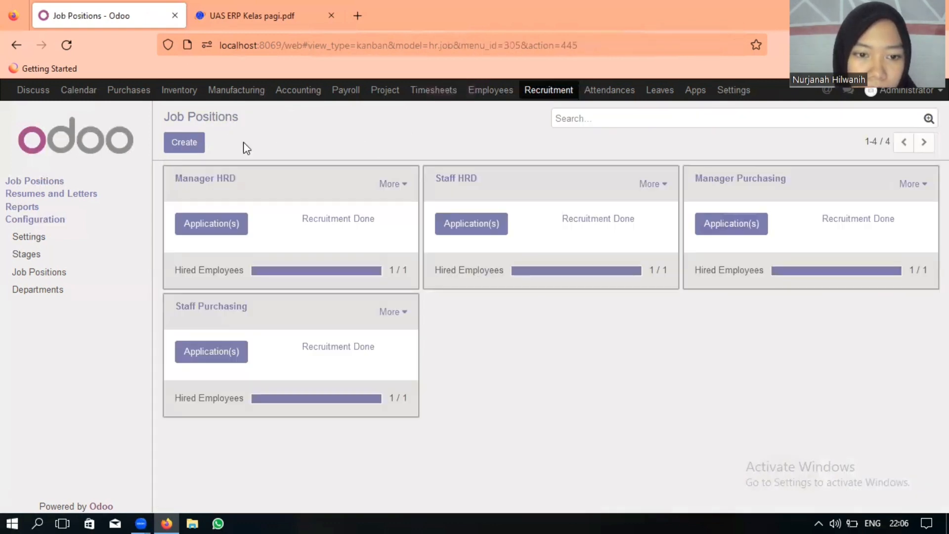
{"action": "left_click", "coordinate": [225, 351]}
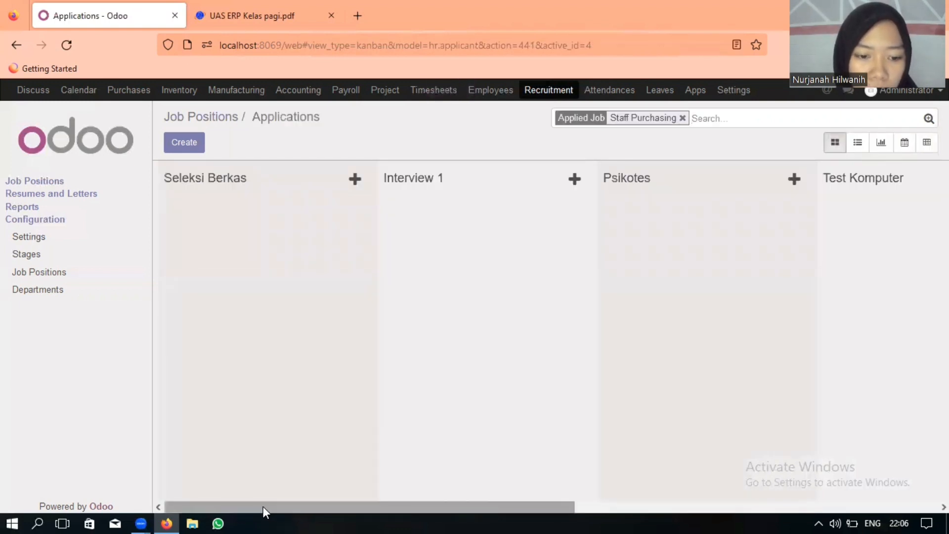
{"action": "left_click_drag", "start_coordinate": [262, 506], "coordinate": [636, 511]}
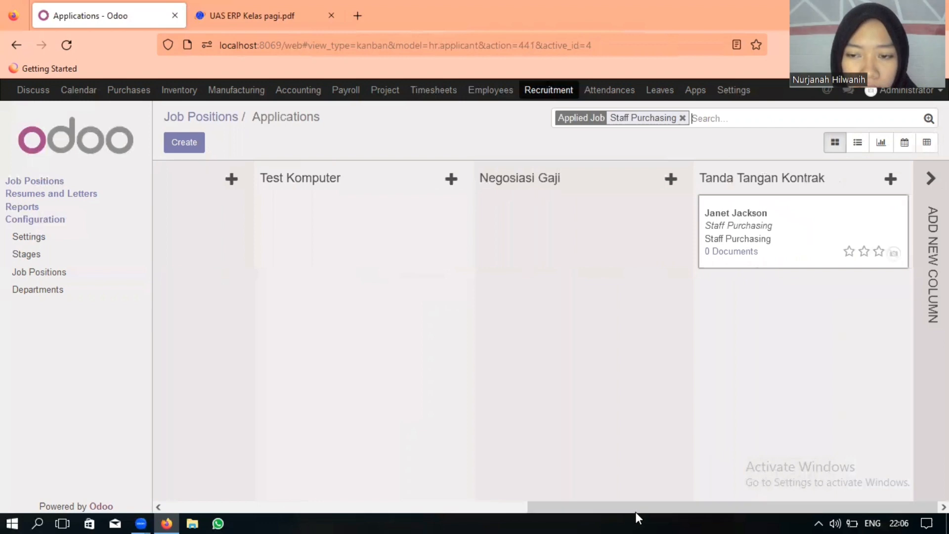
{"action": "left_click", "coordinate": [732, 223]}
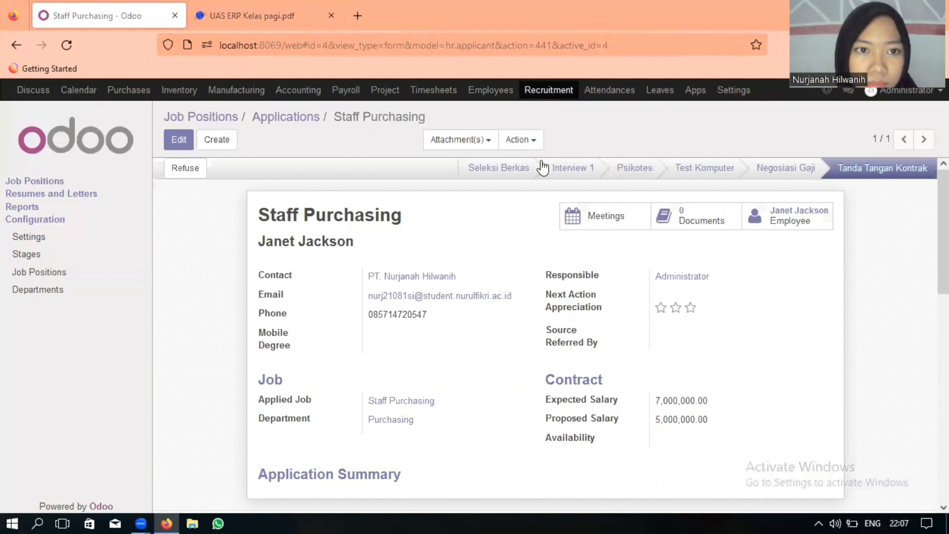
Check the HRD and Purchasing candidate details in the UAS ERP Kelas pagi.pdf exam brief, and return to Odoo
{"action": "key", "text": "ctrl+Tab"}
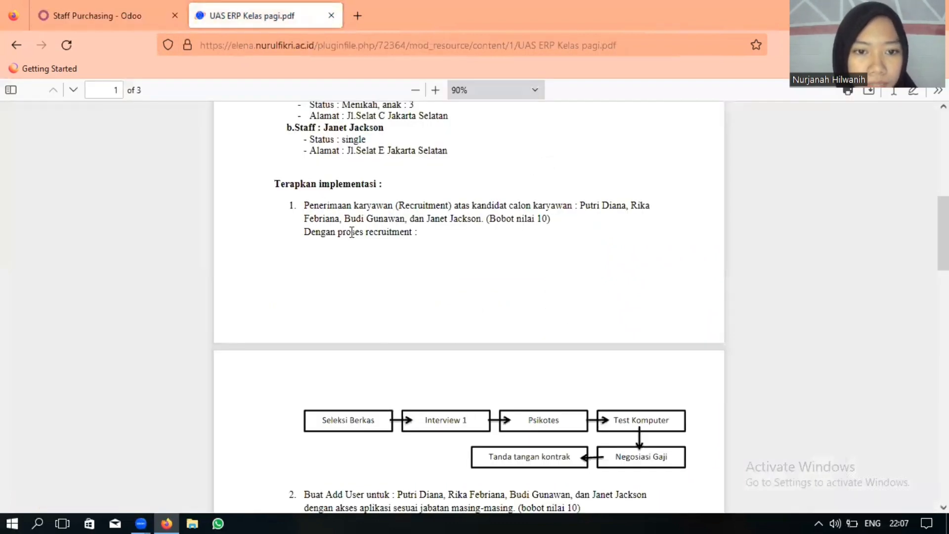
{"action": "scroll", "coordinate": [370, 246], "scroll_direction": "up", "scroll_amount": 3}
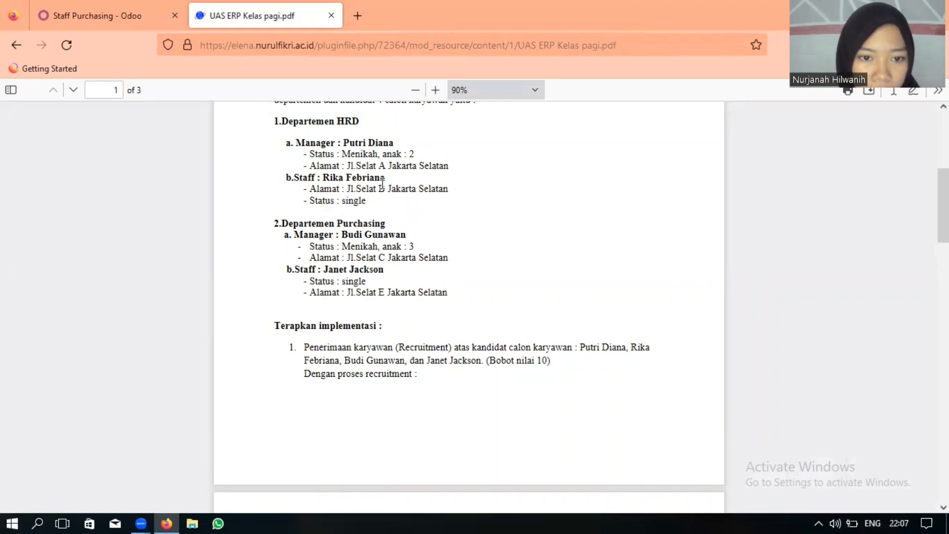
{"action": "left_click", "coordinate": [130, 21]}
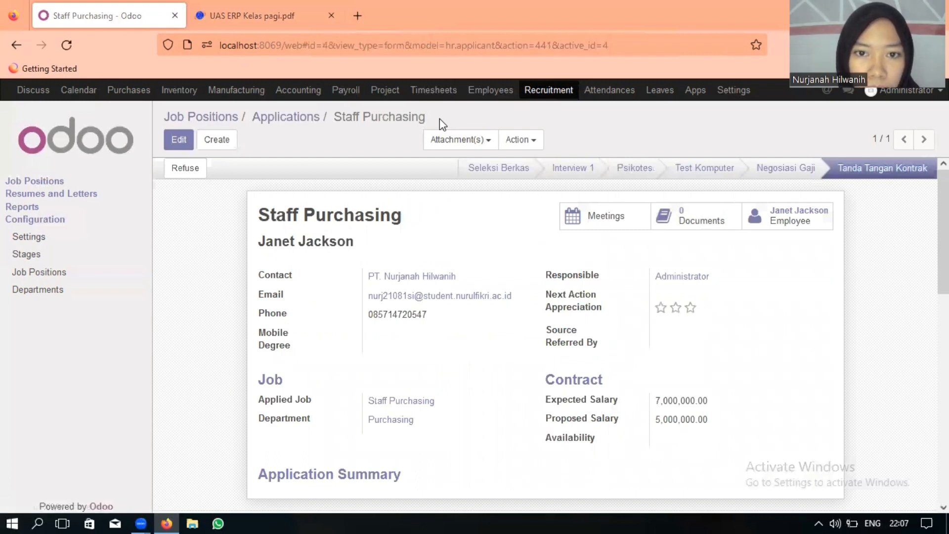
Open the Manager HRD's employee record and review its public and personal information
{"action": "left_click", "coordinate": [494, 91]}
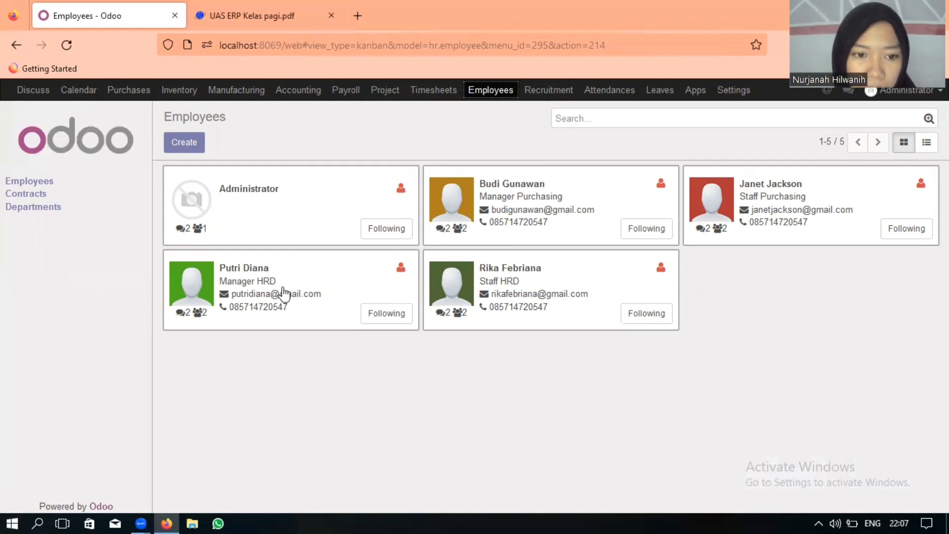
{"action": "double_click", "coordinate": [256, 272]}
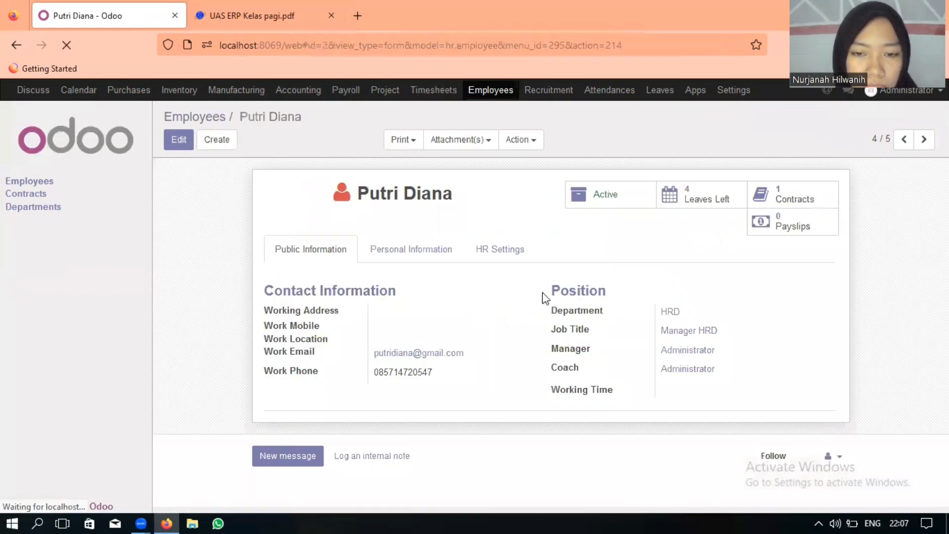
{"action": "scroll", "coordinate": [547, 246], "scroll_direction": "down", "scroll_amount": 1}
{"action": "scroll", "coordinate": [547, 246], "scroll_direction": "up", "scroll_amount": 1}
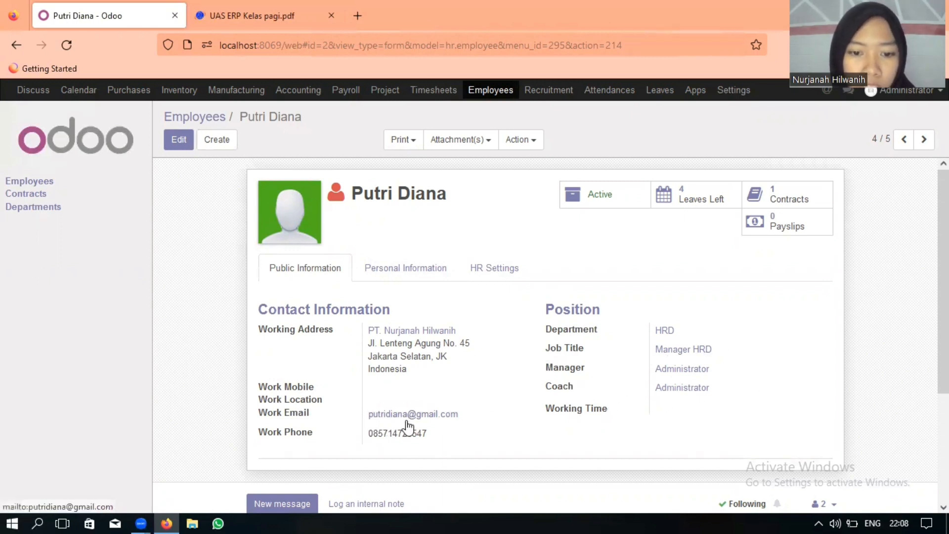
{"action": "left_click", "coordinate": [446, 272]}
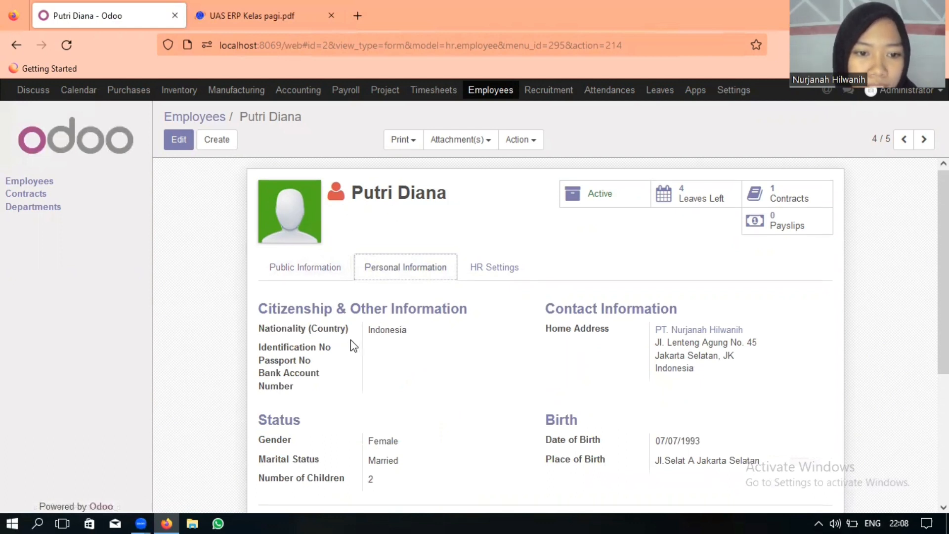
{"action": "scroll", "coordinate": [351, 339], "scroll_direction": "down", "scroll_amount": 2}
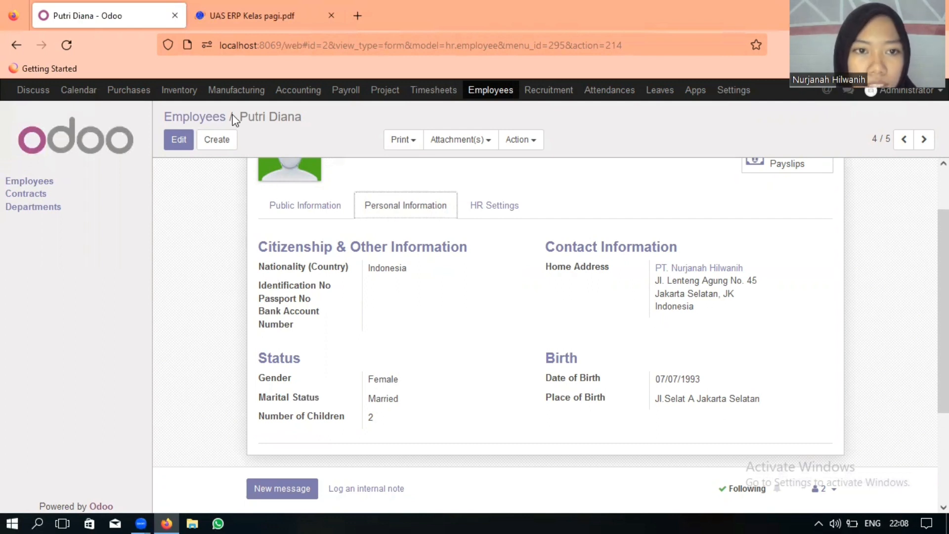
Highlight the HRD manager's marital status and address in the exam PDF for comparison, and return to the employee record
{"action": "left_click", "coordinate": [281, 17]}
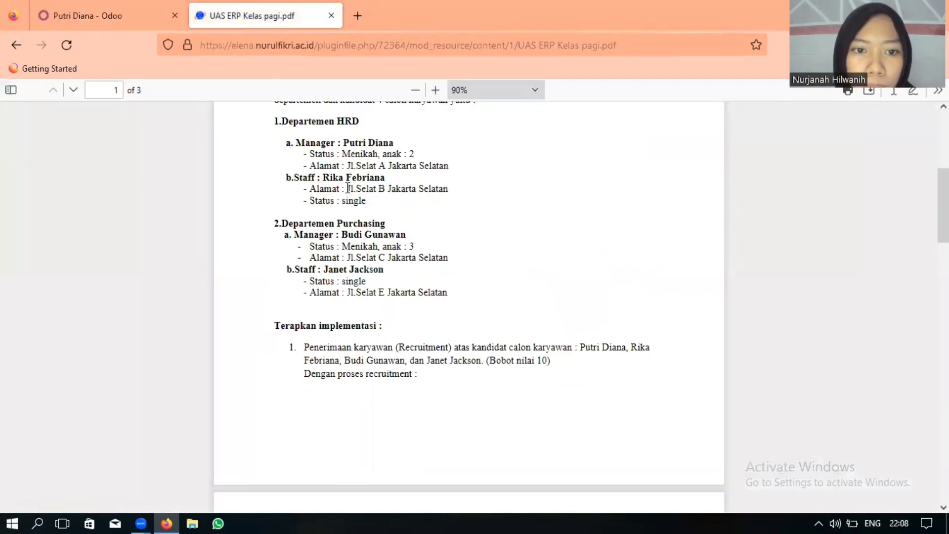
{"action": "left_click_drag", "start_coordinate": [310, 154], "coordinate": [417, 158]}
{"action": "left_click_drag", "start_coordinate": [336, 166], "coordinate": [448, 166]}
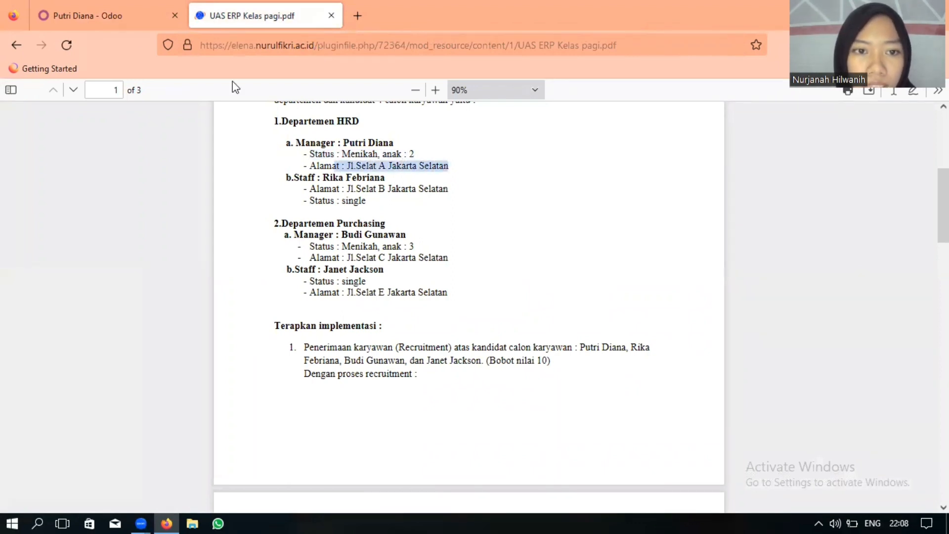
{"action": "left_click", "coordinate": [126, 16]}
Open the Staff HRD's employee record from the employee list and review its public information, personal information and HR settings
{"action": "left_click", "coordinate": [214, 119]}
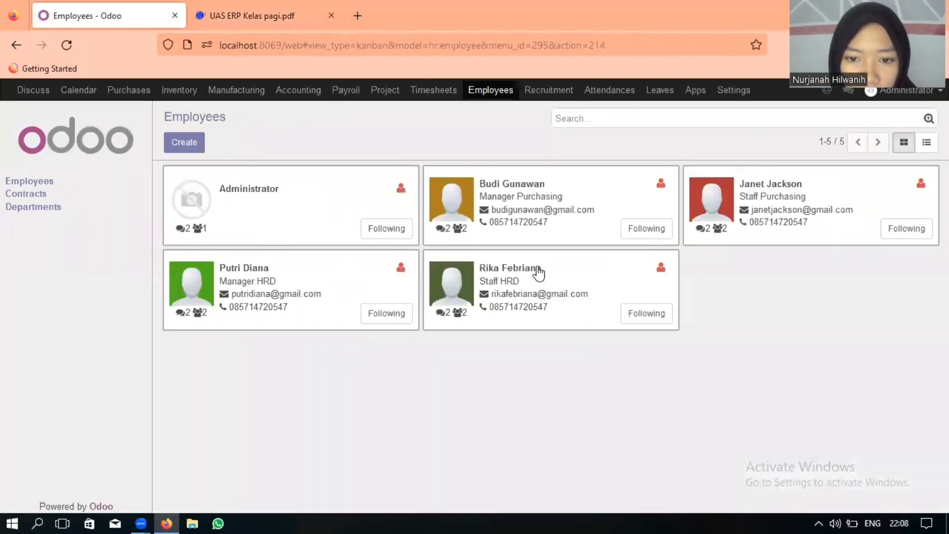
{"action": "left_click", "coordinate": [539, 272]}
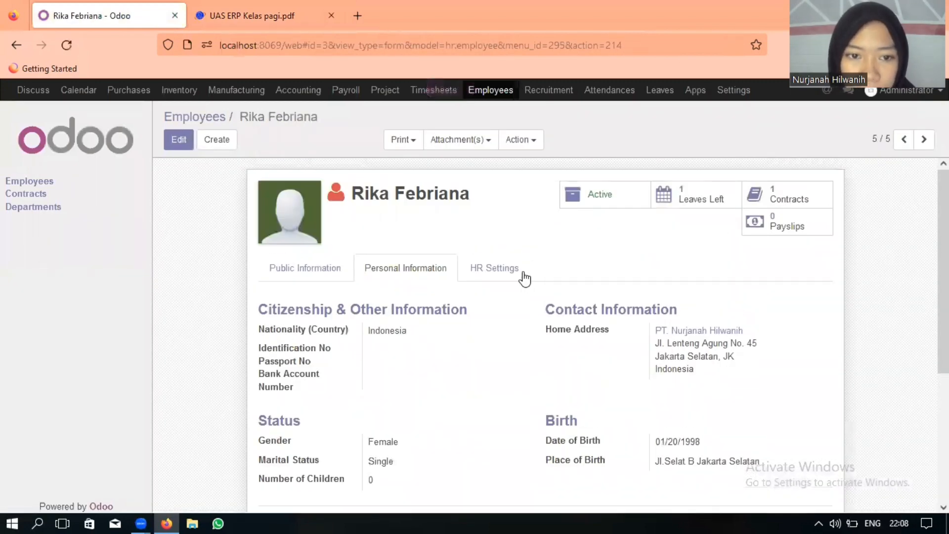
{"action": "left_click", "coordinate": [319, 265]}
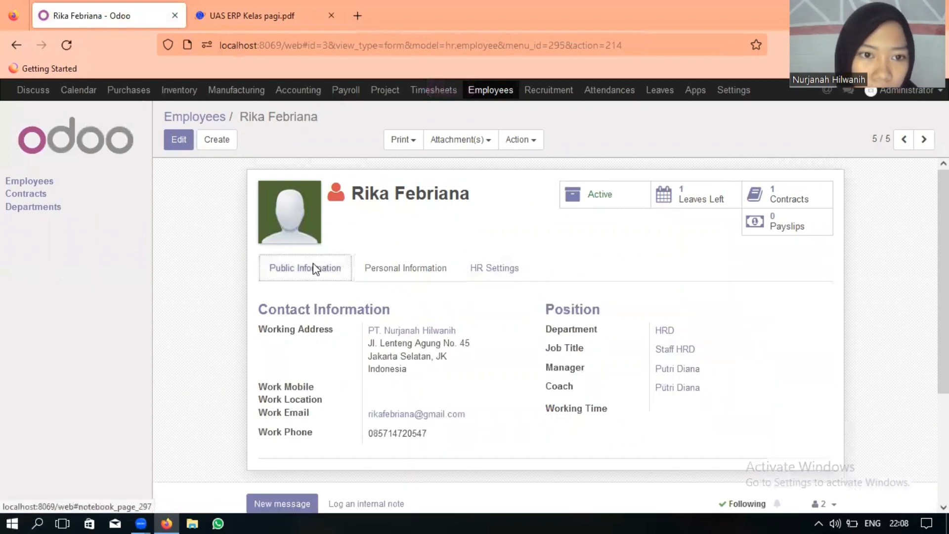
{"action": "scroll", "coordinate": [460, 291], "scroll_direction": "down", "scroll_amount": 1}
{"action": "scroll", "coordinate": [467, 299], "scroll_direction": "up", "scroll_amount": 1}
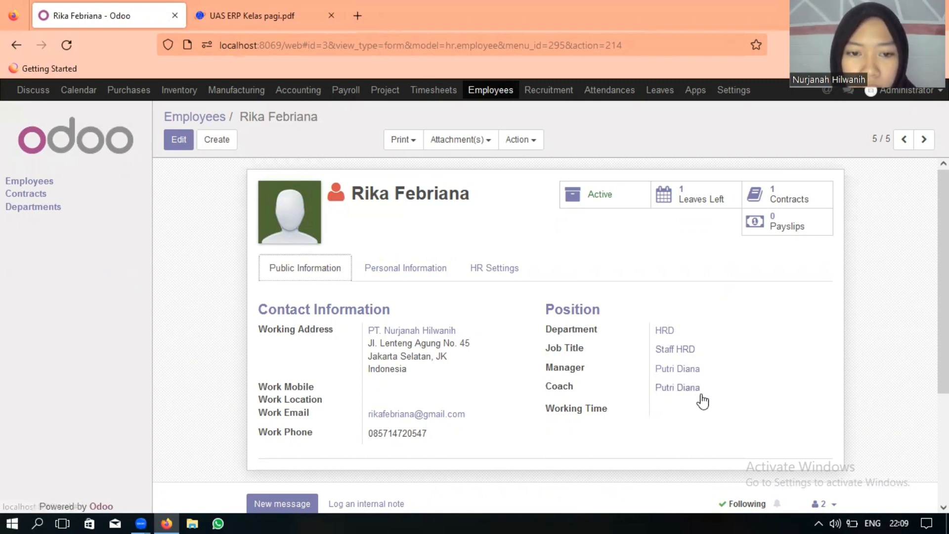
{"action": "left_click", "coordinate": [414, 272]}
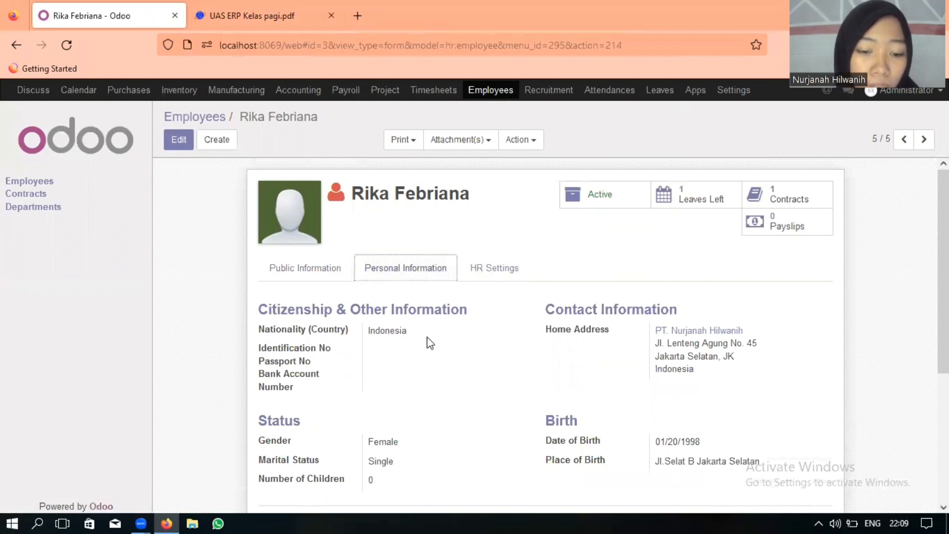
{"action": "scroll", "coordinate": [430, 342], "scroll_direction": "down", "scroll_amount": 2}
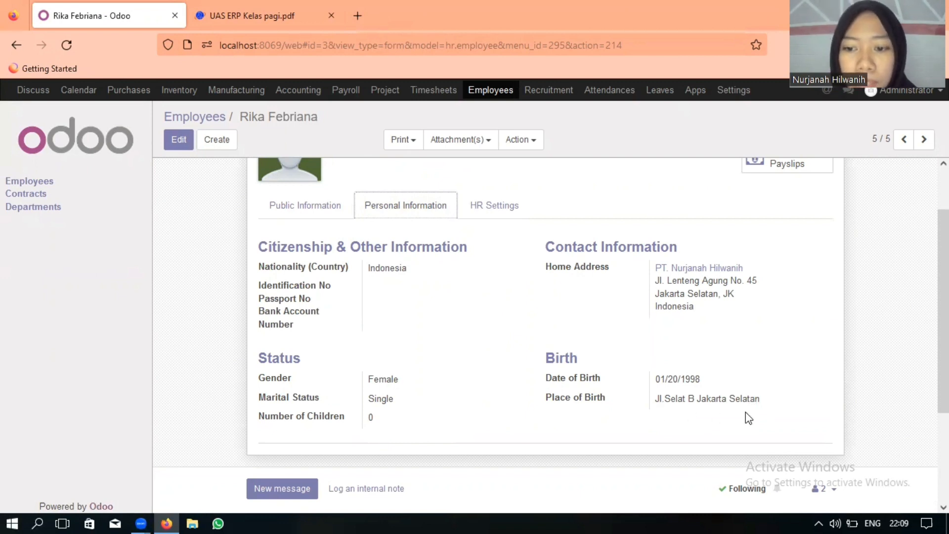
{"action": "left_click", "coordinate": [509, 209]}
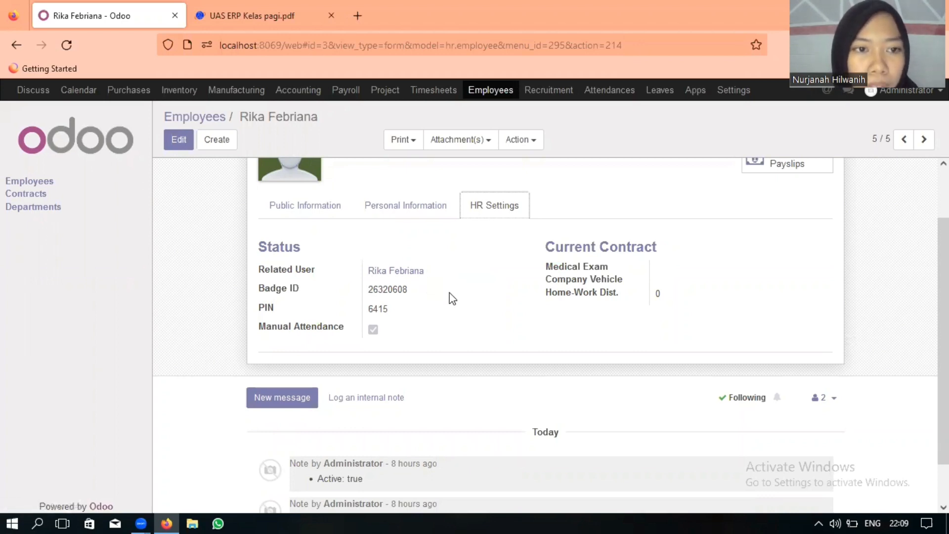
Open the Manager Purchasing's employee record from the employee list and review its public and personal information
{"action": "left_click", "coordinate": [216, 123]}
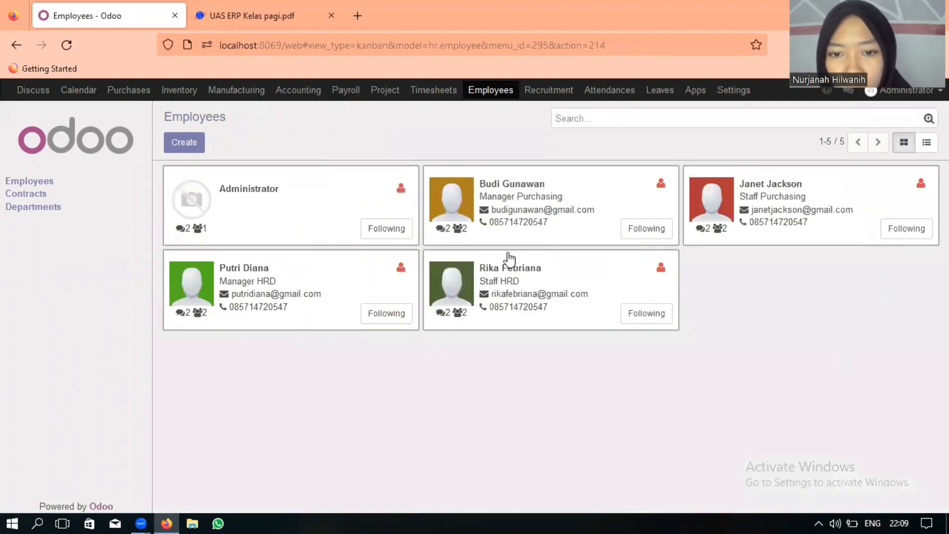
{"action": "left_click", "coordinate": [508, 189]}
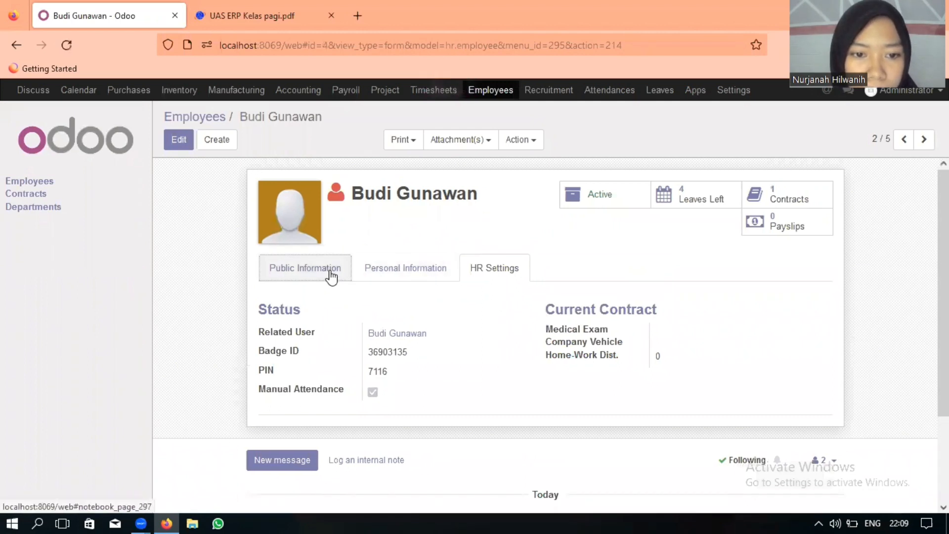
{"action": "left_click", "coordinate": [330, 275]}
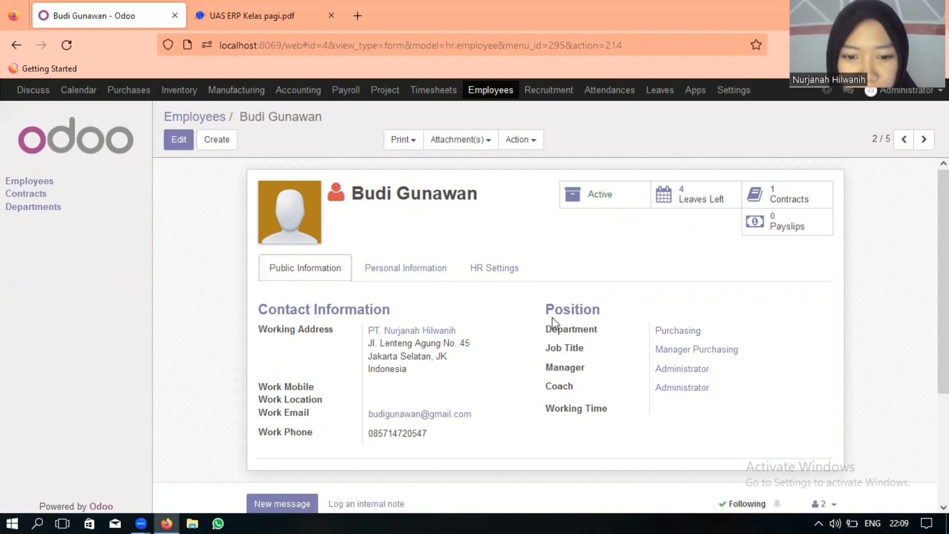
{"action": "scroll", "coordinate": [576, 356], "scroll_direction": "down", "scroll_amount": 2}
{"action": "scroll", "coordinate": [573, 345], "scroll_direction": "up", "scroll_amount": 2}
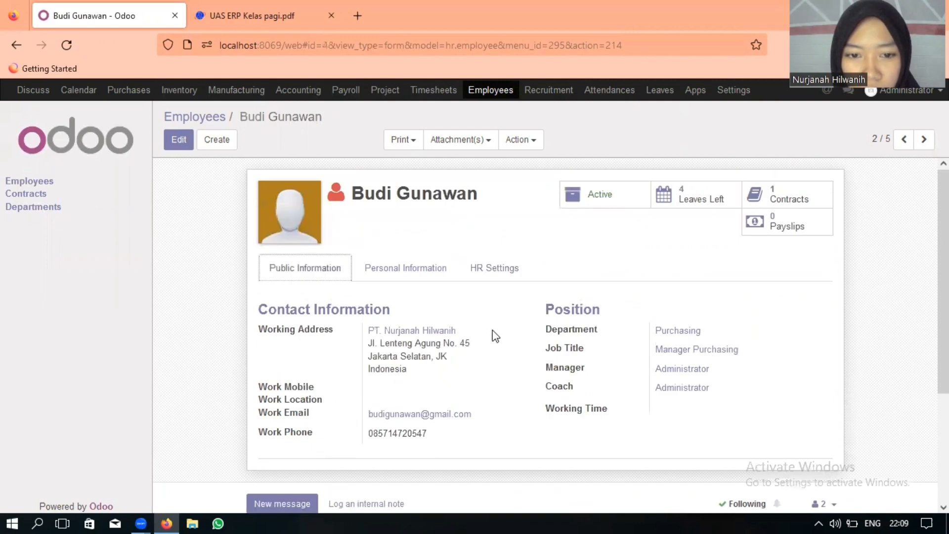
{"action": "left_click", "coordinate": [429, 269]}
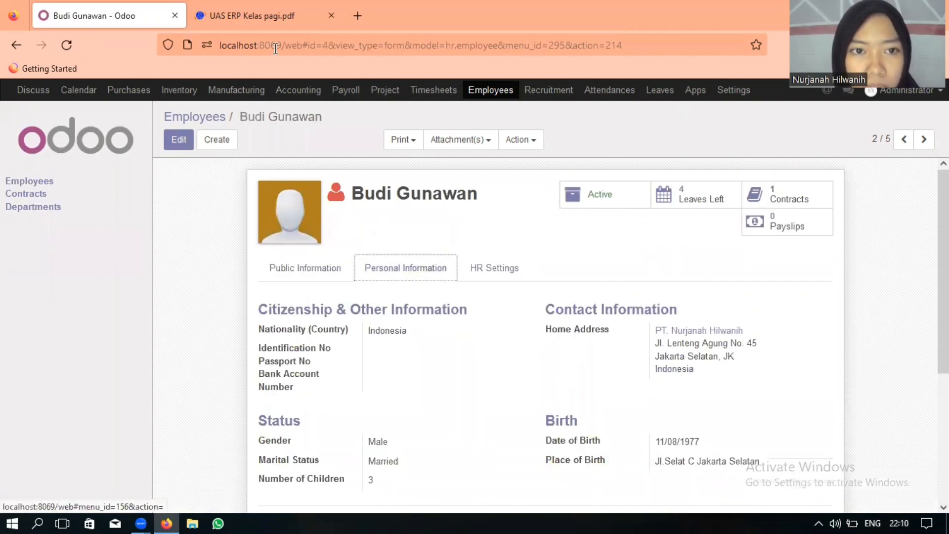
{"action": "scroll", "coordinate": [454, 371], "scroll_direction": "down", "scroll_amount": 1}
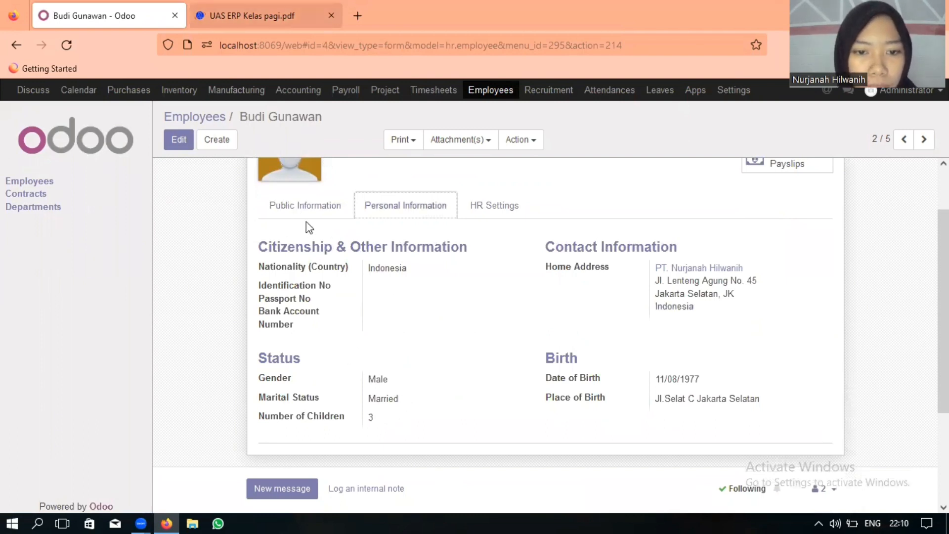
Compare the Purchasing manager's marital status in the exam PDF with the employee record, and review that employee's HR settings
{"action": "key", "text": "ctrl+Tab"}
{"action": "left_click", "coordinate": [361, 247]}
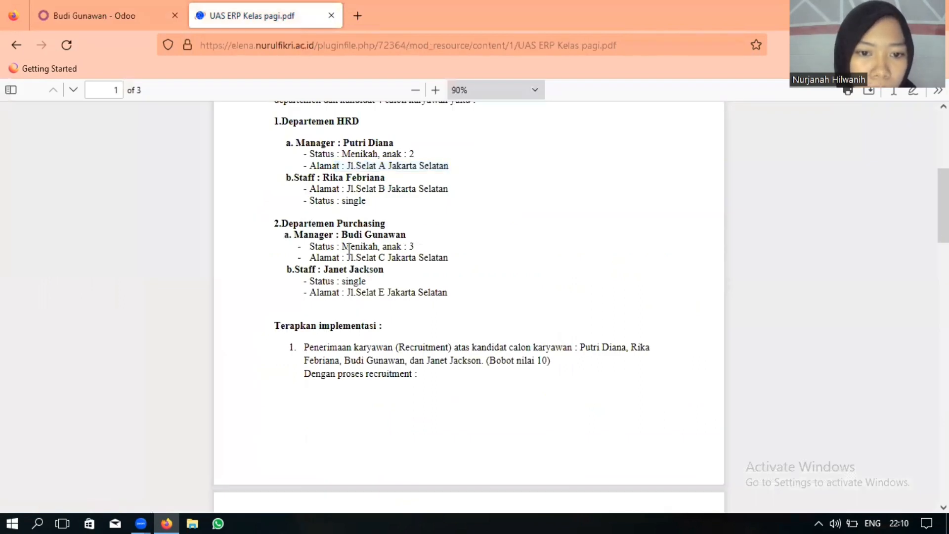
{"action": "left_click_drag", "start_coordinate": [342, 246], "coordinate": [403, 247]}
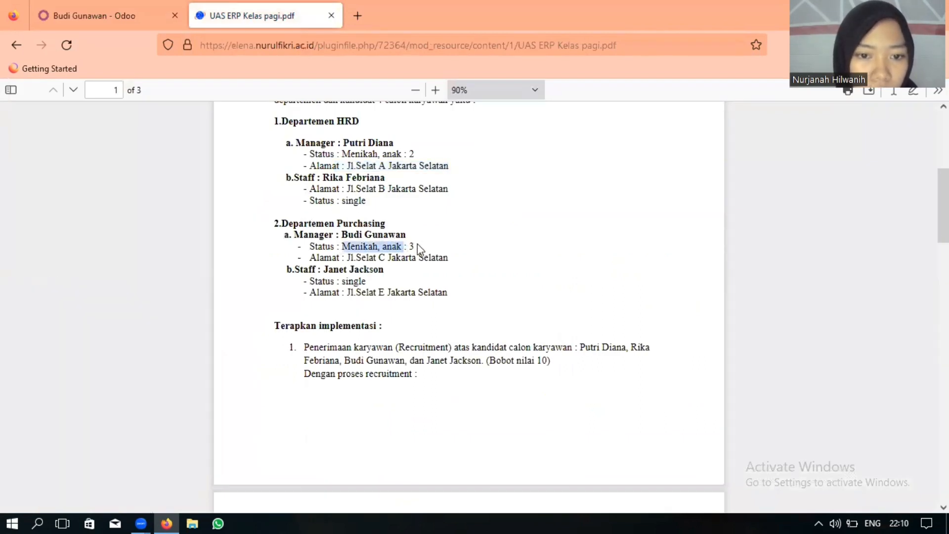
{"action": "left_click", "coordinate": [150, 15]}
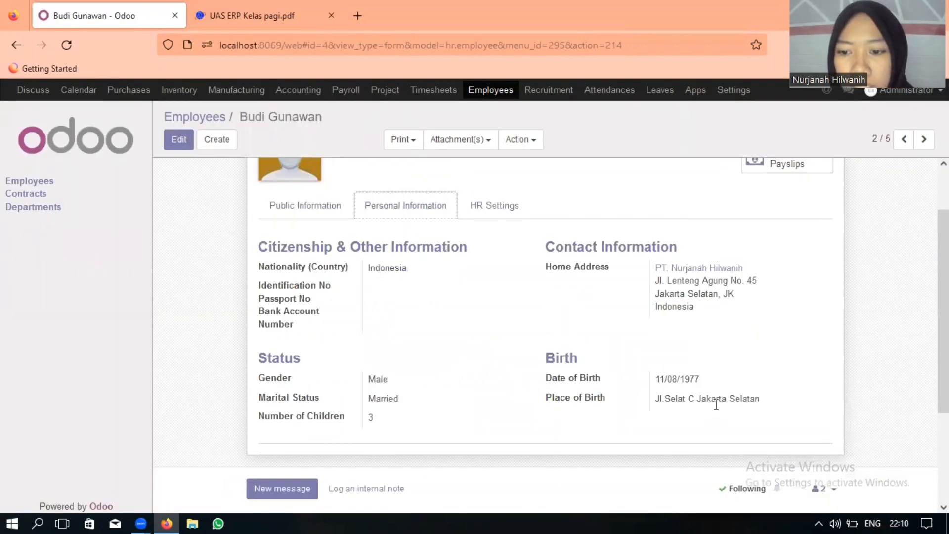
{"action": "left_click", "coordinate": [498, 211]}
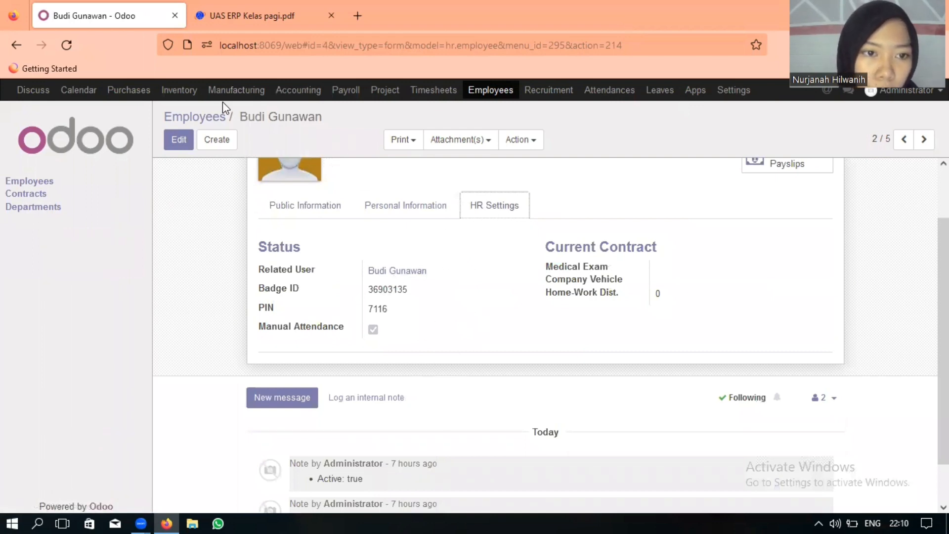
Return to the employee list and open the Staff Purchasing's record to review its public information
{"action": "left_click", "coordinate": [200, 120]}
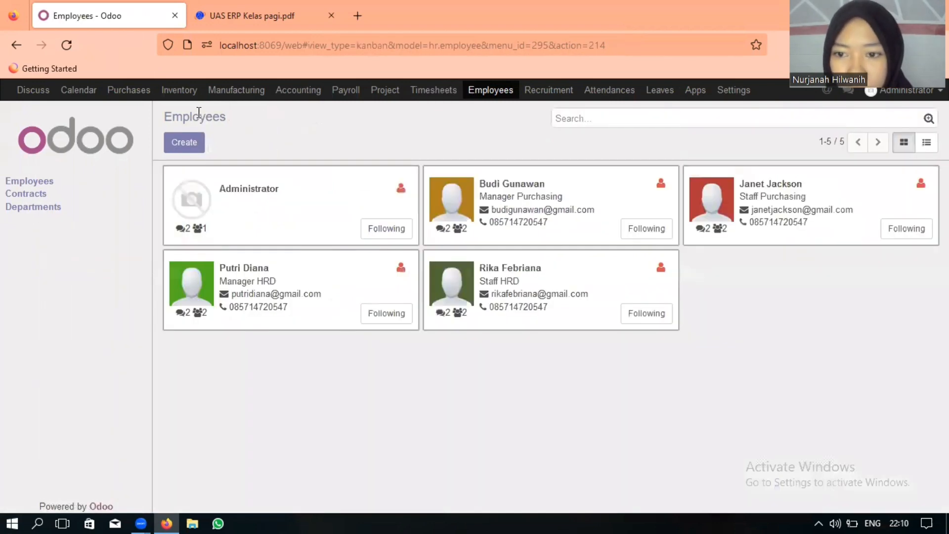
{"action": "left_click", "coordinate": [783, 189]}
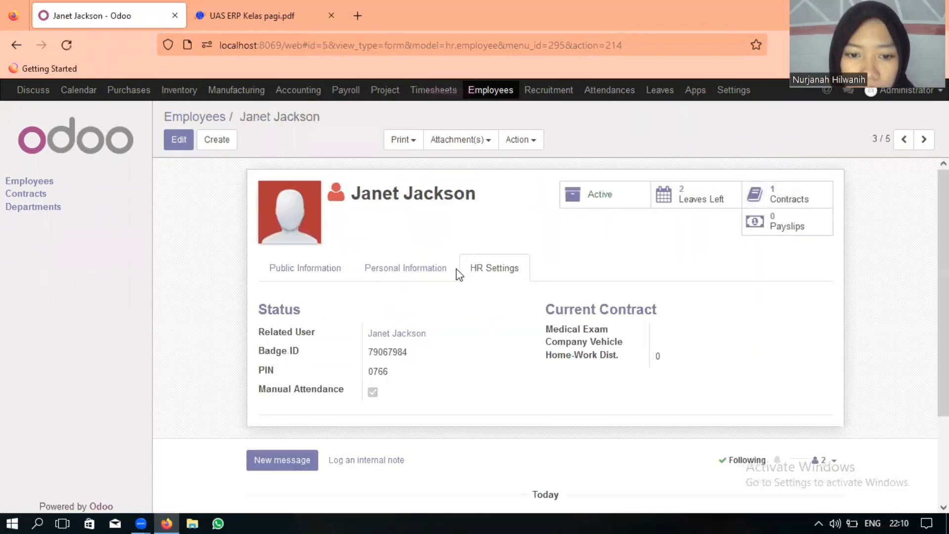
{"action": "left_click", "coordinate": [331, 269]}
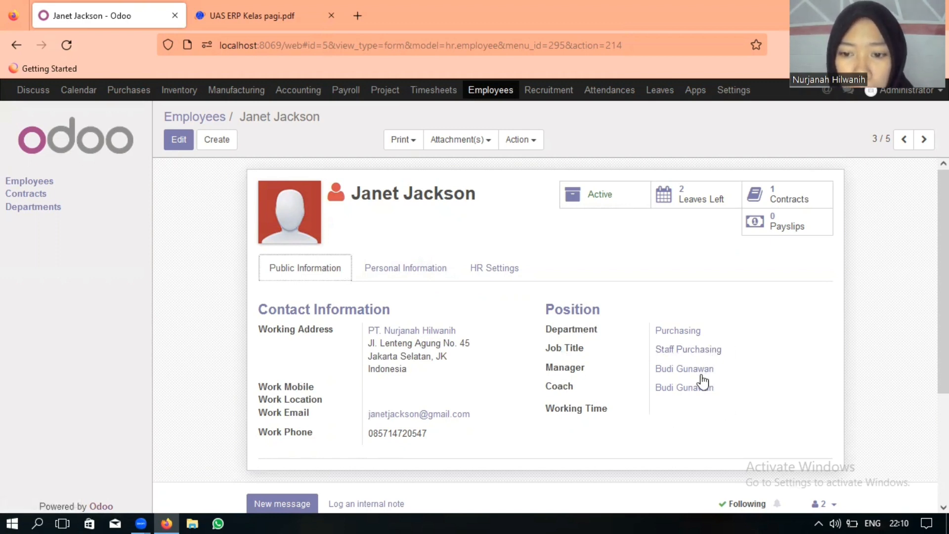
Review the Staff Purchasing's personal information and compare the marital status and address with the exam PDF
{"action": "left_click", "coordinate": [413, 273]}
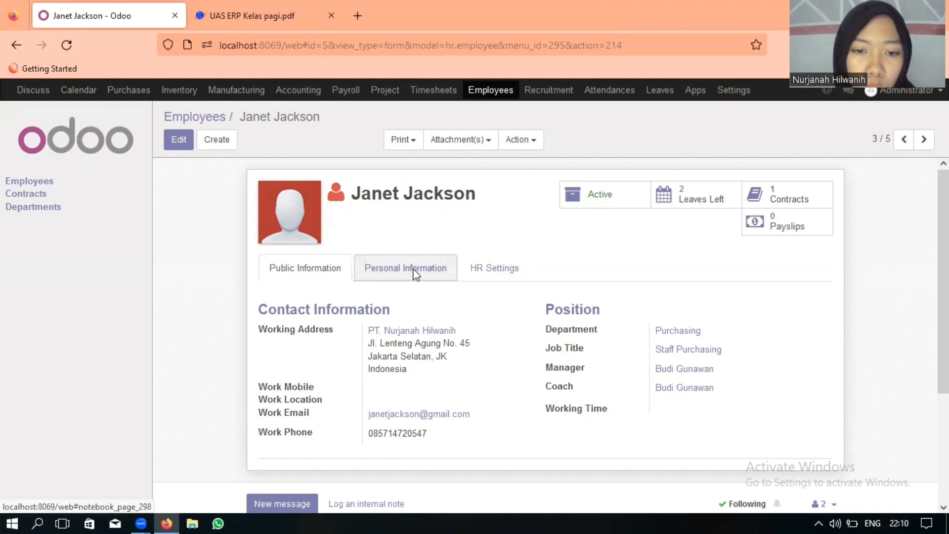
{"action": "scroll", "coordinate": [450, 367], "scroll_direction": "down", "scroll_amount": 1}
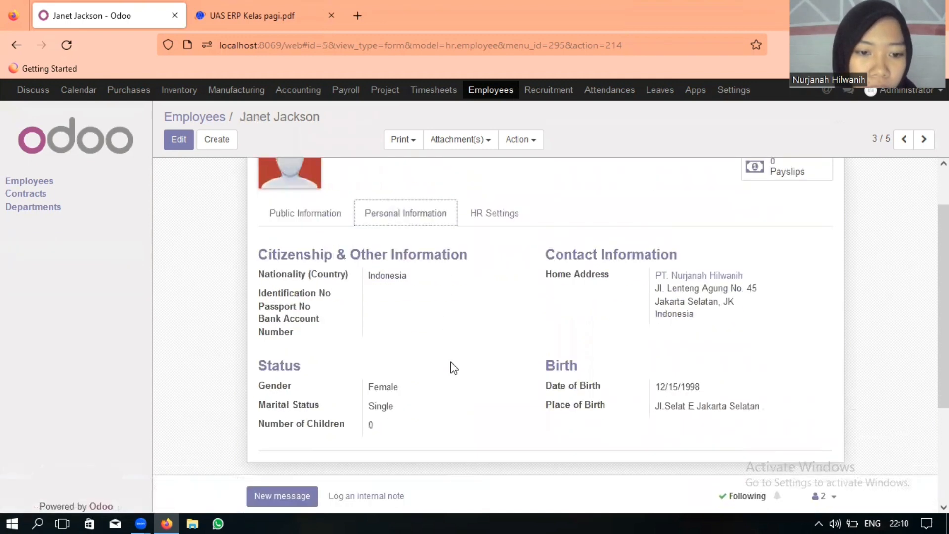
{"action": "scroll", "coordinate": [423, 402], "scroll_direction": "up", "scroll_amount": 1}
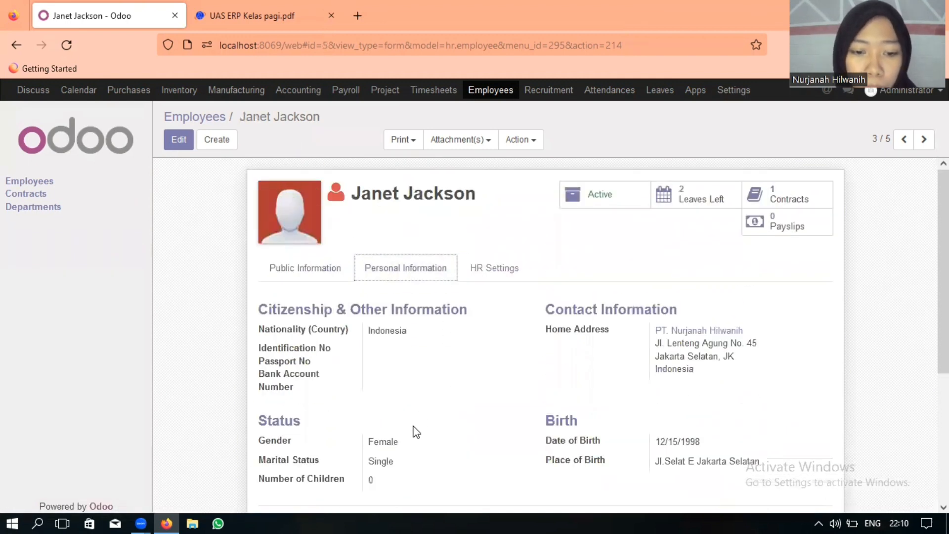
{"action": "left_click", "coordinate": [218, 23]}
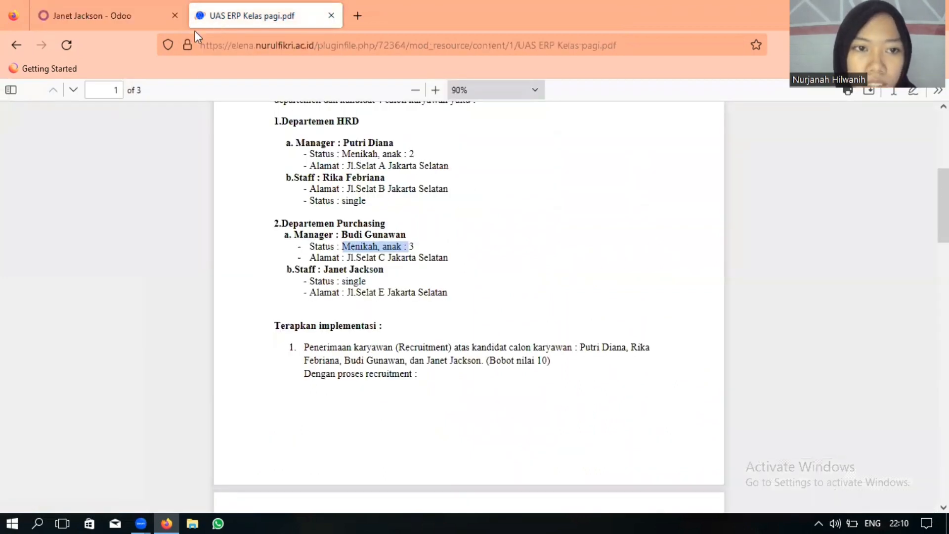
{"action": "left_click", "coordinate": [106, 15]}
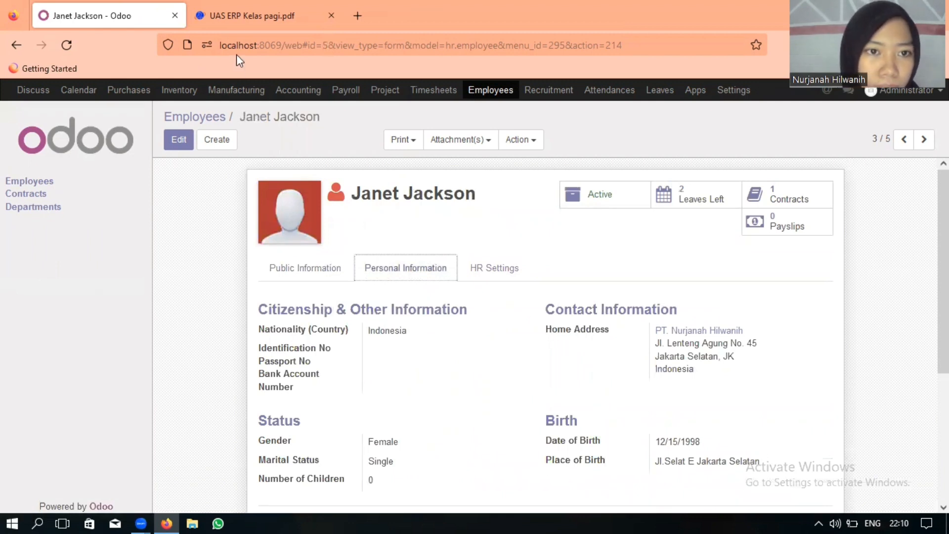
Read the exam PDF's tasks on adding users and creating salary rules and salary structures
{"action": "left_click", "coordinate": [246, 27]}
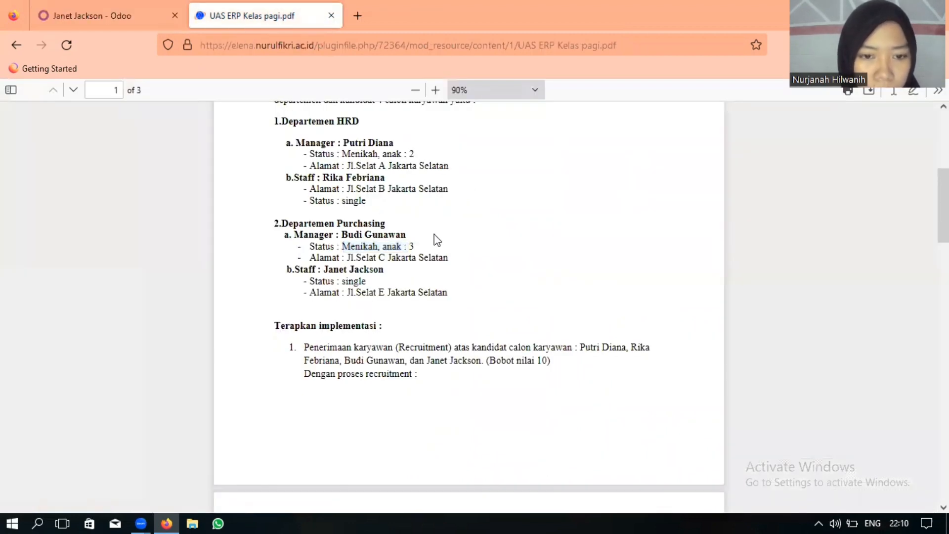
{"action": "scroll", "coordinate": [424, 296], "scroll_direction": "down", "scroll_amount": 3}
{"action": "scroll", "coordinate": [426, 296], "scroll_direction": "down", "scroll_amount": 6}
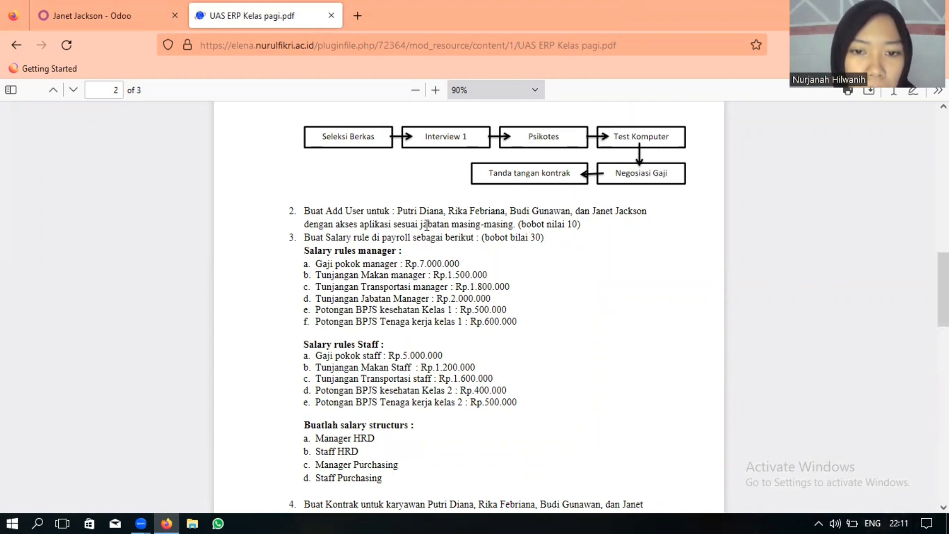
Switch back to Odoo and open the list of internal users in the settings
{"action": "left_click", "coordinate": [61, 4]}
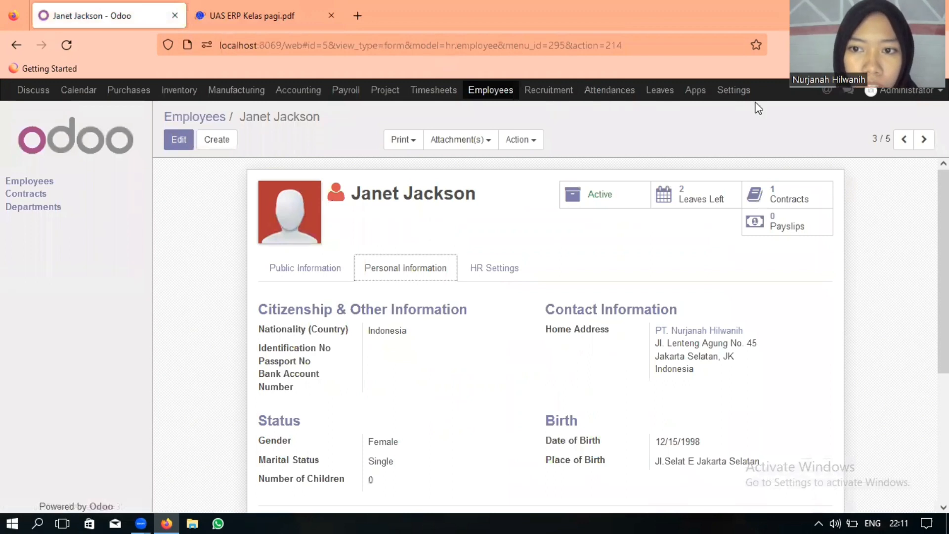
{"action": "left_click", "coordinate": [734, 91]}
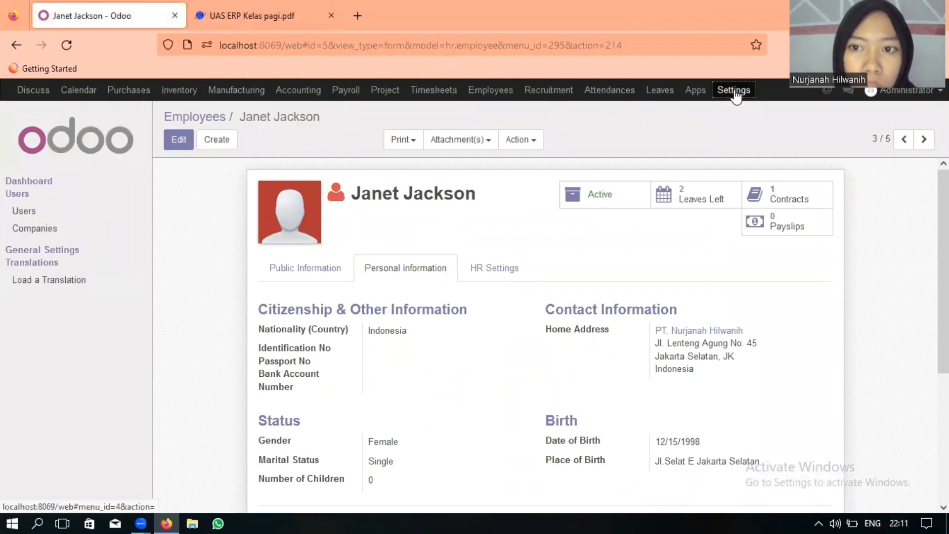
{"action": "left_click", "coordinate": [18, 217]}
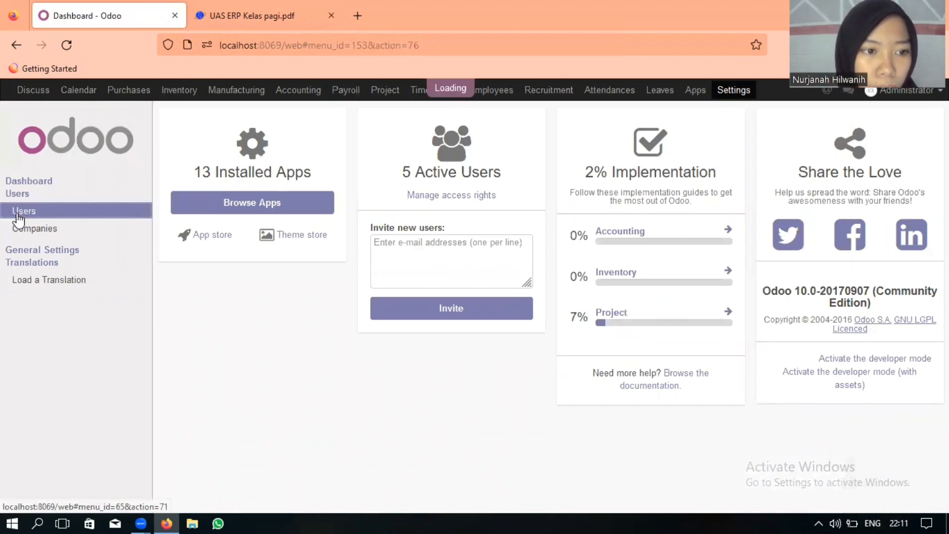
{"action": "left_click", "coordinate": [18, 216]}
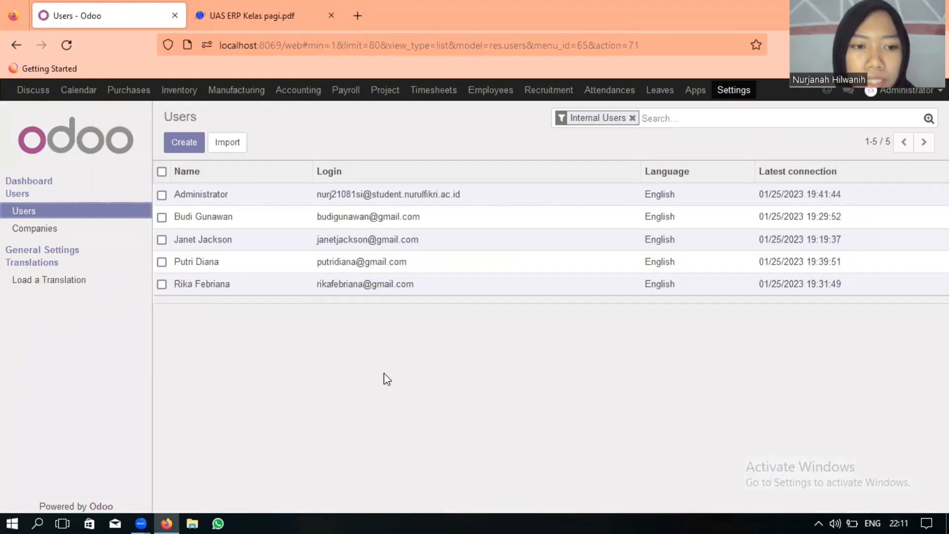
Open the Manager Purchasing's user account and review its application access rights and preferences
{"action": "left_click", "coordinate": [197, 227]}
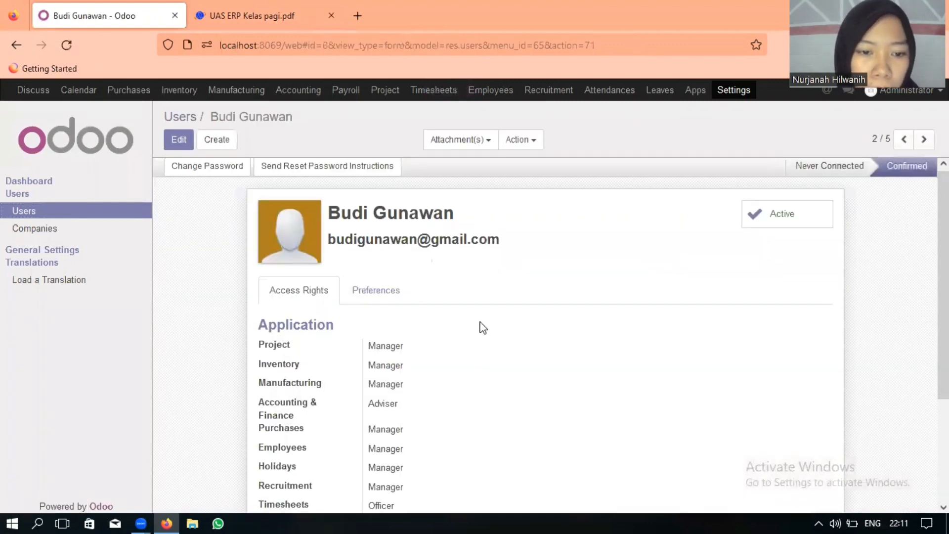
{"action": "scroll", "coordinate": [475, 322], "scroll_direction": "down", "scroll_amount": 3}
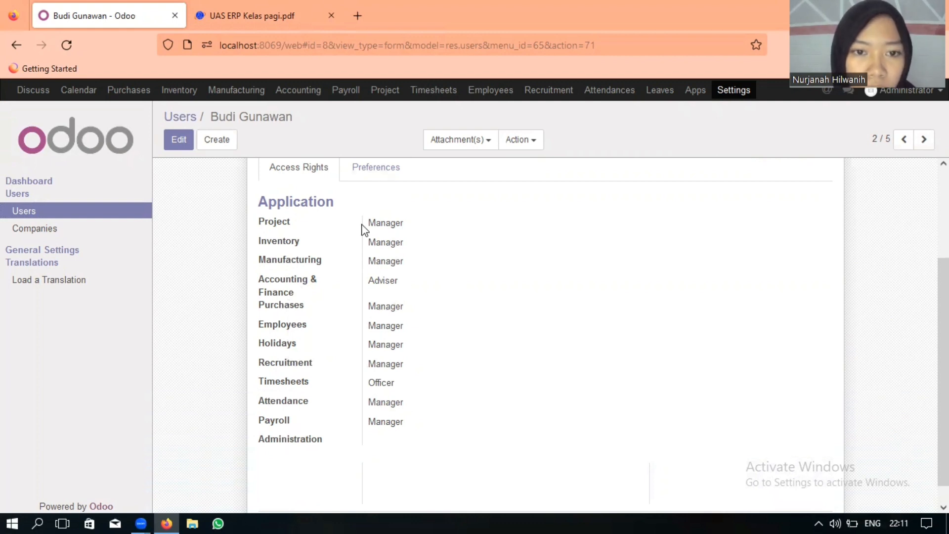
{"action": "left_click", "coordinate": [371, 168]}
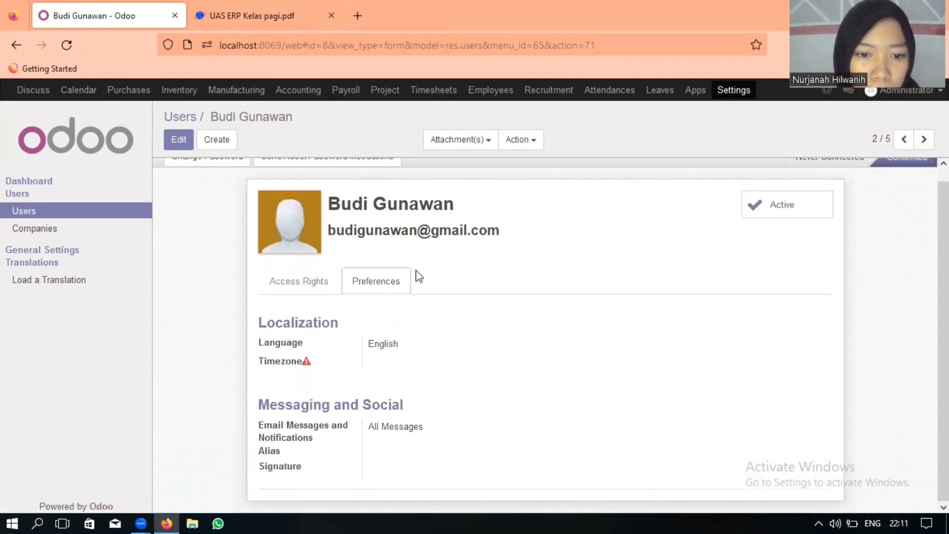
{"action": "left_click", "coordinate": [309, 283]}
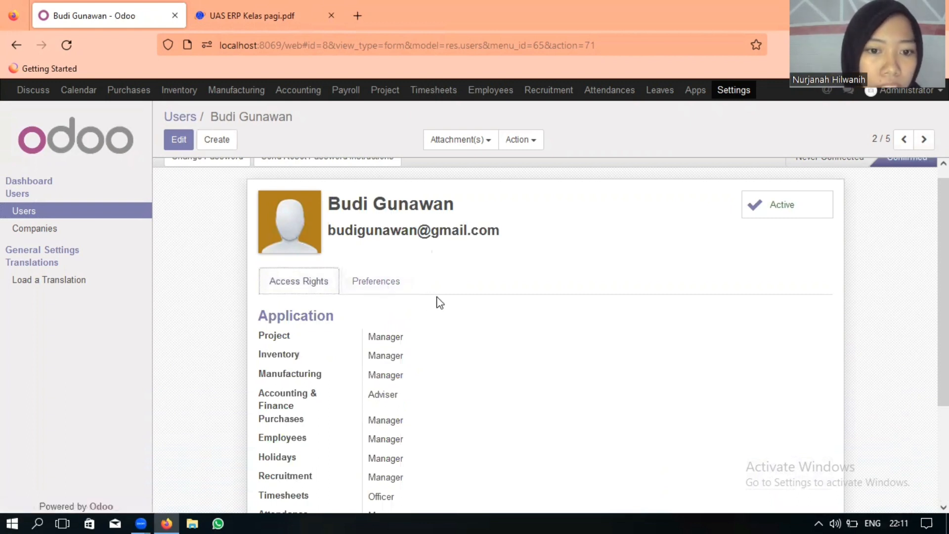
{"action": "scroll", "coordinate": [435, 299], "scroll_direction": "up", "scroll_amount": 1}
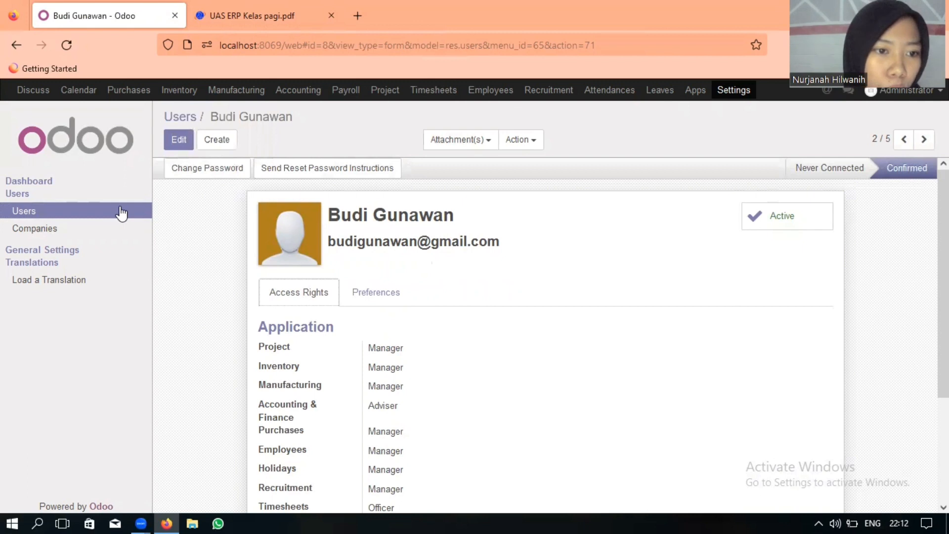
{"action": "double_click", "coordinate": [188, 116]}
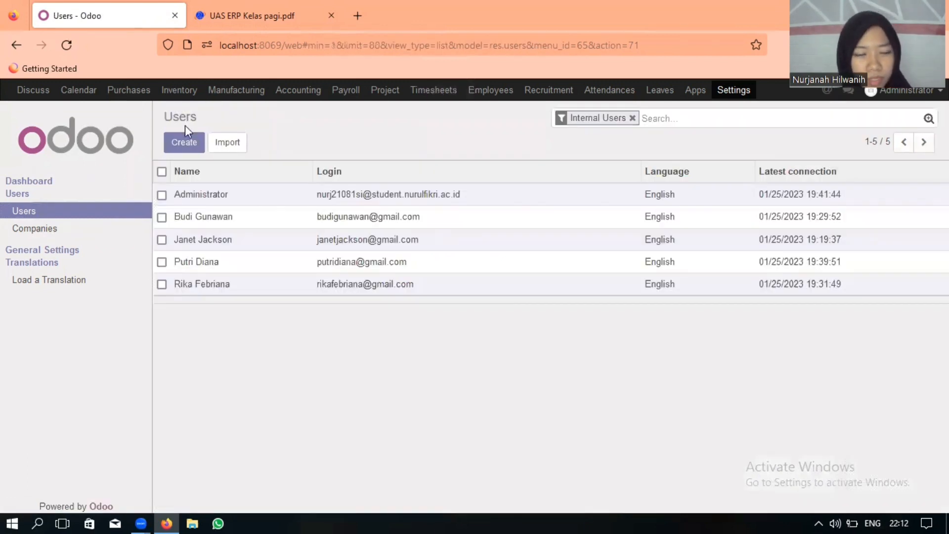
{"action": "double_click", "coordinate": [206, 240]}
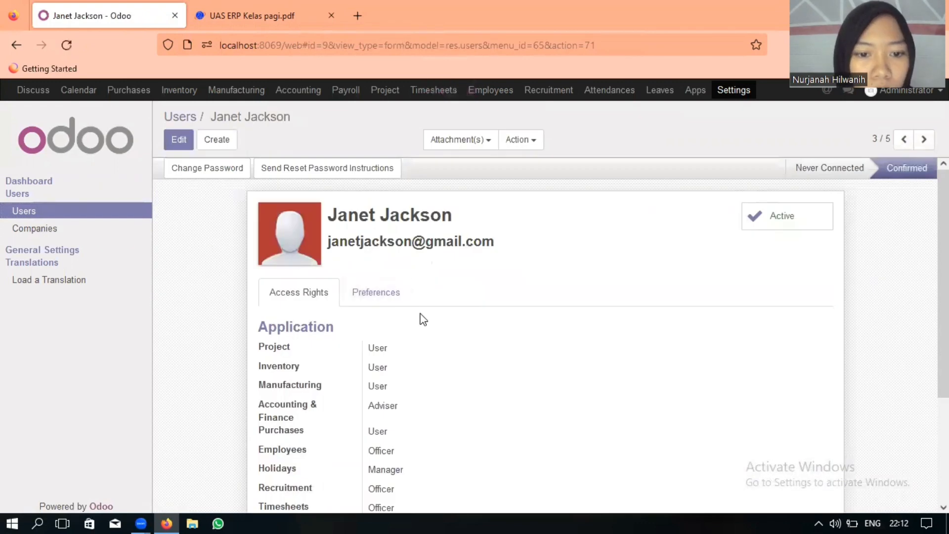
{"action": "scroll", "coordinate": [408, 310], "scroll_direction": "down", "scroll_amount": 2}
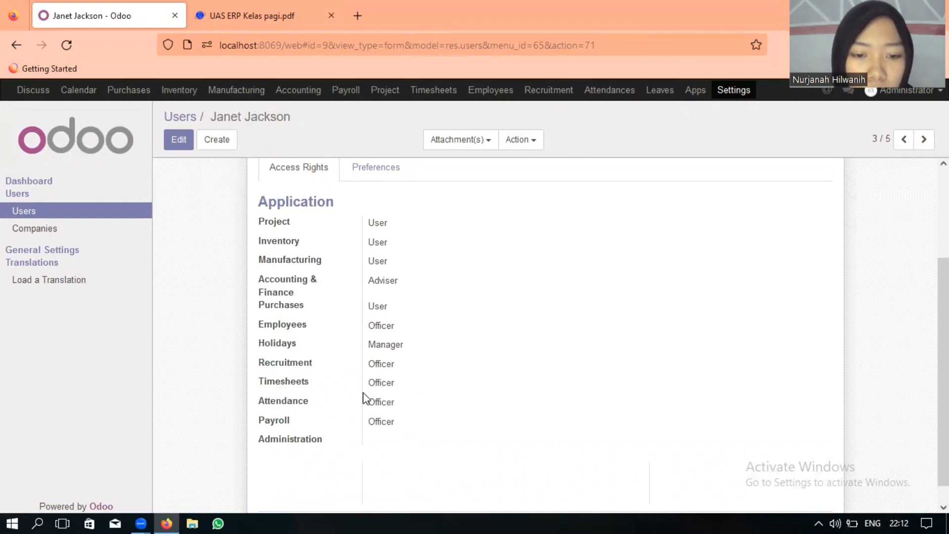
{"action": "scroll", "coordinate": [397, 247], "scroll_direction": "up", "scroll_amount": 3}
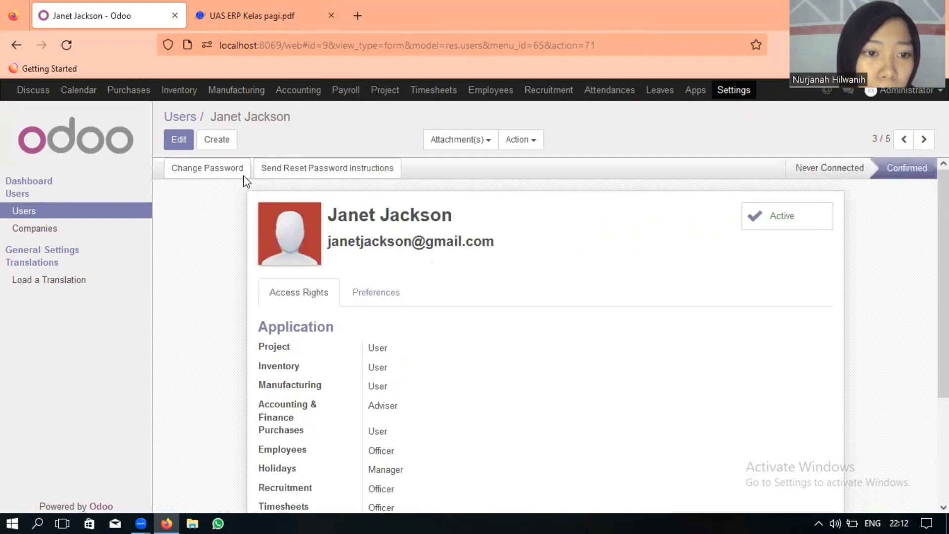
Open the Manager HRD's account from the user list and review its application access rights
{"action": "left_click", "coordinate": [187, 111]}
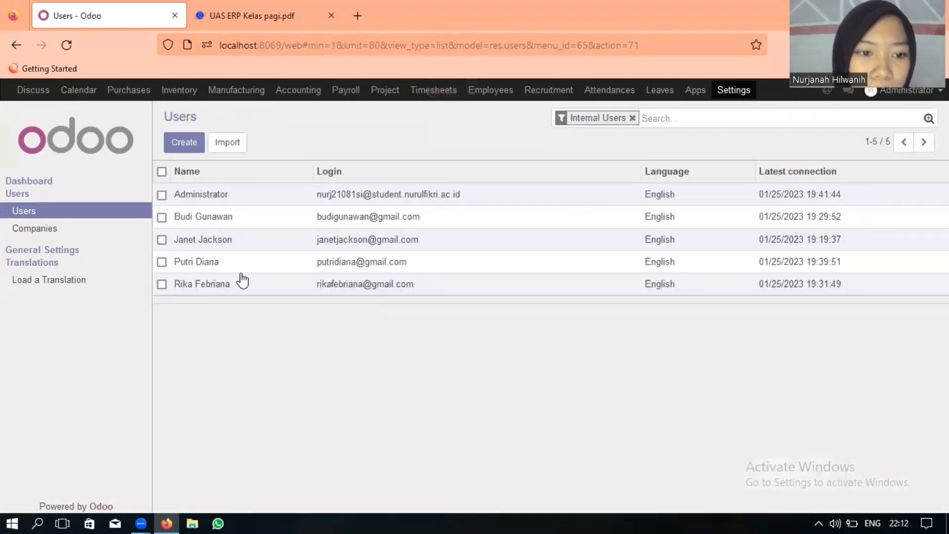
{"action": "left_click", "coordinate": [211, 262]}
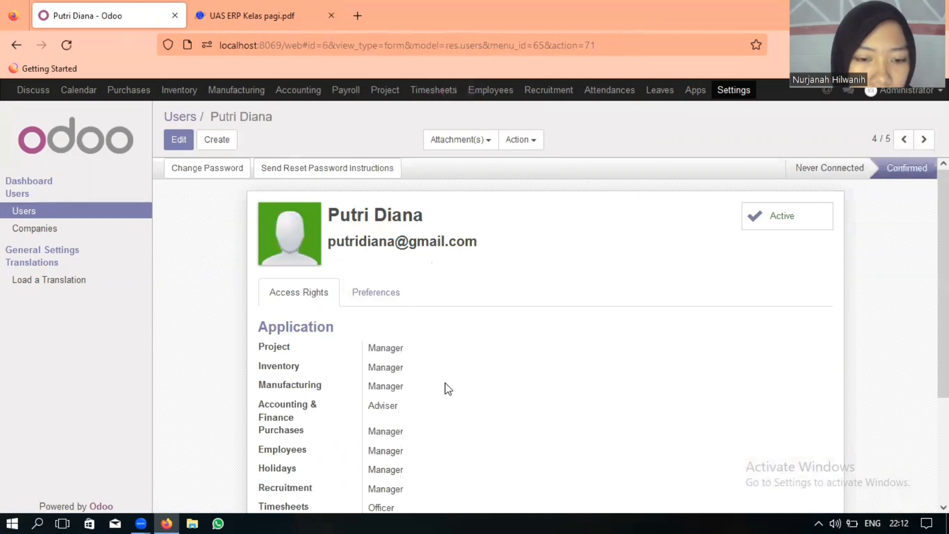
{"action": "scroll", "coordinate": [448, 389], "scroll_direction": "down", "scroll_amount": 1}
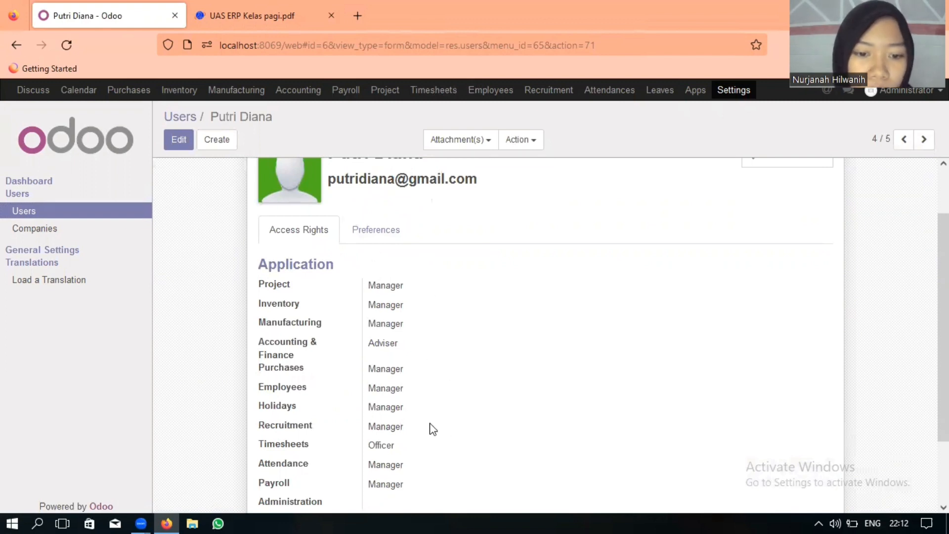
{"action": "scroll", "coordinate": [433, 427], "scroll_direction": "down", "scroll_amount": 2}
{"action": "scroll", "coordinate": [440, 428], "scroll_direction": "up", "scroll_amount": 3}
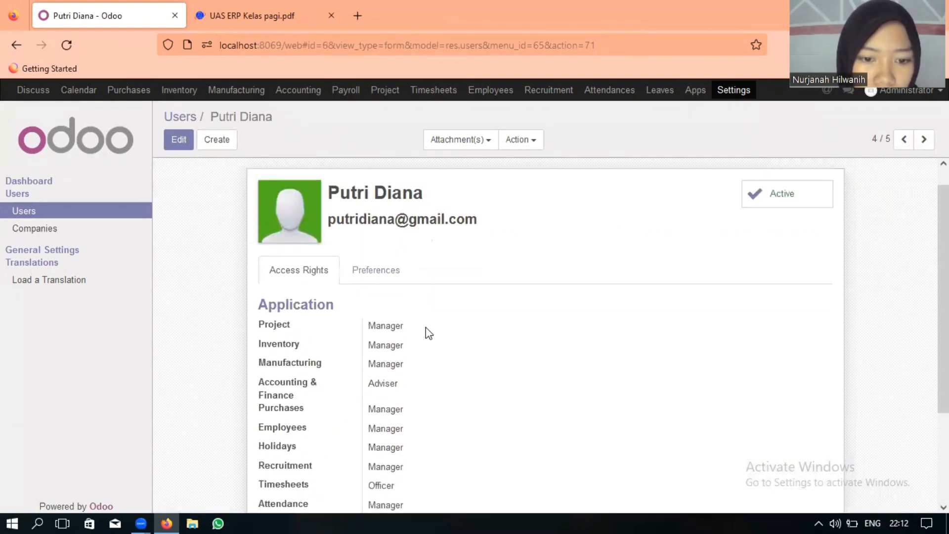
{"action": "scroll", "coordinate": [426, 330], "scroll_direction": "down", "scroll_amount": 1}
Open the Staff HRD's account from the user list, review its application access rights and return to the list
{"action": "left_click", "coordinate": [190, 115]}
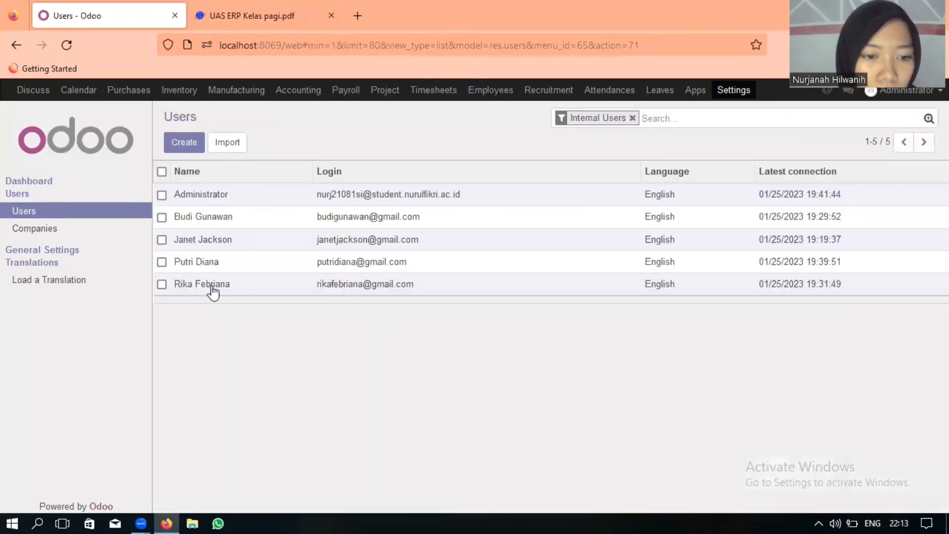
{"action": "left_click", "coordinate": [212, 287]}
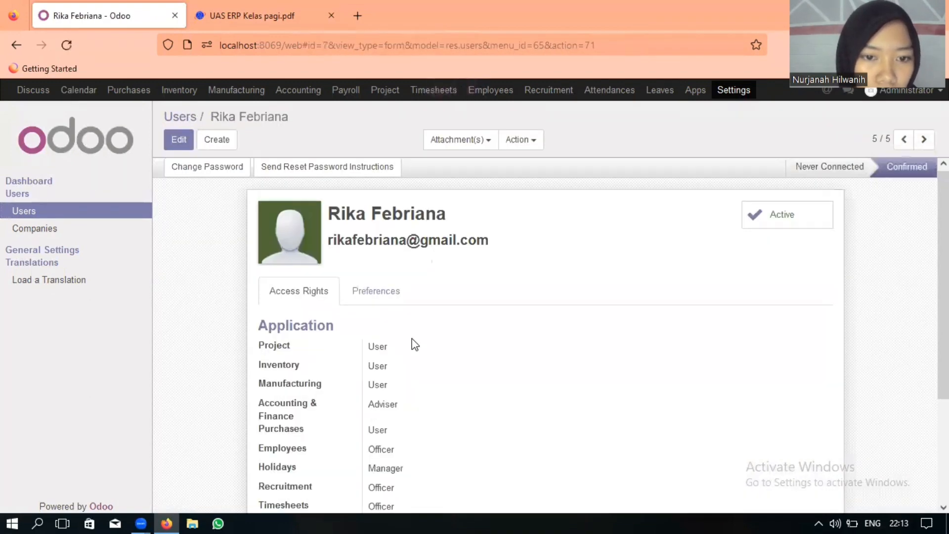
{"action": "scroll", "coordinate": [414, 344], "scroll_direction": "down", "scroll_amount": 3}
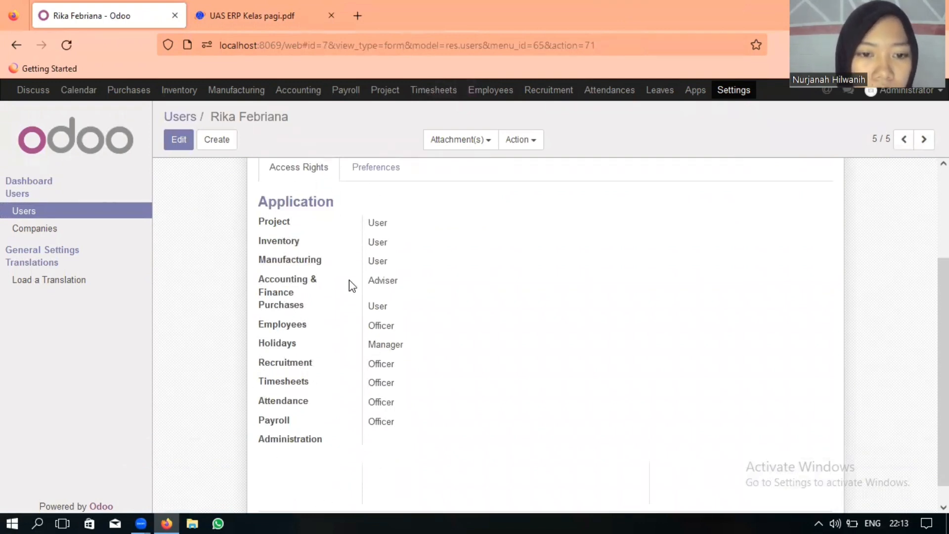
{"action": "left_click", "coordinate": [182, 118]}
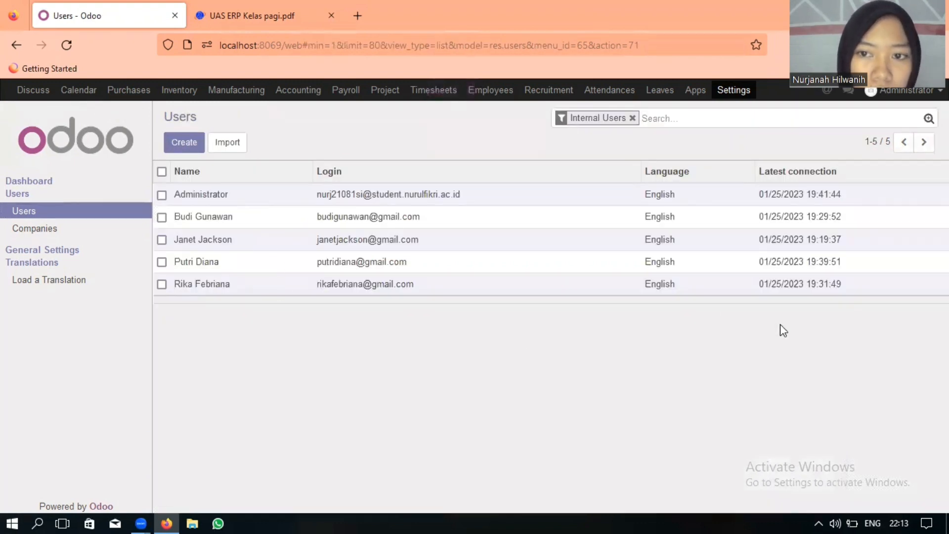
Open the payroll Salary Rules list and compare it with the manager and staff salary rules required in the exam PDF
{"action": "left_click", "coordinate": [297, 19]}
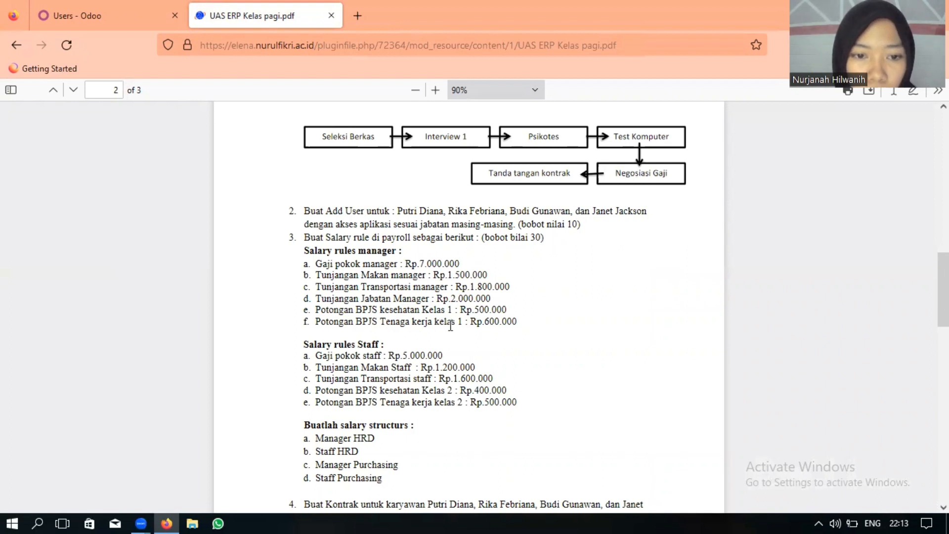
{"action": "scroll", "coordinate": [450, 325], "scroll_direction": "down", "scroll_amount": 3}
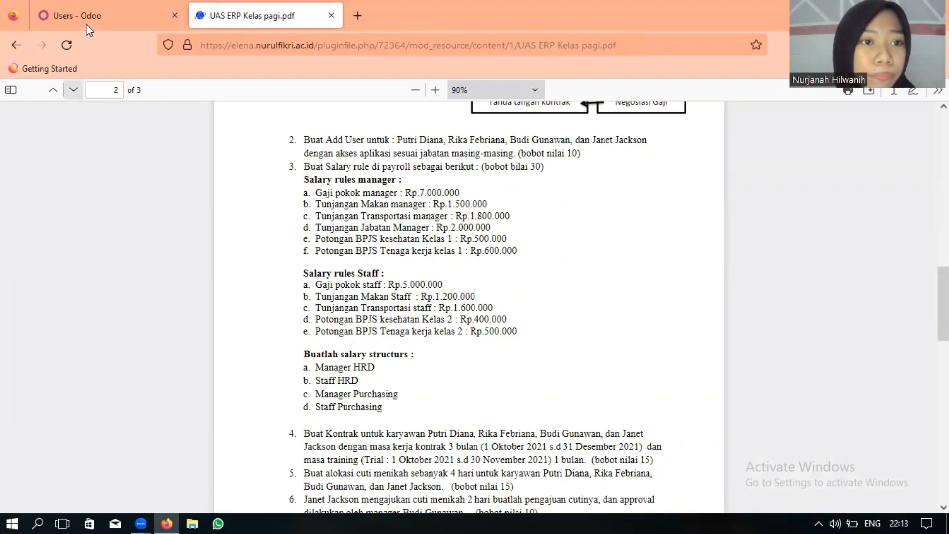
{"action": "left_click", "coordinate": [106, 14]}
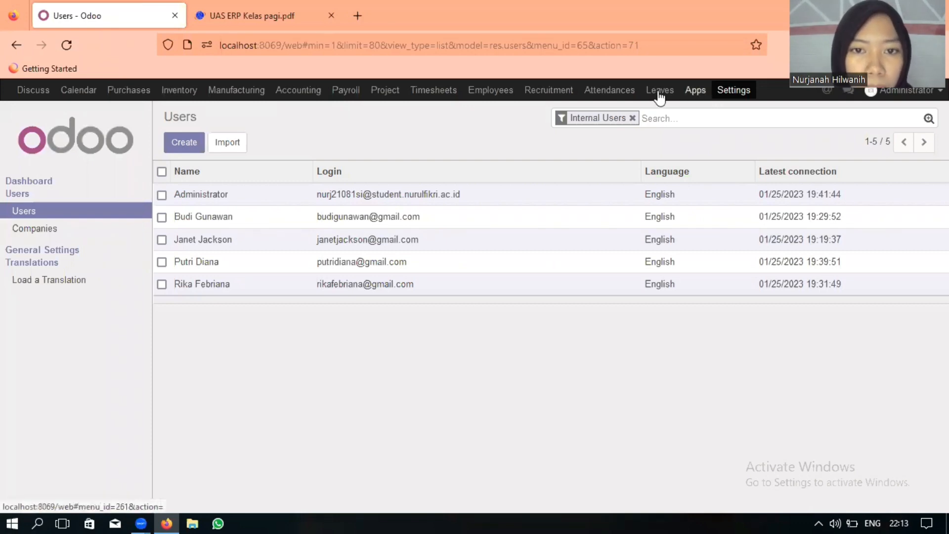
{"action": "left_click", "coordinate": [344, 95]}
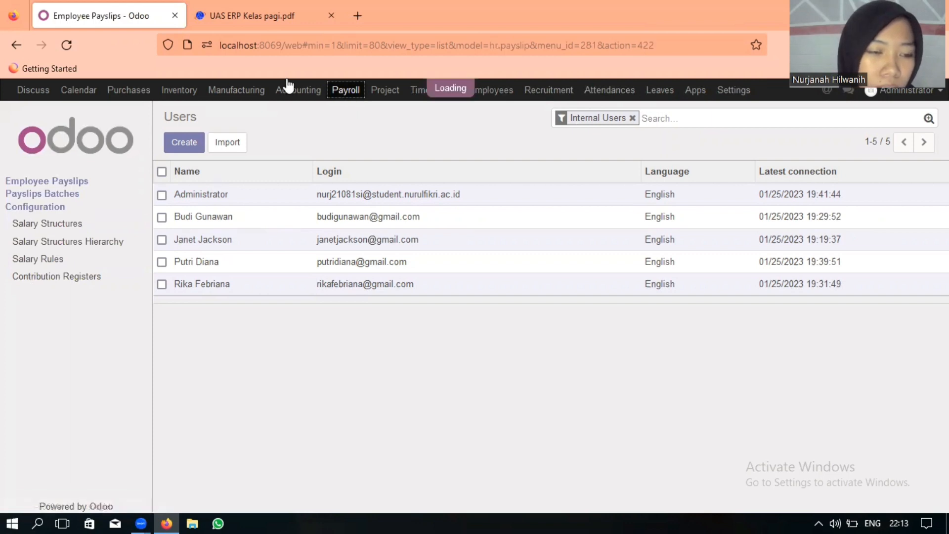
{"action": "left_click", "coordinate": [58, 264]}
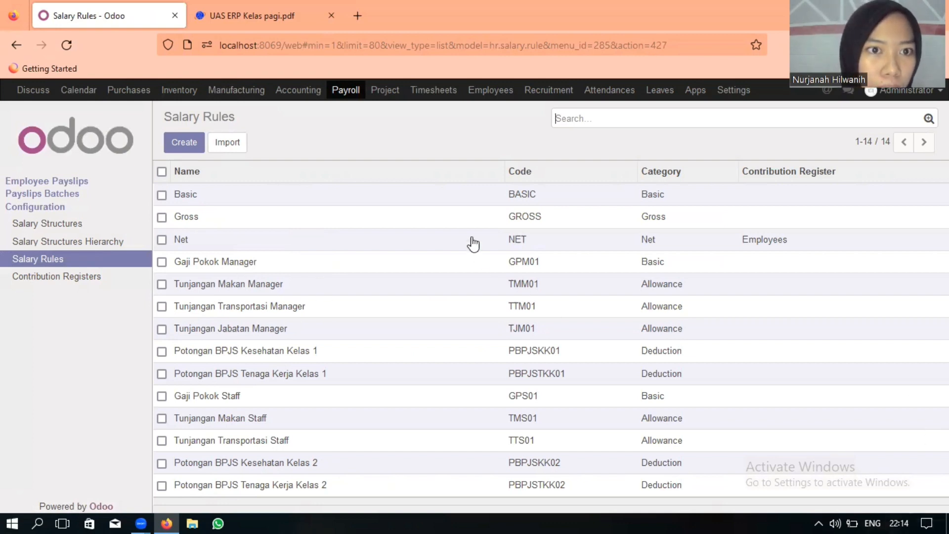
{"action": "left_click", "coordinate": [247, 24]}
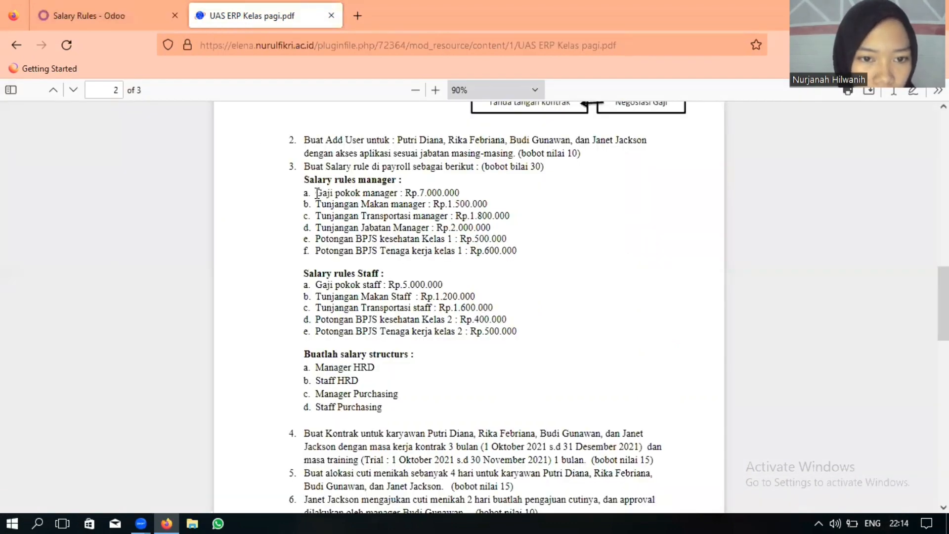
{"action": "left_click", "coordinate": [124, 14]}
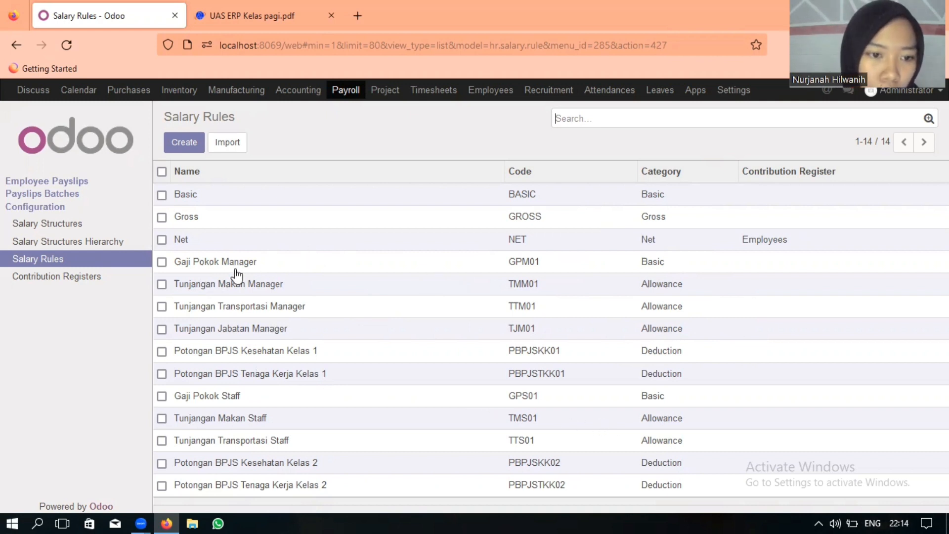
Review the Tunjangan Makan Manager and Gaji Pokok Manager salary rules, check the exam PDF, and return to the rules list
{"action": "left_click", "coordinate": [237, 291]}
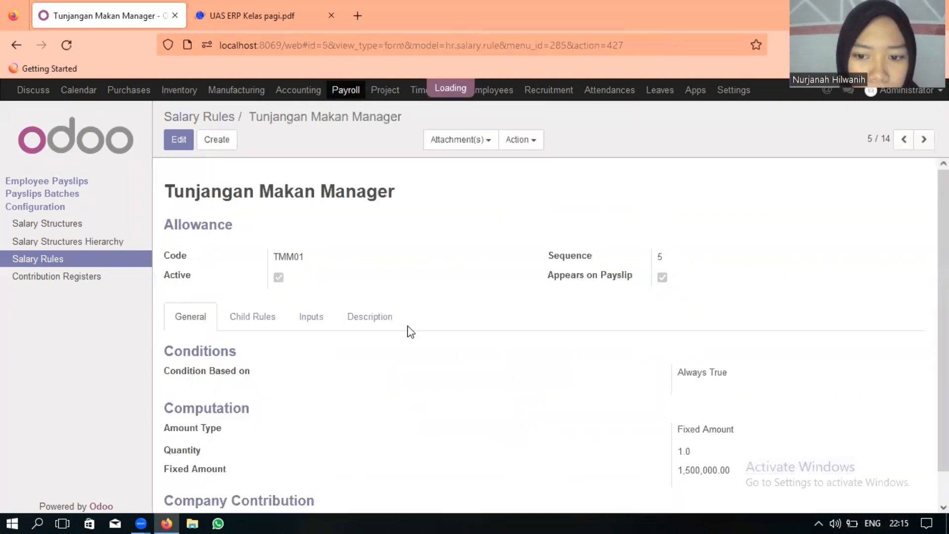
{"action": "scroll", "coordinate": [462, 405], "scroll_direction": "down", "scroll_amount": 1}
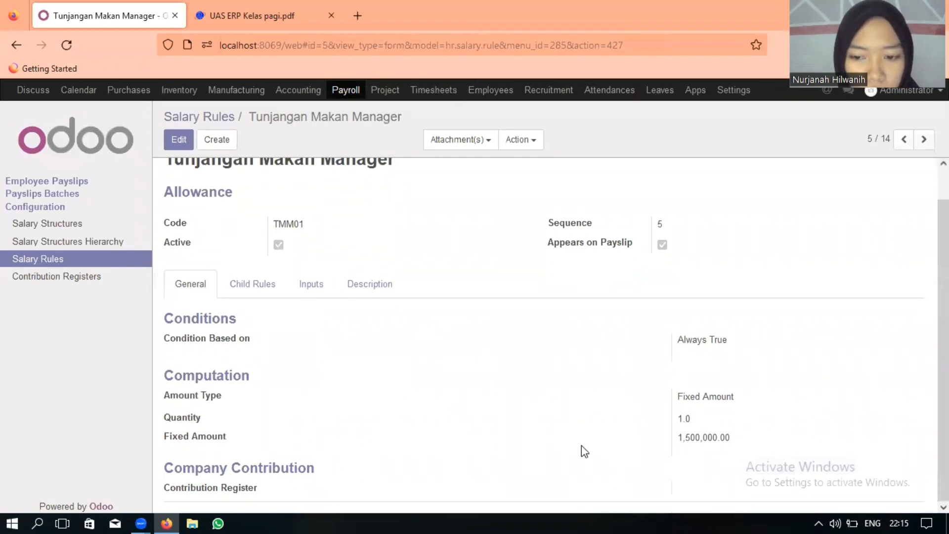
{"action": "left_click", "coordinate": [234, 120]}
{"action": "left_click", "coordinate": [267, 21]}
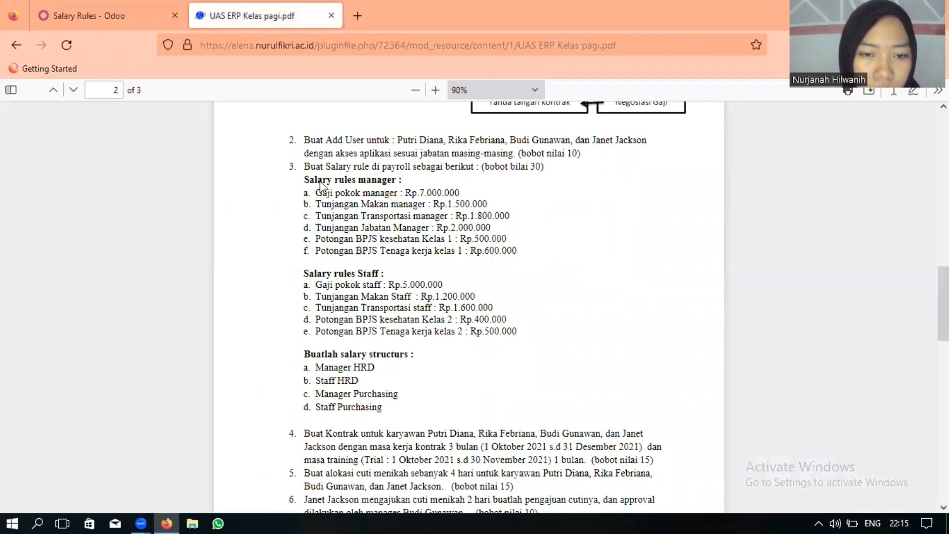
{"action": "left_click", "coordinate": [141, 17]}
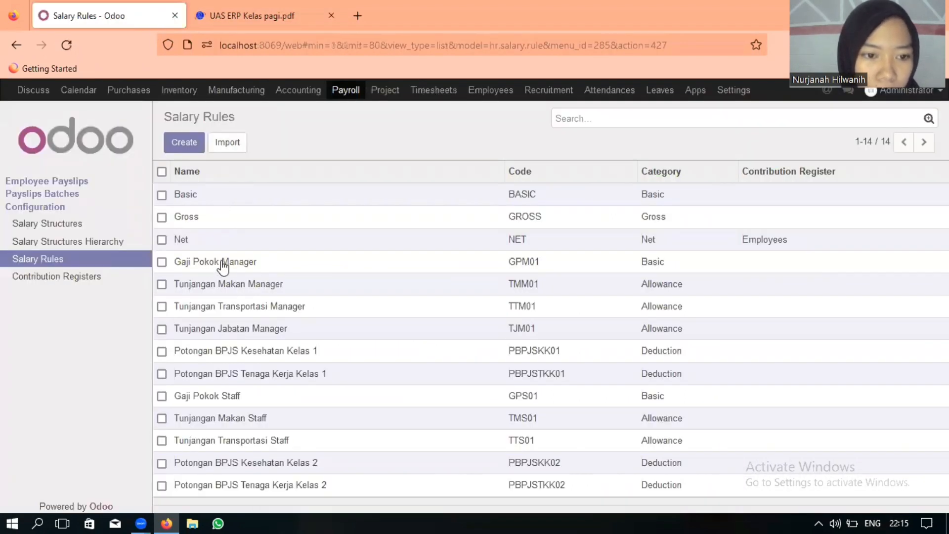
{"action": "scroll", "coordinate": [406, 260], "scroll_direction": "down", "scroll_amount": 1}
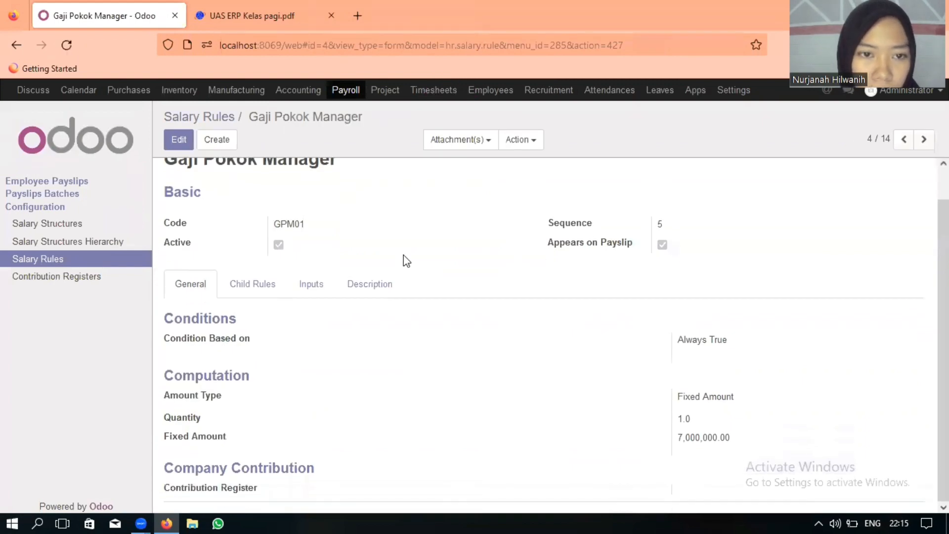
{"action": "left_click", "coordinate": [226, 116]}
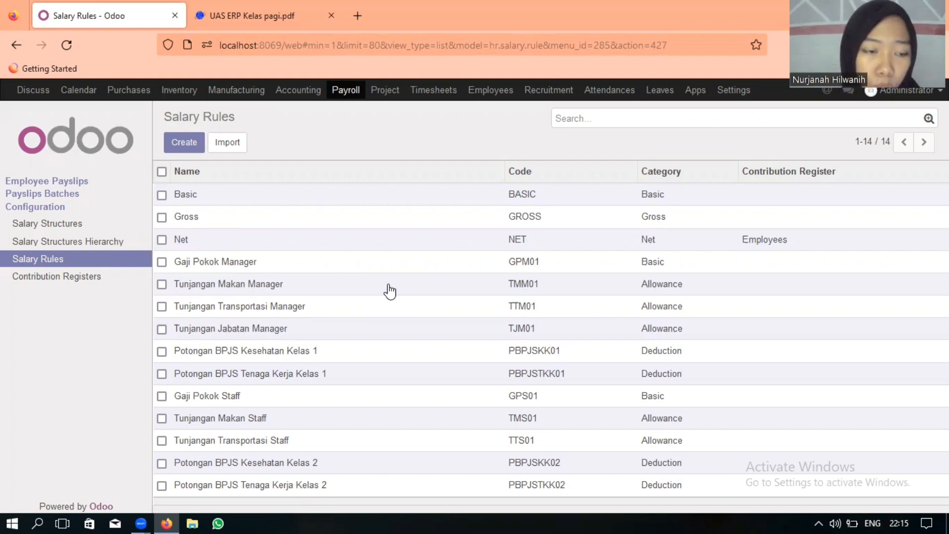
Open the Salary Structures list and review the salary rules assigned to the Manager HRD and Staff HRD structures
{"action": "left_click", "coordinate": [59, 227]}
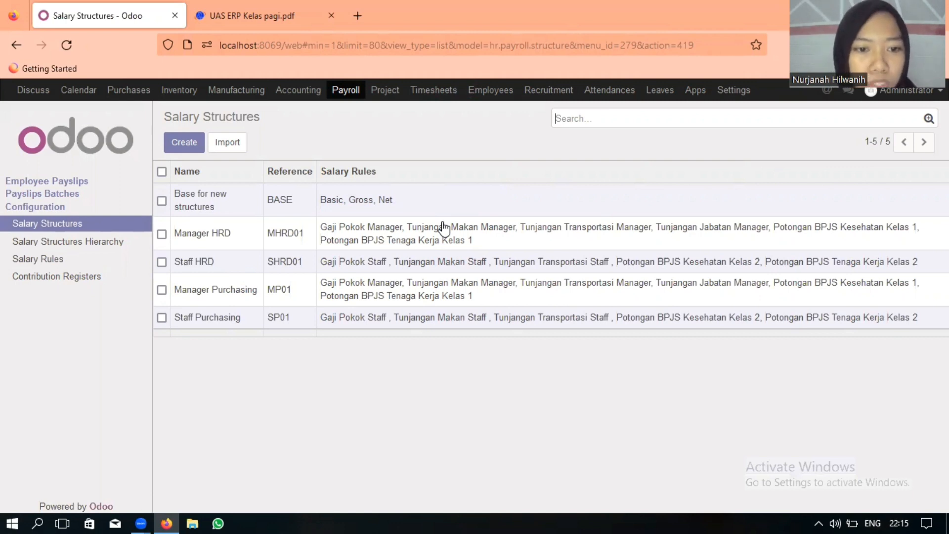
{"action": "left_click", "coordinate": [199, 233]}
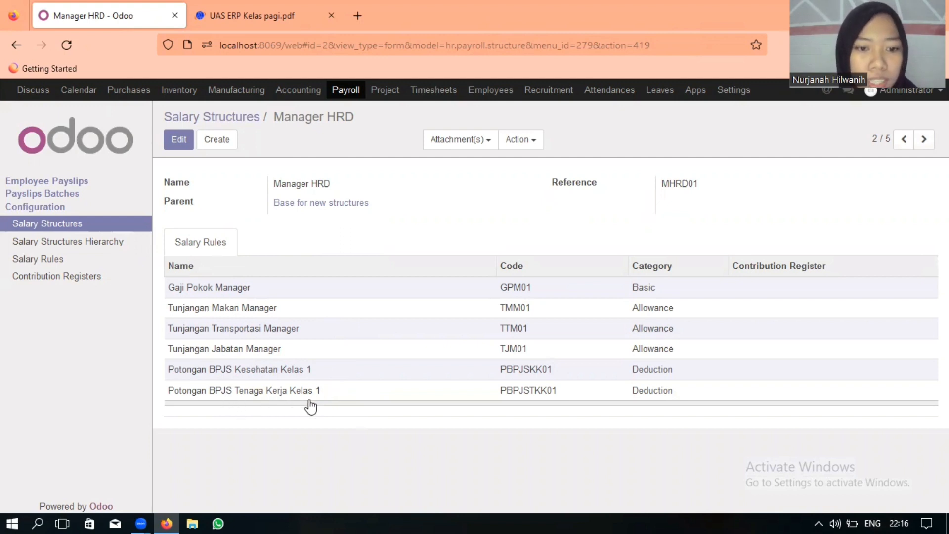
{"action": "left_click", "coordinate": [255, 119]}
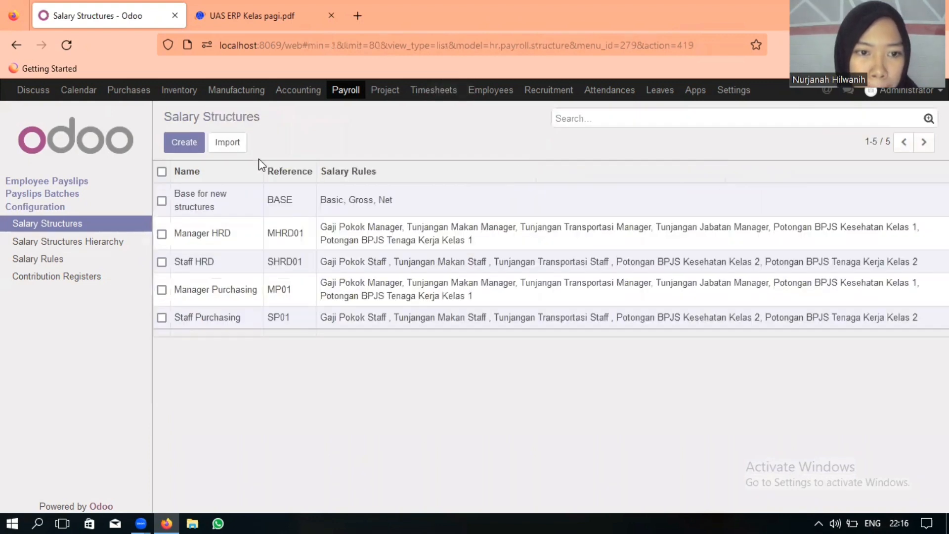
{"action": "left_click", "coordinate": [202, 265]}
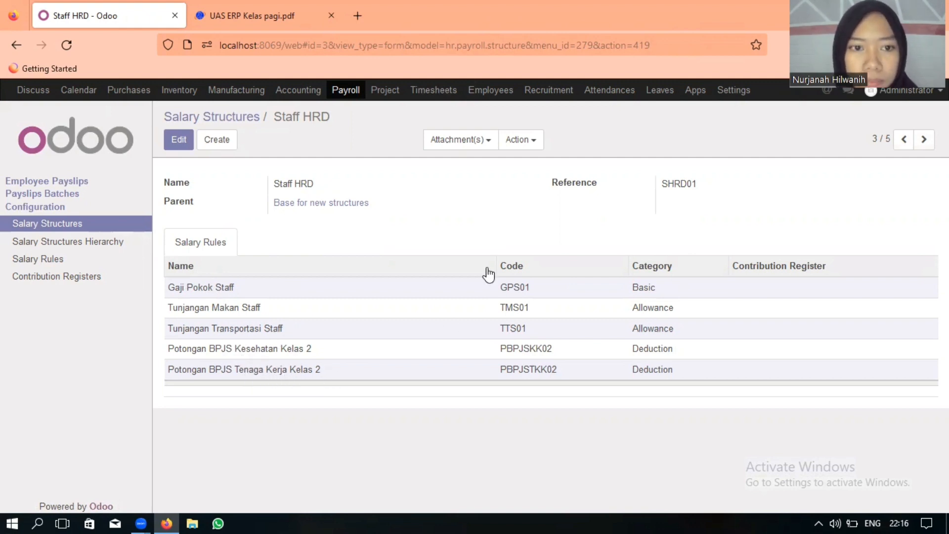
{"action": "left_click", "coordinate": [251, 116]}
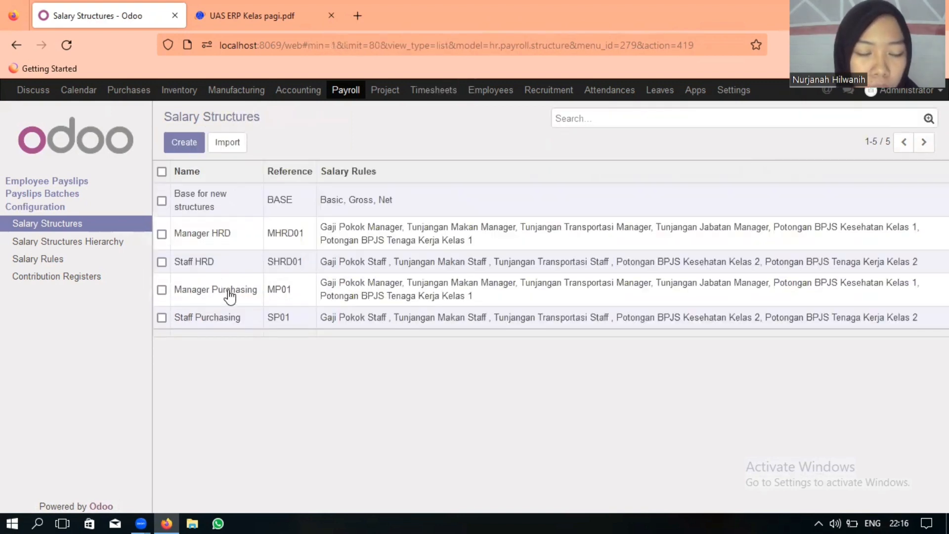
Review the salary rules assigned to the Manager Purchasing and Staff Purchasing salary structures
{"action": "left_click", "coordinate": [229, 292]}
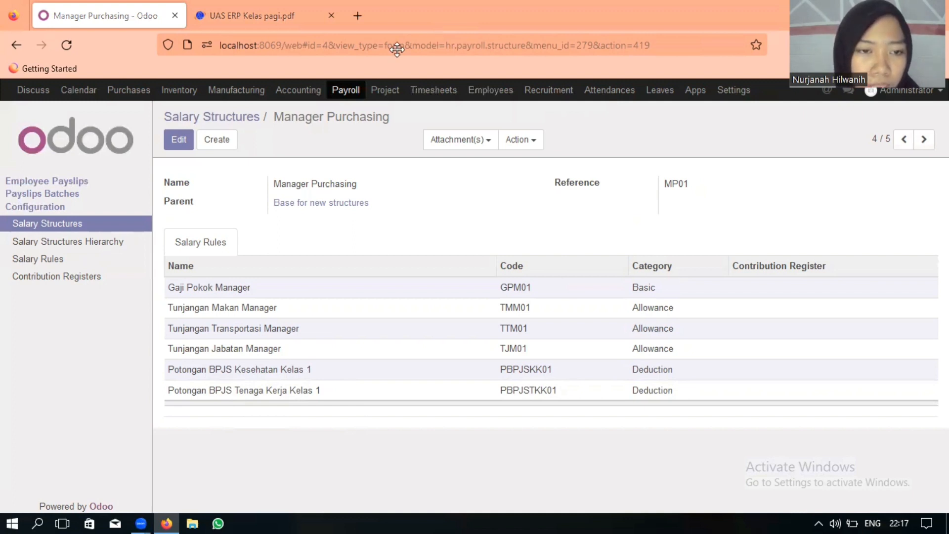
{"action": "left_click", "coordinate": [217, 118]}
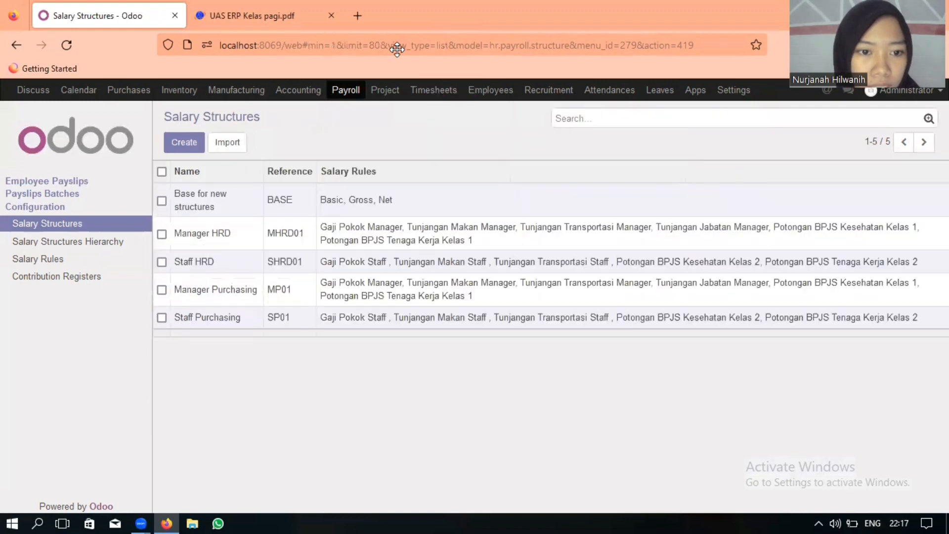
{"action": "left_click", "coordinate": [213, 321]}
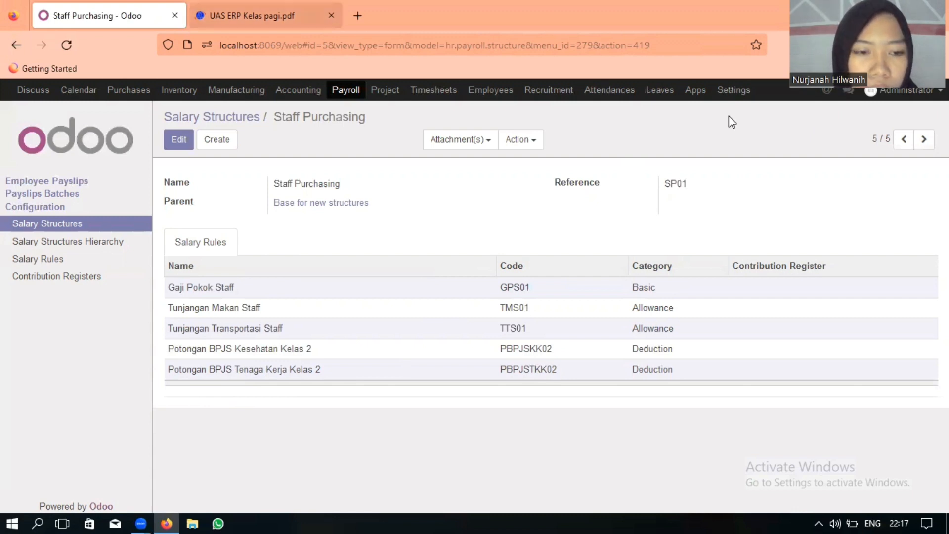
Read the employee contract task in the exam PDF, checking the required contract and trial periods, and return to Odoo
{"action": "key", "text": "ctrl+Tab"}
{"action": "scroll", "coordinate": [357, 273], "scroll_direction": "down", "scroll_amount": 5}
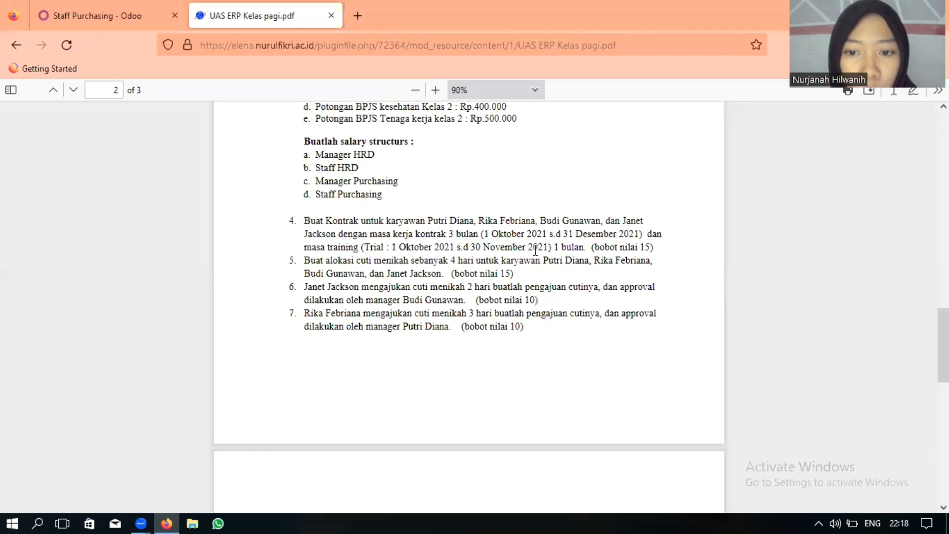
{"action": "left_click", "coordinate": [114, 16]}
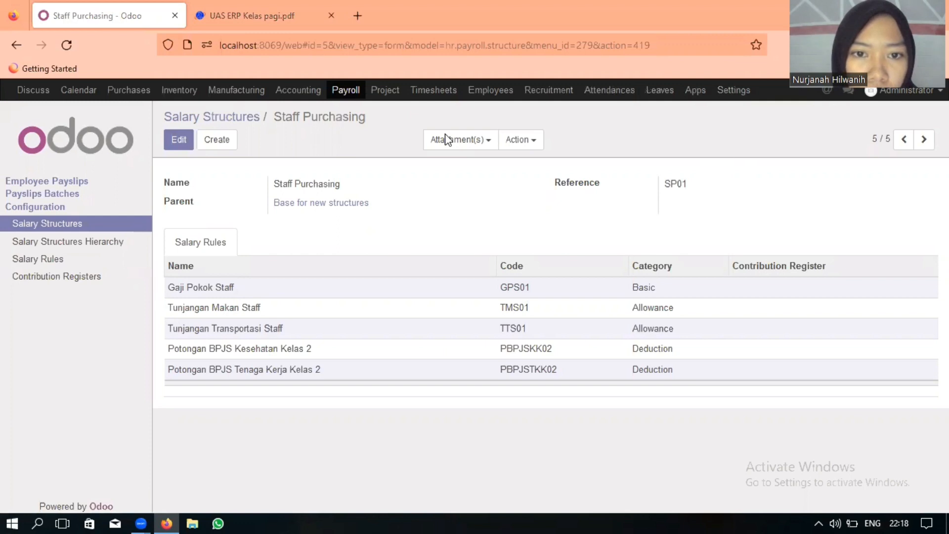
{"action": "left_click", "coordinate": [257, 16]}
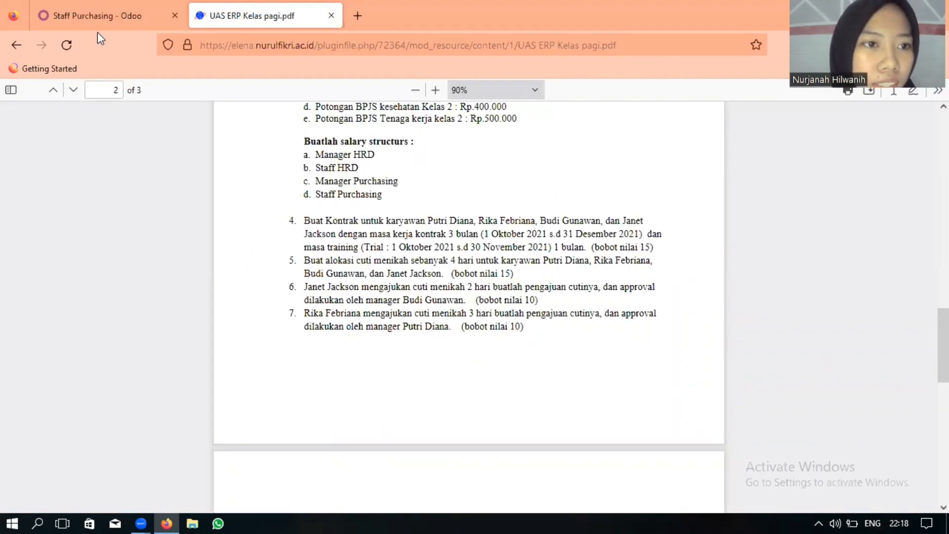
{"action": "left_click", "coordinate": [108, 6]}
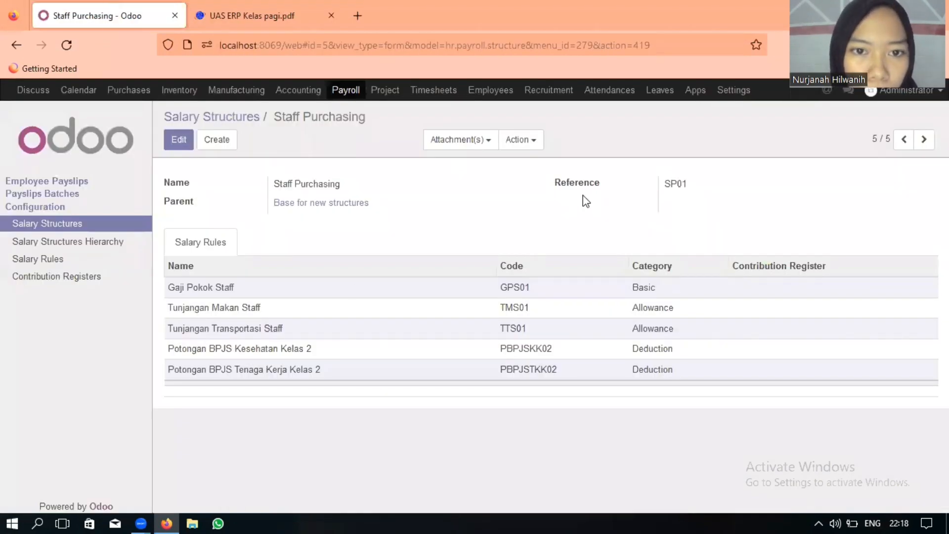
Open the employee Contracts list, review the salary structure and durations in the Manager HRD's contract, and return to the list
{"action": "left_click", "coordinate": [489, 94]}
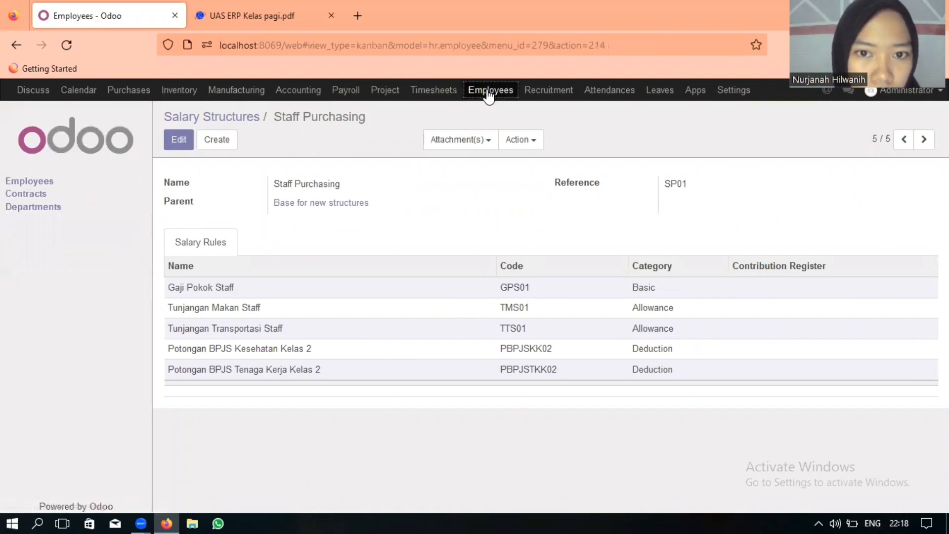
{"action": "left_click", "coordinate": [27, 197]}
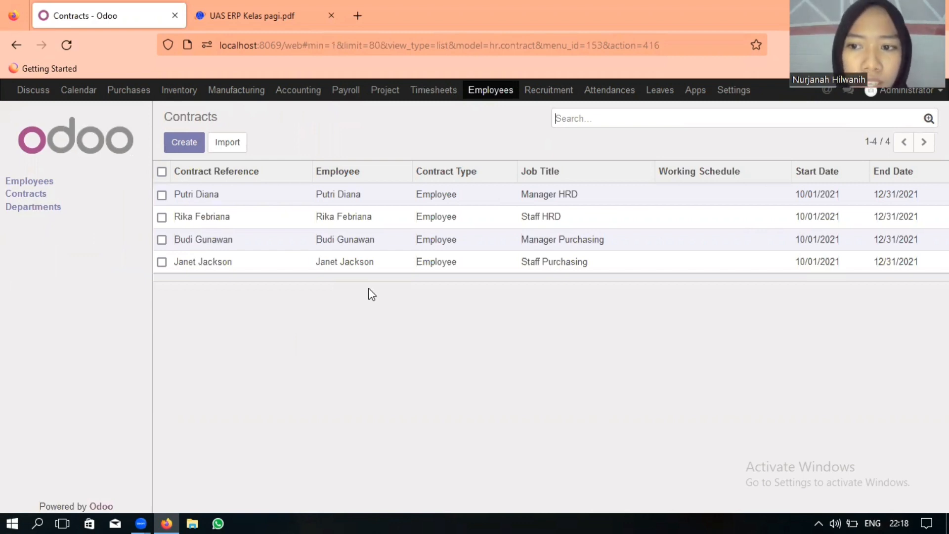
{"action": "left_click", "coordinate": [206, 195]}
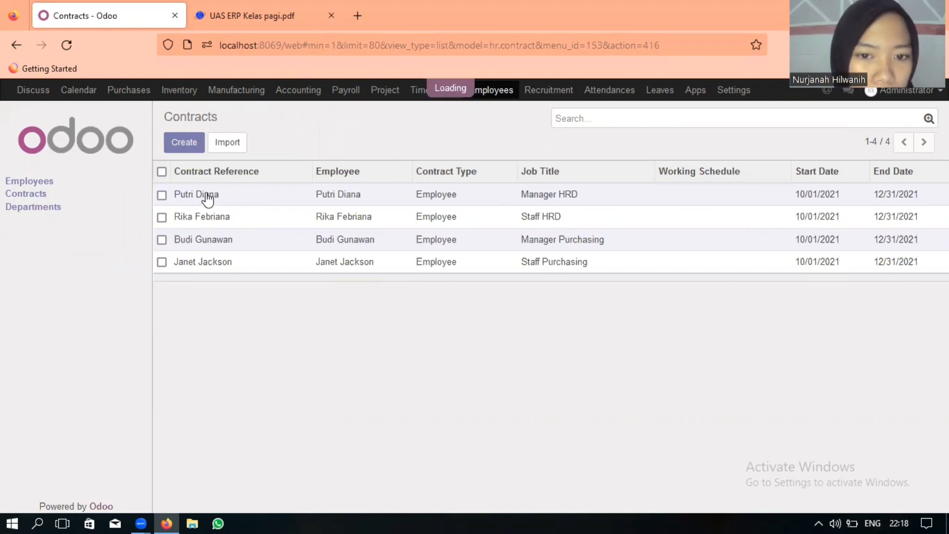
{"action": "scroll", "coordinate": [450, 291], "scroll_direction": "down", "scroll_amount": 2}
{"action": "scroll", "coordinate": [456, 298], "scroll_direction": "up", "scroll_amount": 2}
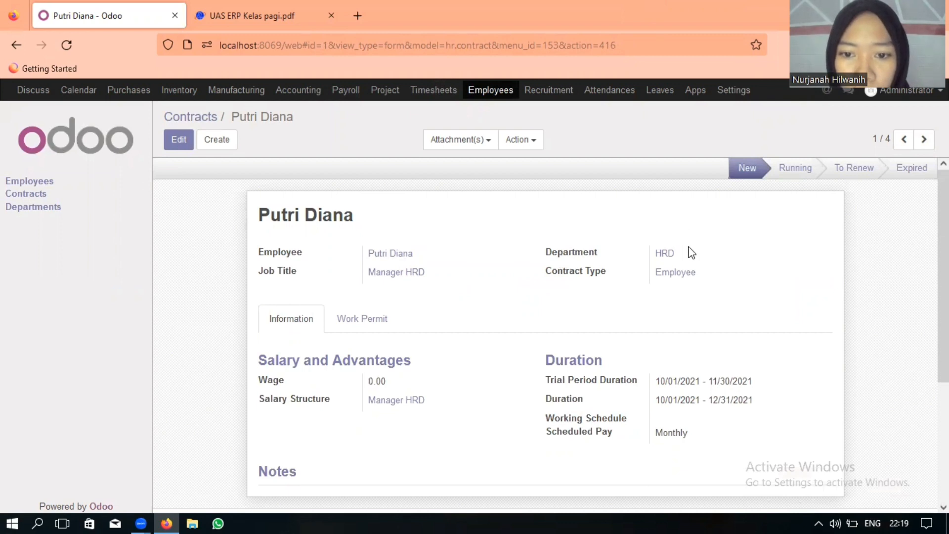
{"action": "scroll", "coordinate": [609, 312], "scroll_direction": "down", "scroll_amount": 2}
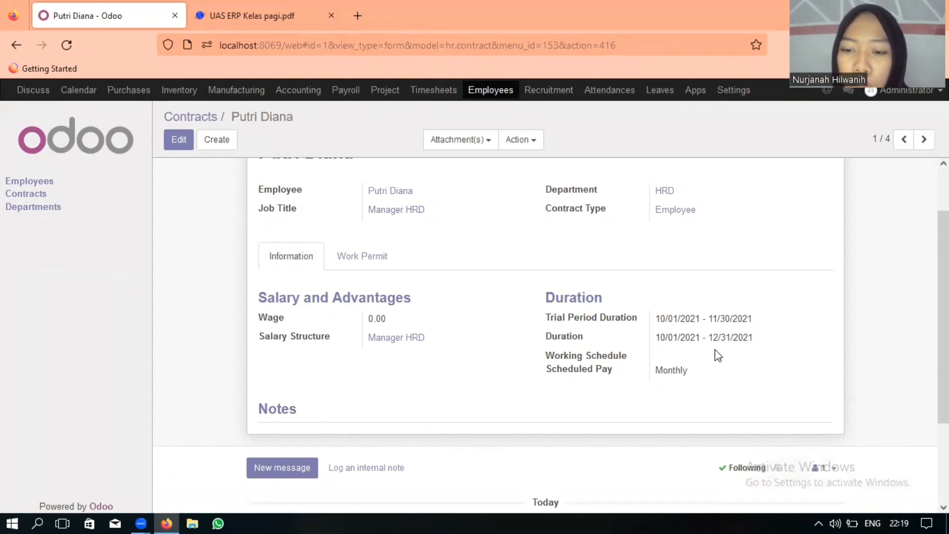
{"action": "scroll", "coordinate": [744, 354], "scroll_direction": "up", "scroll_amount": 2}
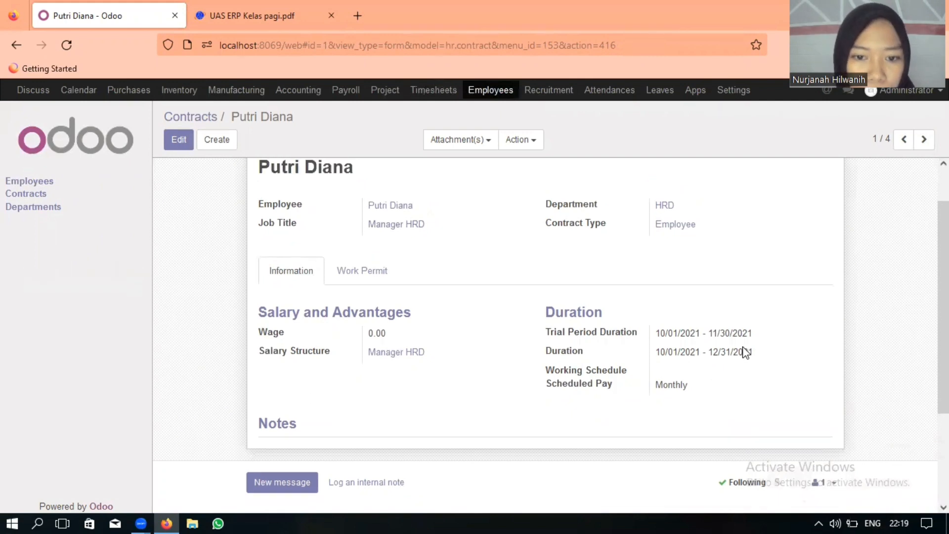
{"action": "left_click", "coordinate": [192, 119]}
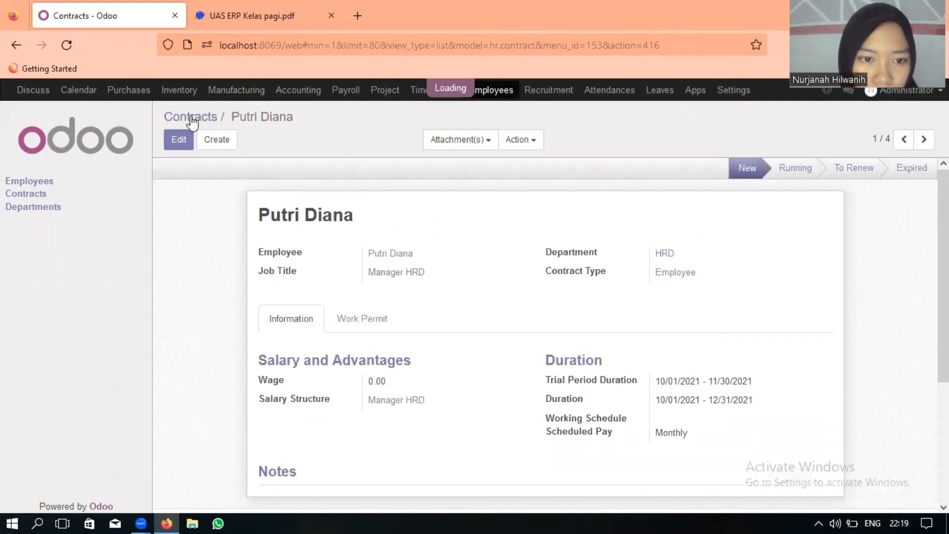
Review the salary structures and durations in the contracts of the Staff HRD, Manager Purchasing and Staff Purchasing
{"action": "double_click", "coordinate": [214, 220]}
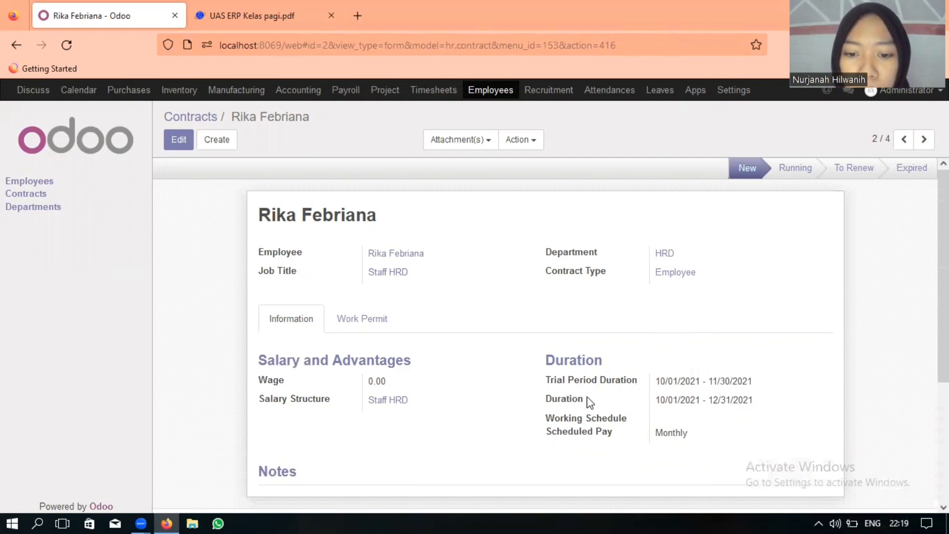
{"action": "left_click", "coordinate": [200, 121]}
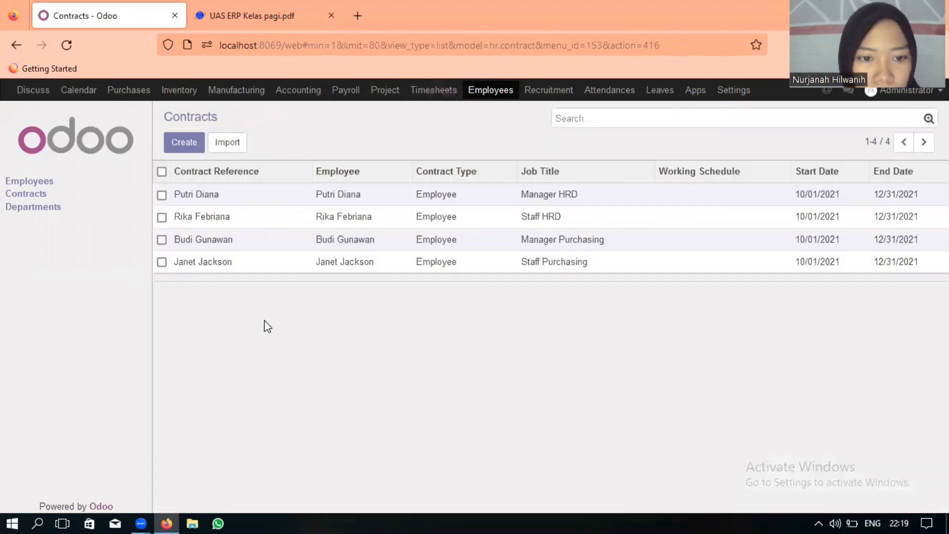
{"action": "left_click", "coordinate": [208, 240]}
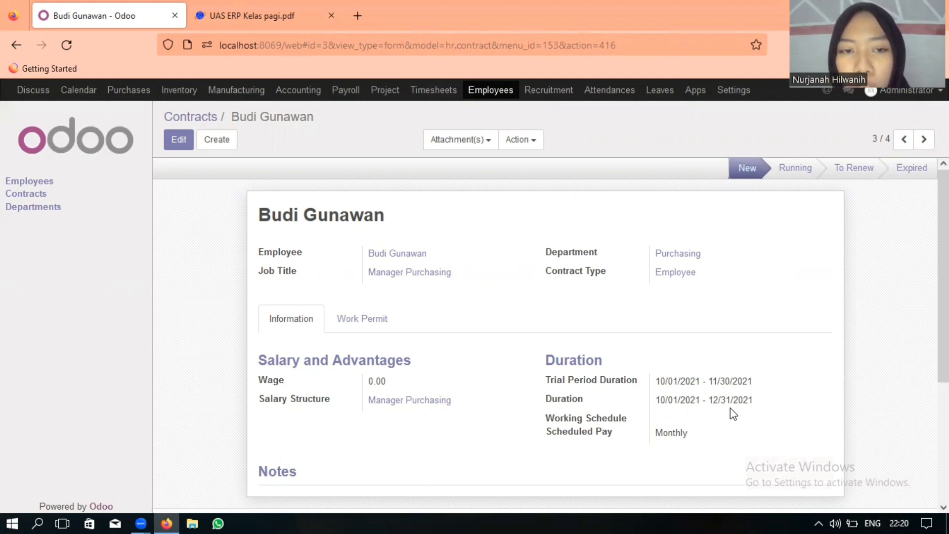
{"action": "left_click", "coordinate": [197, 121]}
{"action": "left_click", "coordinate": [220, 266]}
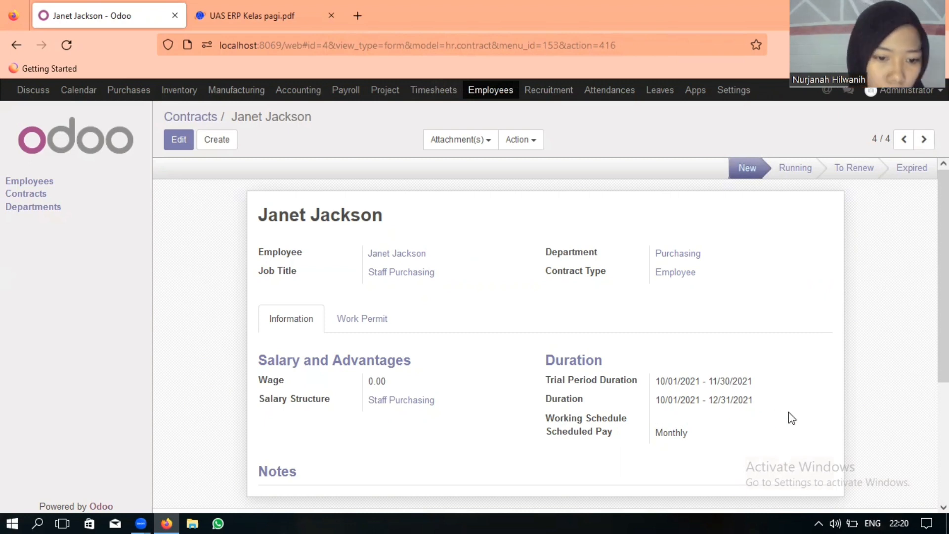
{"action": "left_click", "coordinate": [183, 117]}
Read the marriage leave allocation task in the exam PDF and review the Cuti Menikah leave type in Odoo's leave configuration
{"action": "left_click", "coordinate": [243, 25]}
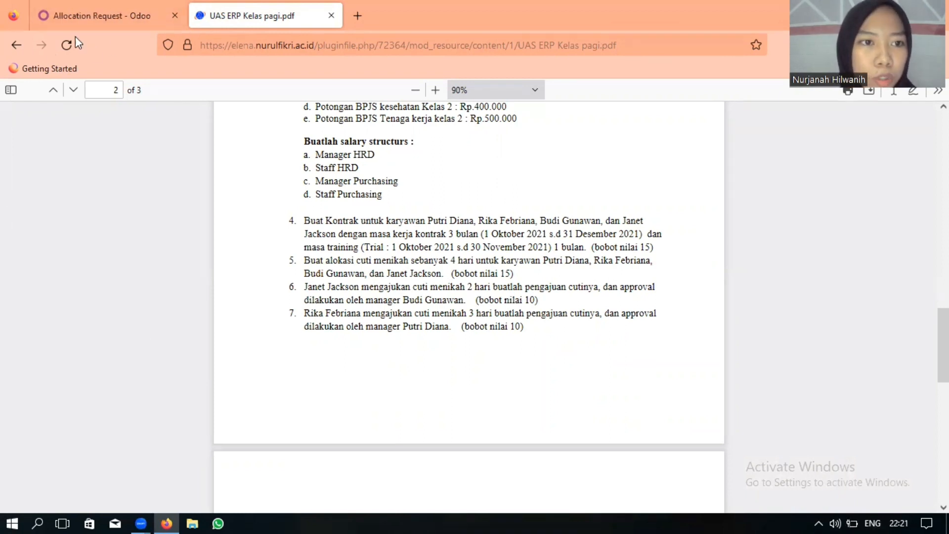
{"action": "left_click", "coordinate": [71, 10]}
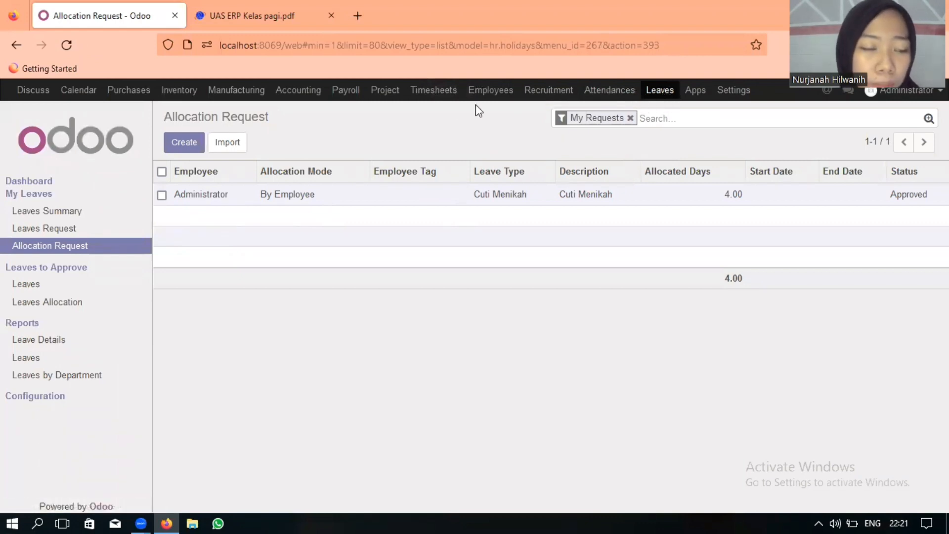
{"action": "left_click", "coordinate": [50, 401]}
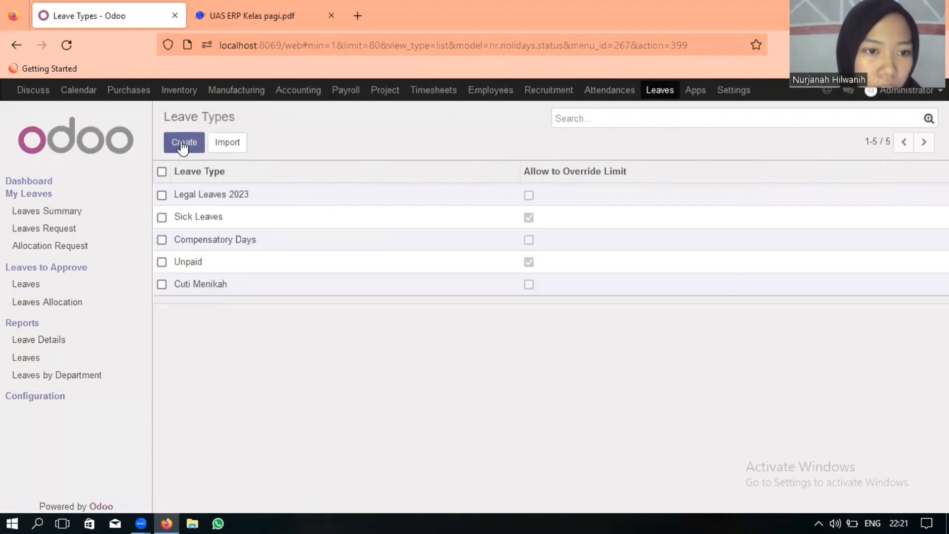
{"action": "left_click", "coordinate": [214, 288]}
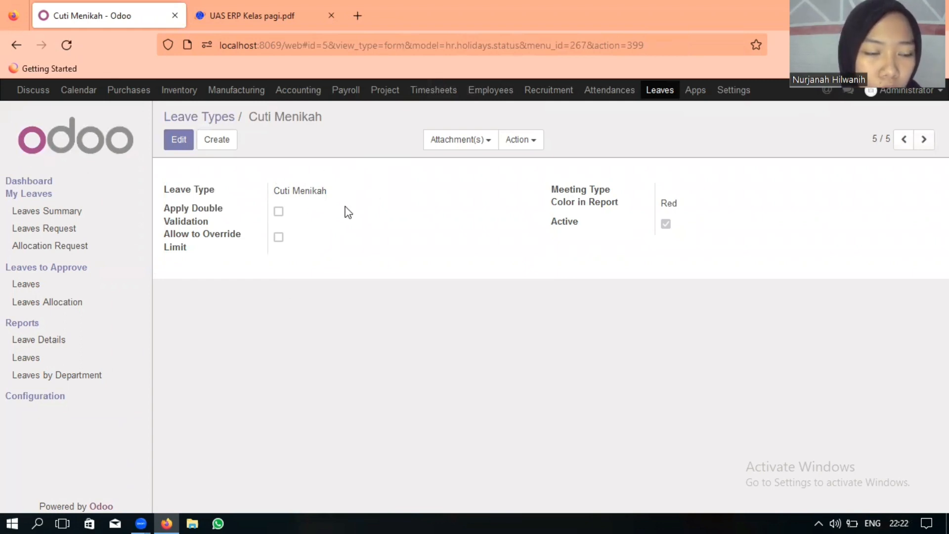
Create a 4-day Cuti Menikah allocation request by employee for the HRD manager, with description Cuti Menikah, then save and approve it
{"action": "left_click", "coordinate": [59, 249]}
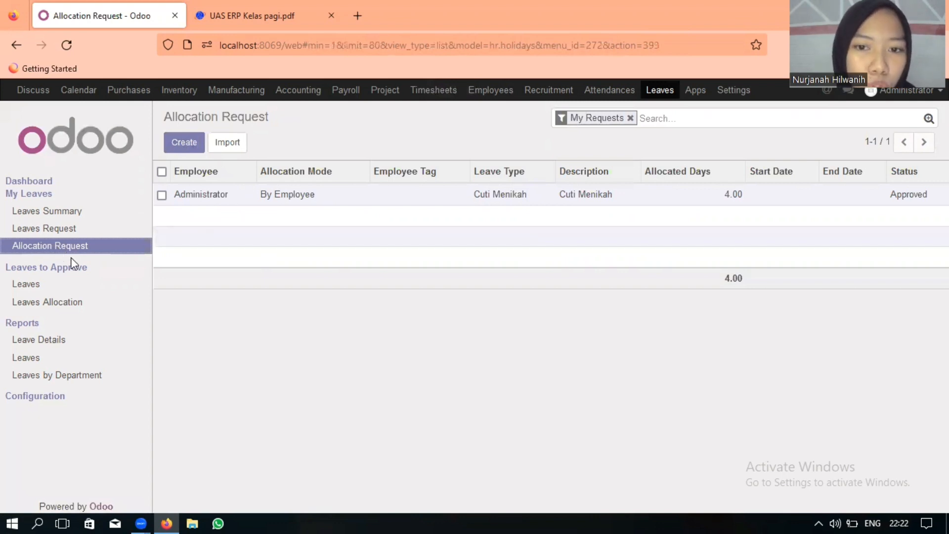
{"action": "left_click", "coordinate": [187, 149]}
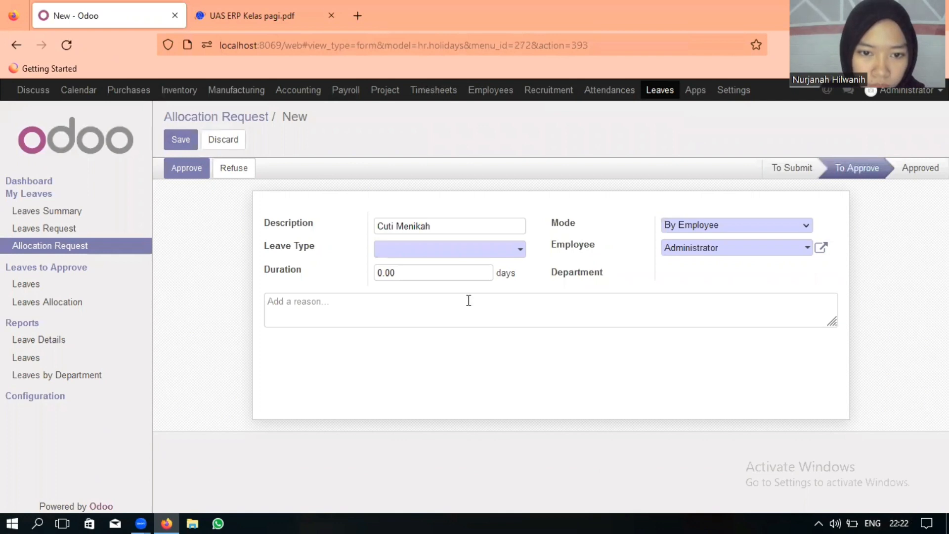
{"action": "left_click", "coordinate": [462, 254]}
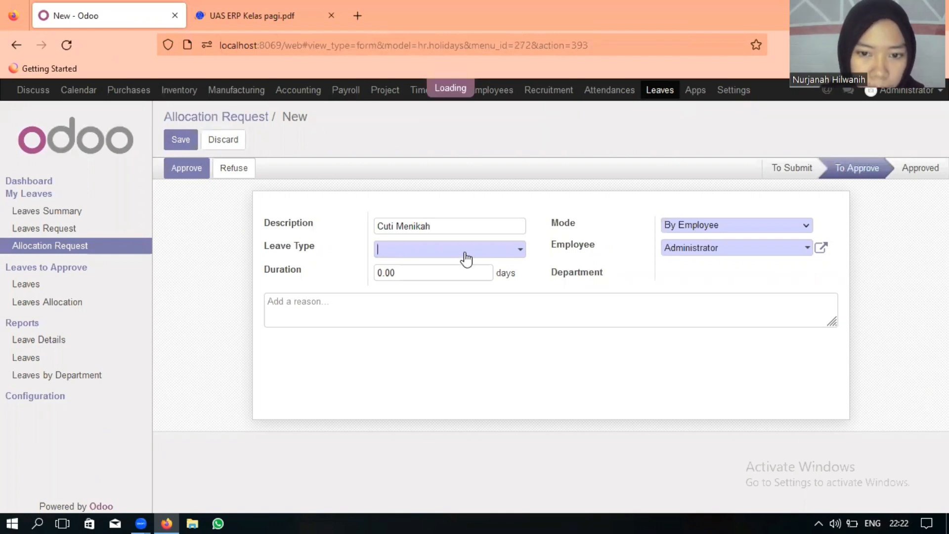
{"action": "left_click", "coordinate": [458, 275]}
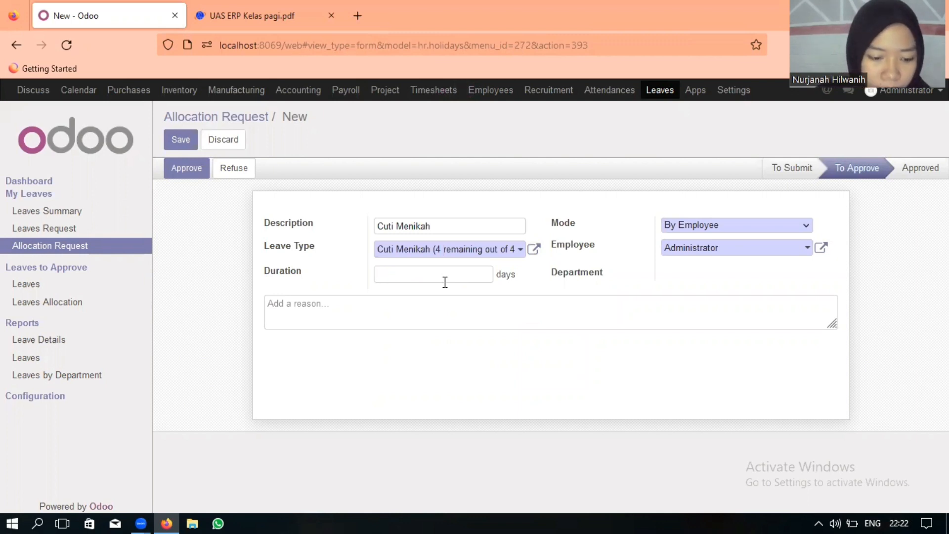
{"action": "left_click", "coordinate": [731, 252]}
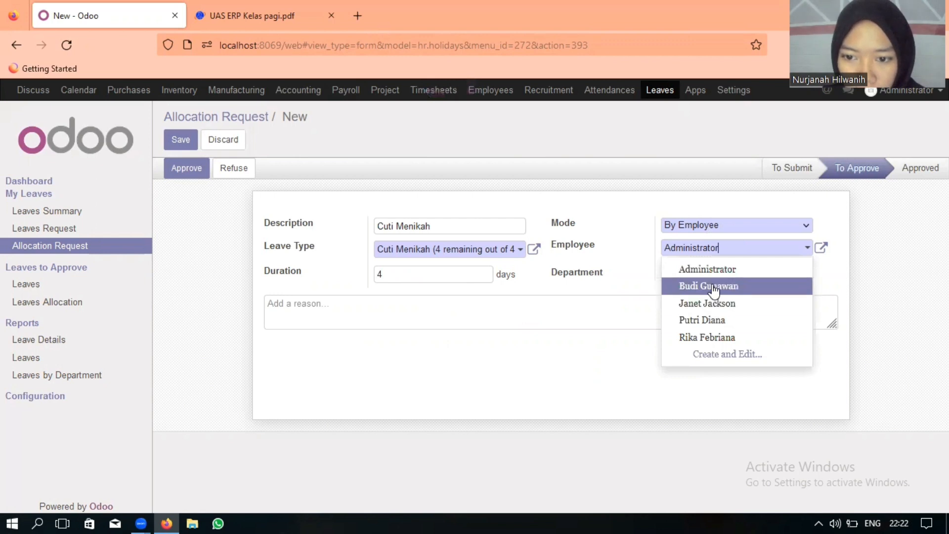
{"action": "left_click", "coordinate": [706, 321]}
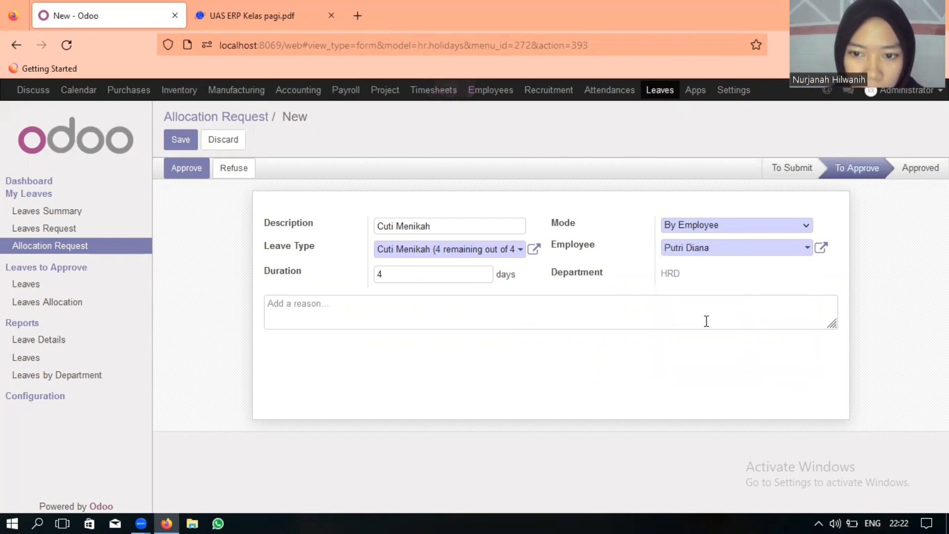
{"action": "left_click", "coordinate": [184, 141]}
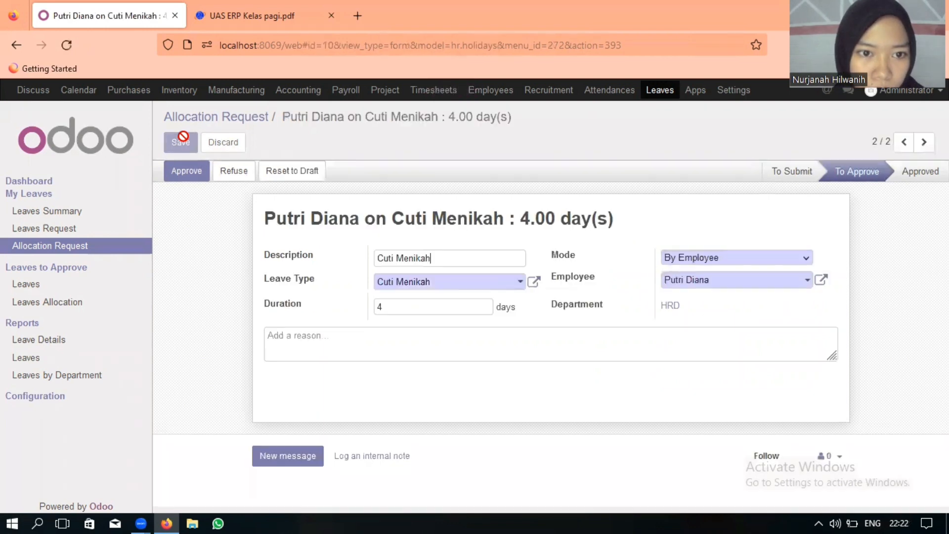
{"action": "left_click", "coordinate": [183, 170]}
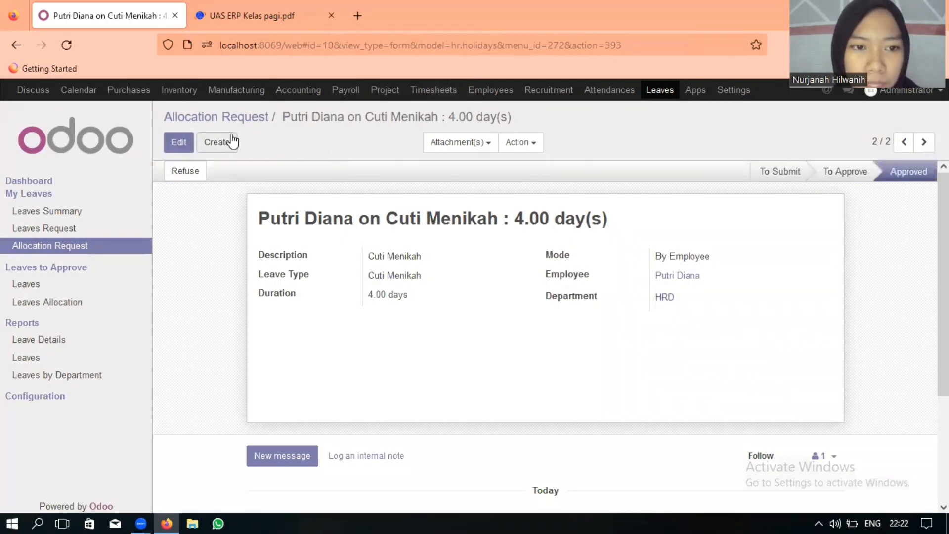
Create a 4-day Cuti Menikah allocation request for the HRD staff employee, described as Cuti Menikah, and save and approve it
{"action": "left_click", "coordinate": [235, 141]}
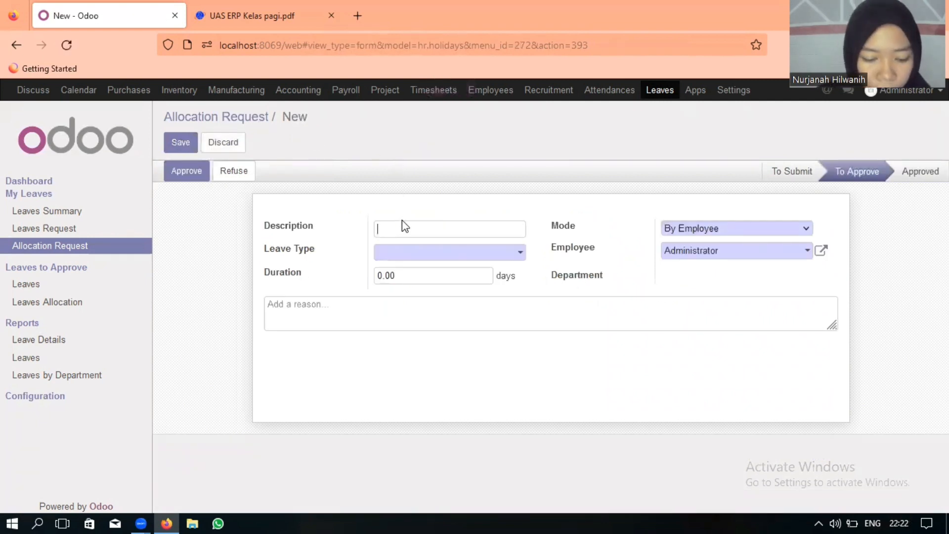
{"action": "type", "text": "Cuti Ma"}
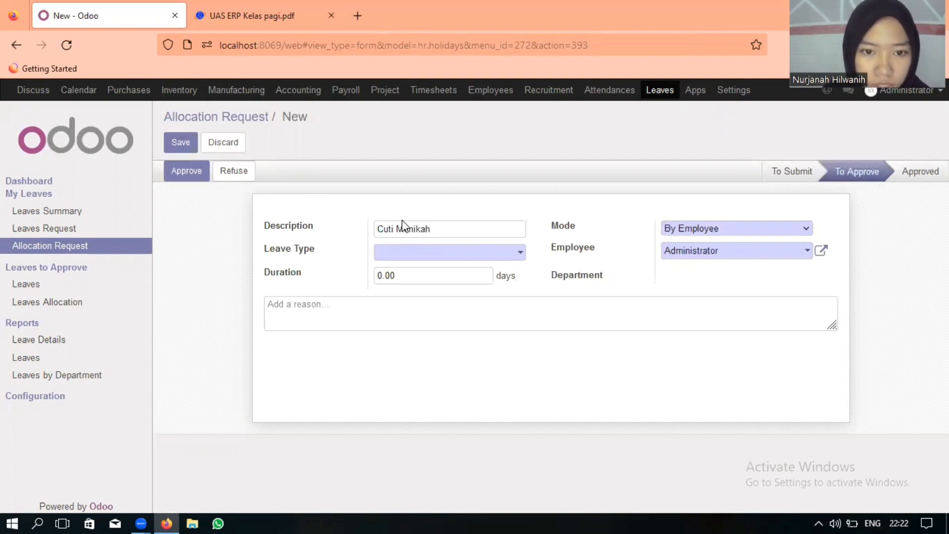
{"action": "left_click", "coordinate": [439, 253]}
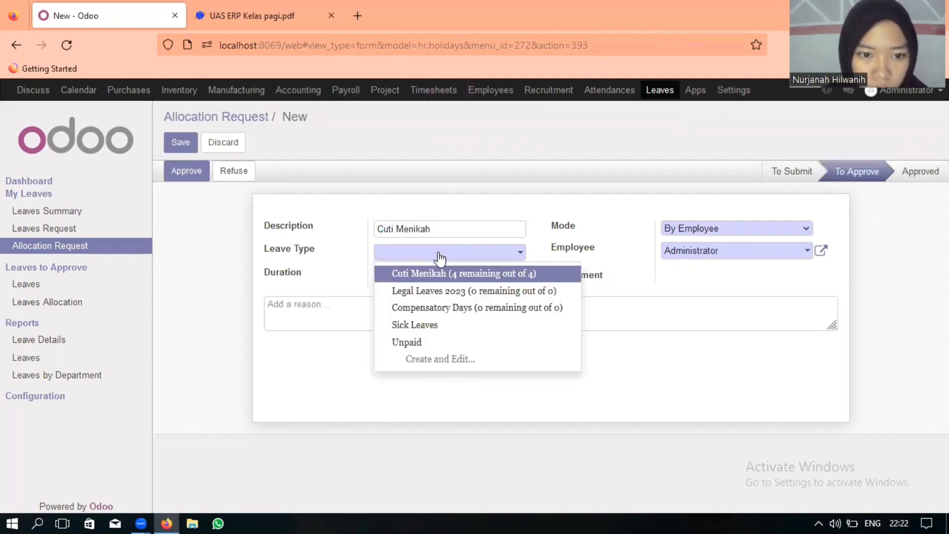
{"action": "left_click", "coordinate": [440, 276]}
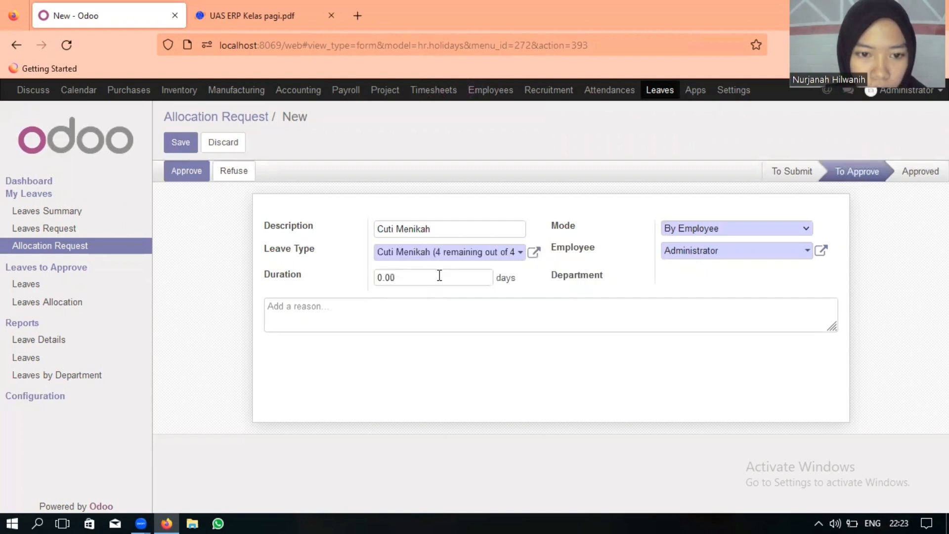
{"action": "left_click_drag", "start_coordinate": [384, 274], "coordinate": [372, 277]}
{"action": "type", "text": "4"}
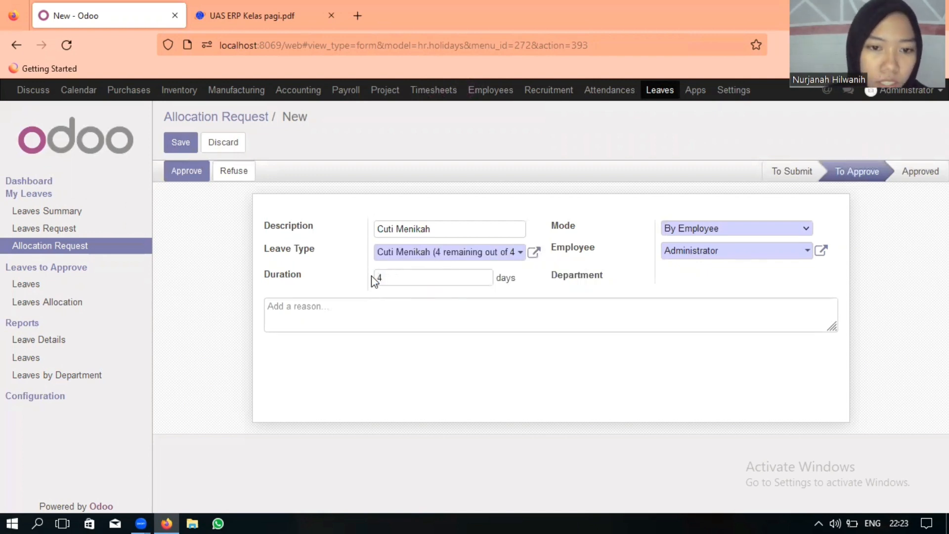
{"action": "left_click", "coordinate": [727, 253]}
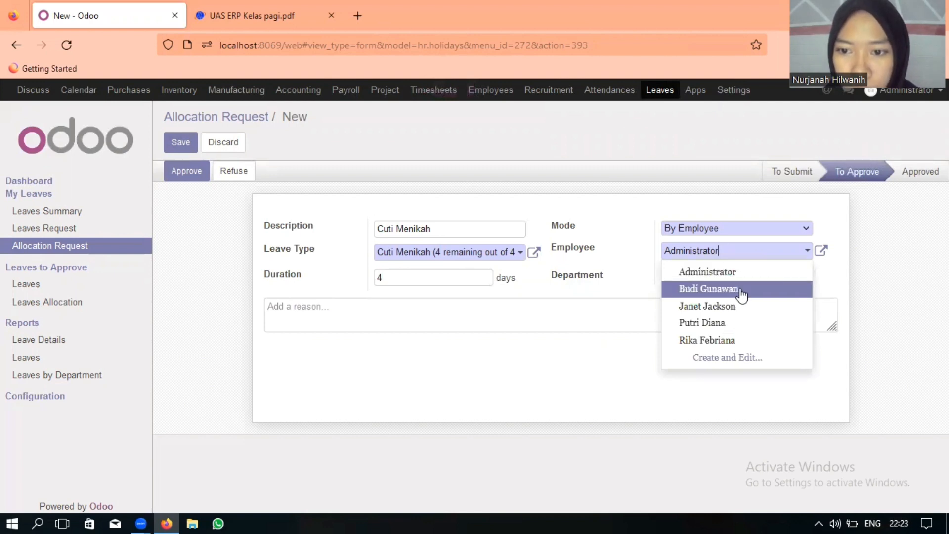
{"action": "left_click", "coordinate": [740, 261]}
{"action": "left_click", "coordinate": [741, 260]}
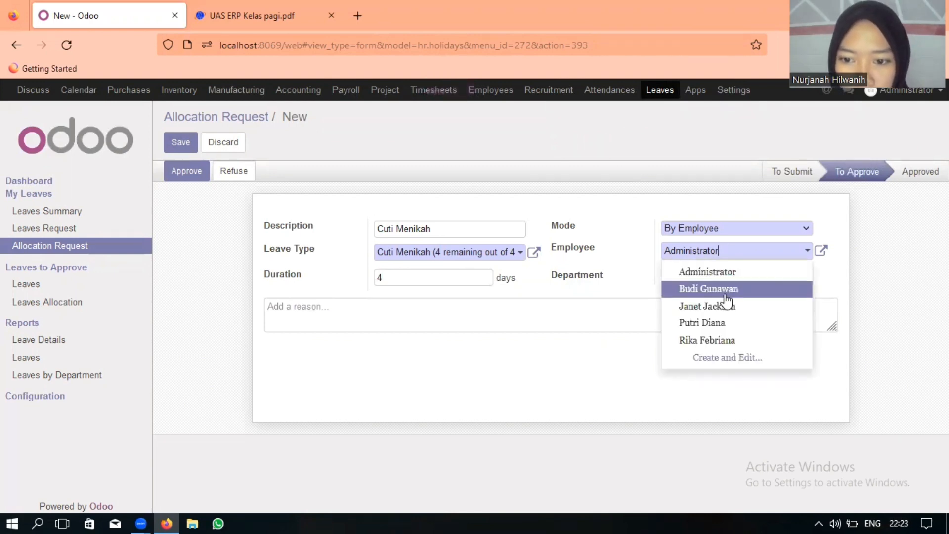
{"action": "left_click", "coordinate": [723, 341]}
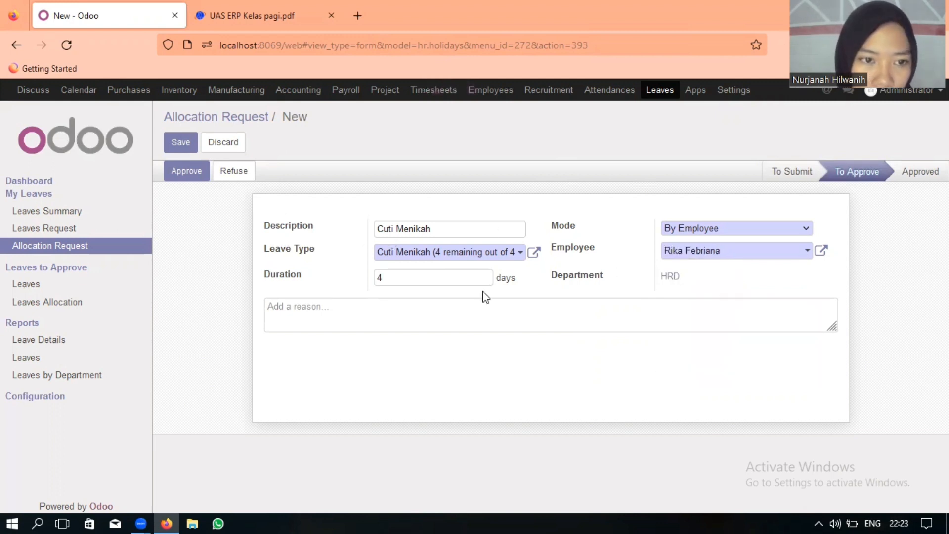
{"action": "left_click", "coordinate": [184, 135]}
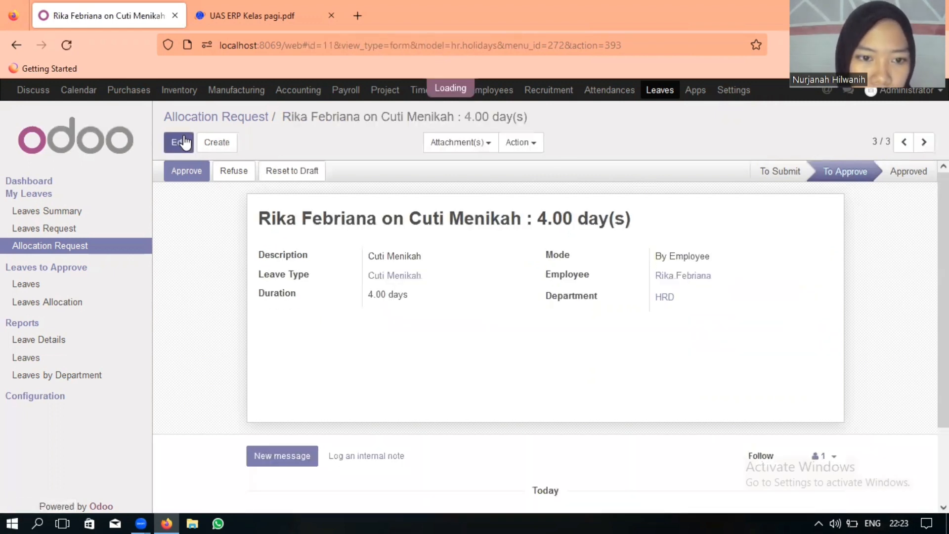
{"action": "left_click", "coordinate": [186, 171]}
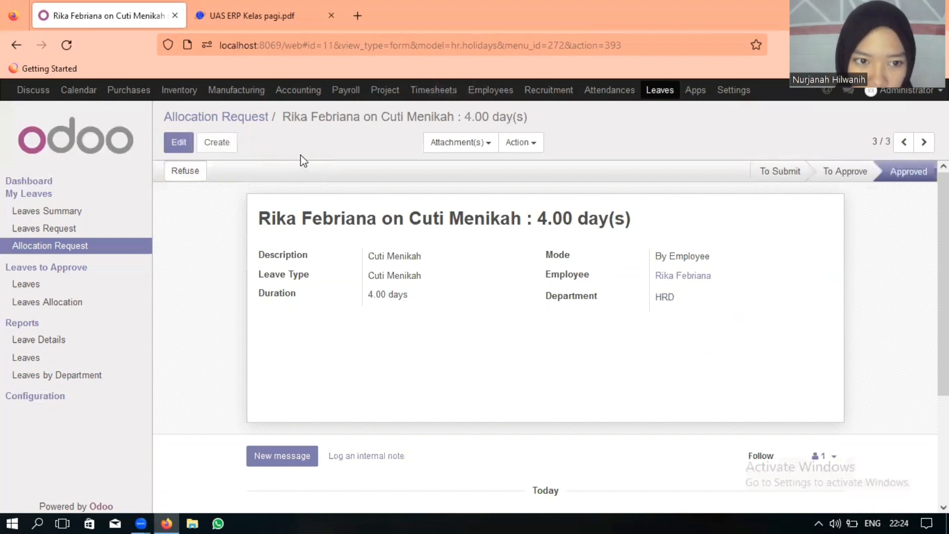
Add a Cuti Menikah allocation request of 4 days for the Purchasing manager, described as Cuti Menikah, and save and approve it
{"action": "left_click", "coordinate": [217, 143]}
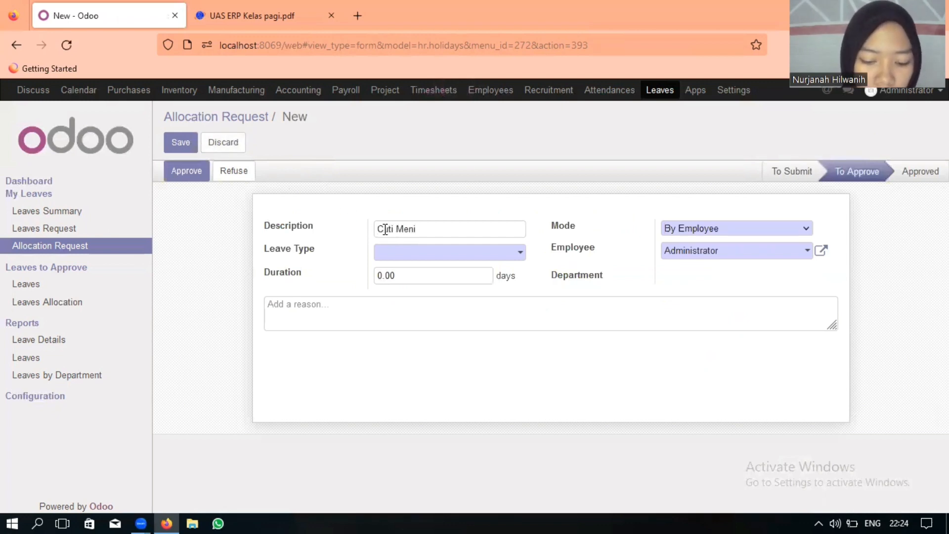
{"action": "left_click", "coordinate": [423, 253]}
{"action": "left_click", "coordinate": [424, 271]}
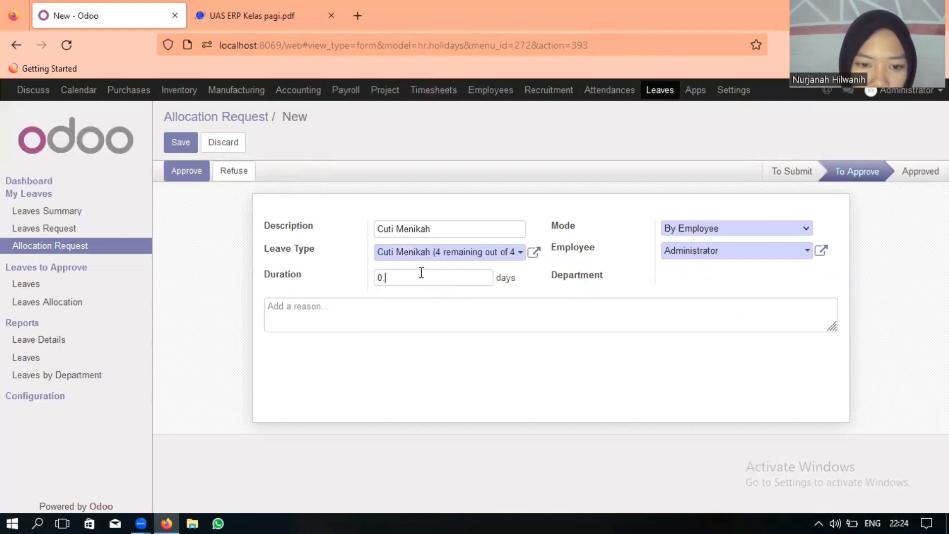
{"action": "left_click", "coordinate": [774, 261]}
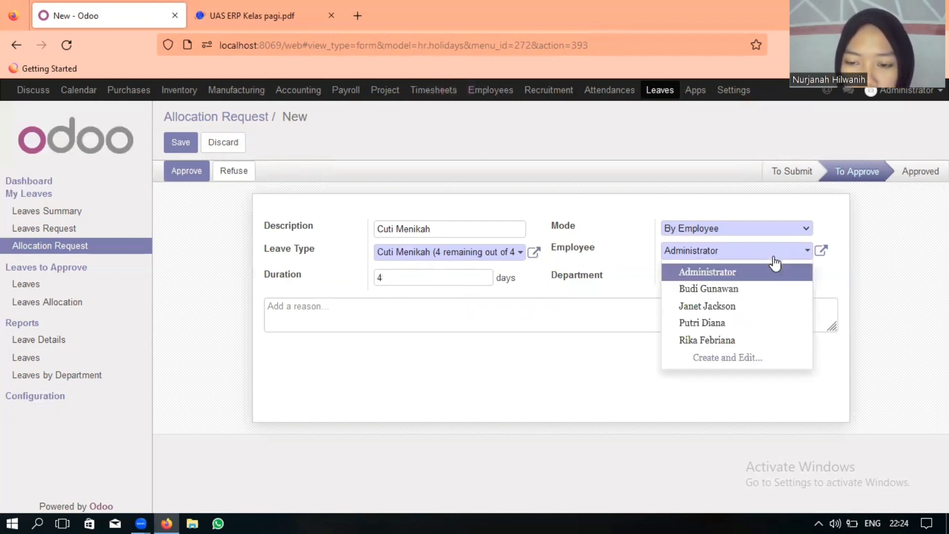
{"action": "left_click", "coordinate": [733, 291]}
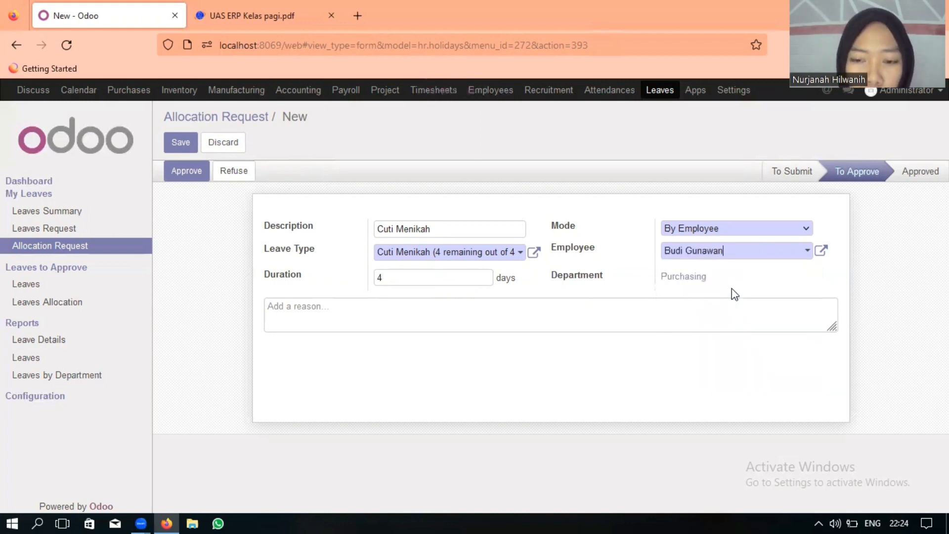
{"action": "left_click", "coordinate": [181, 148]}
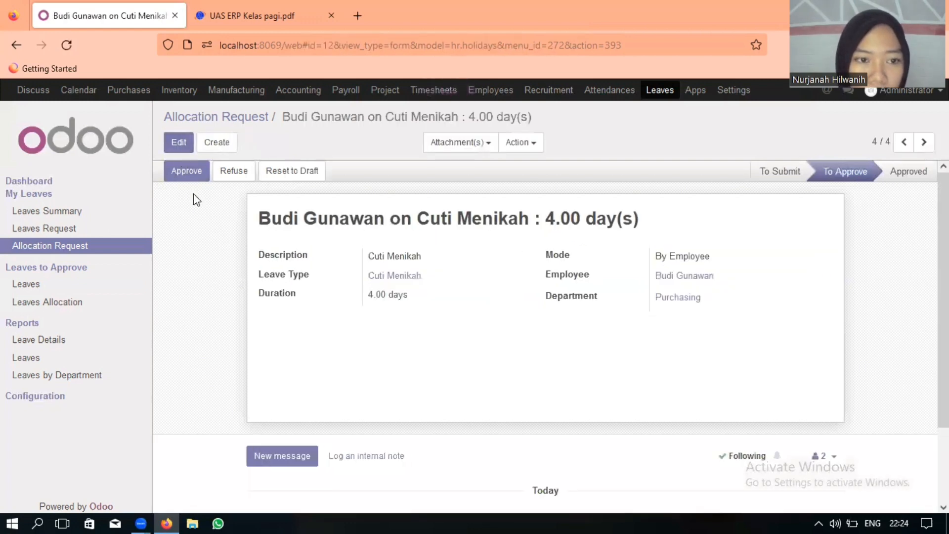
{"action": "left_click", "coordinate": [187, 172]}
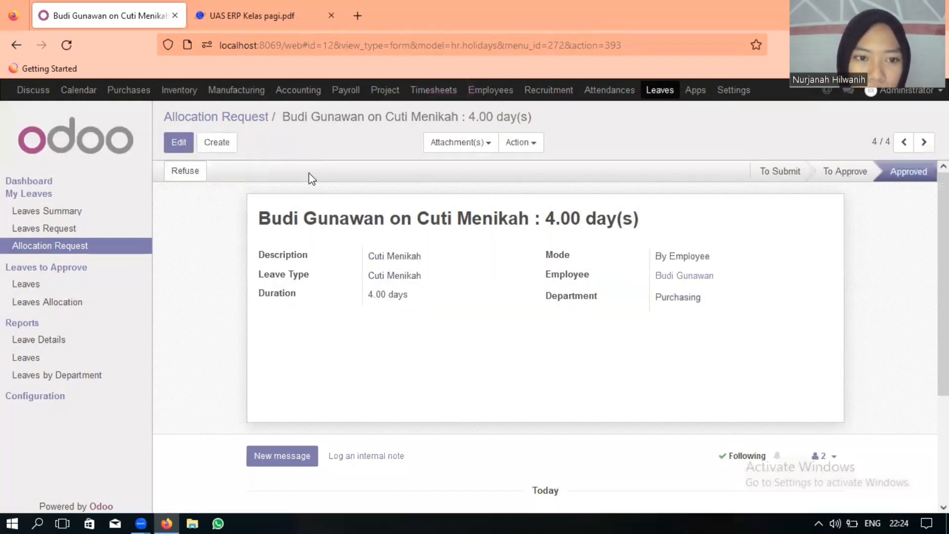
Add a Cuti Menikah allocation request of 4 days for the Purchasing staff employee, described as Cuti Menikah, and save and approve it
{"action": "left_click", "coordinate": [218, 143]}
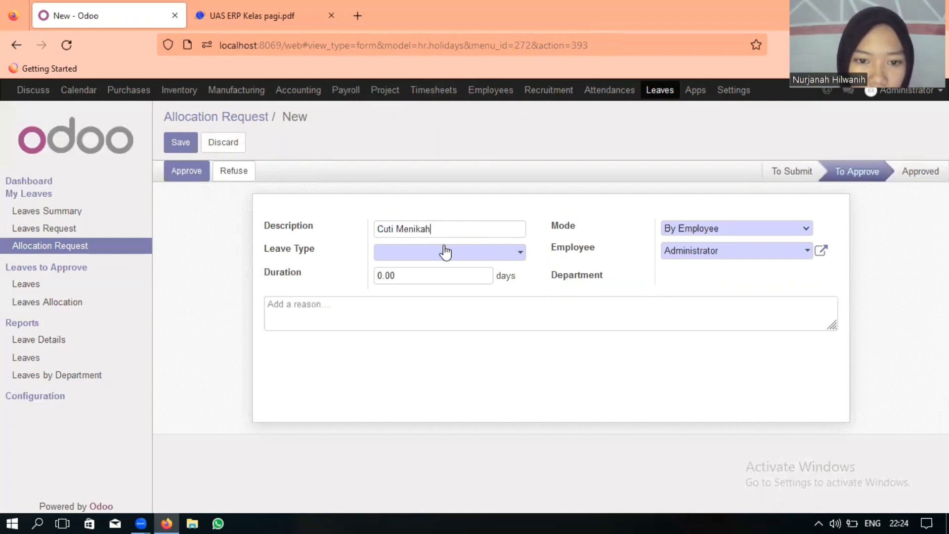
{"action": "left_click", "coordinate": [445, 251]}
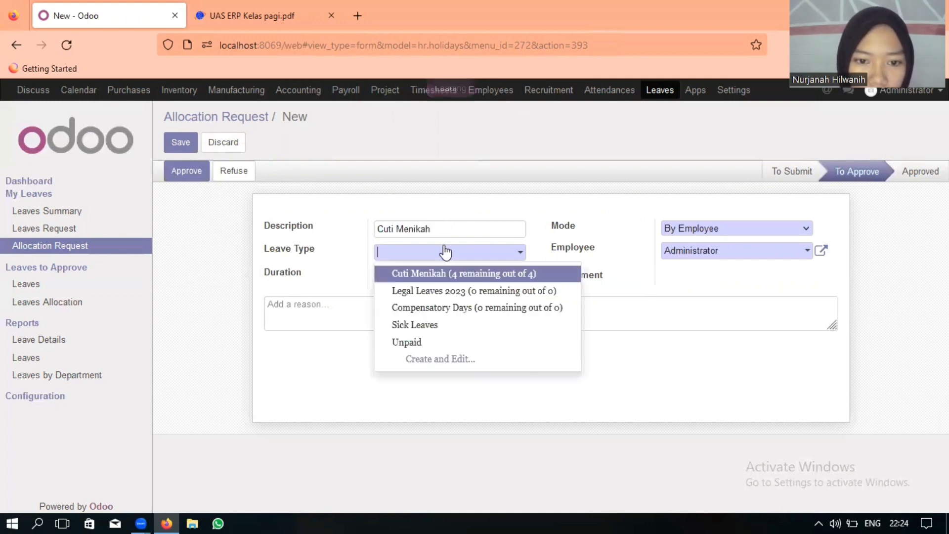
{"action": "left_click", "coordinate": [448, 273]}
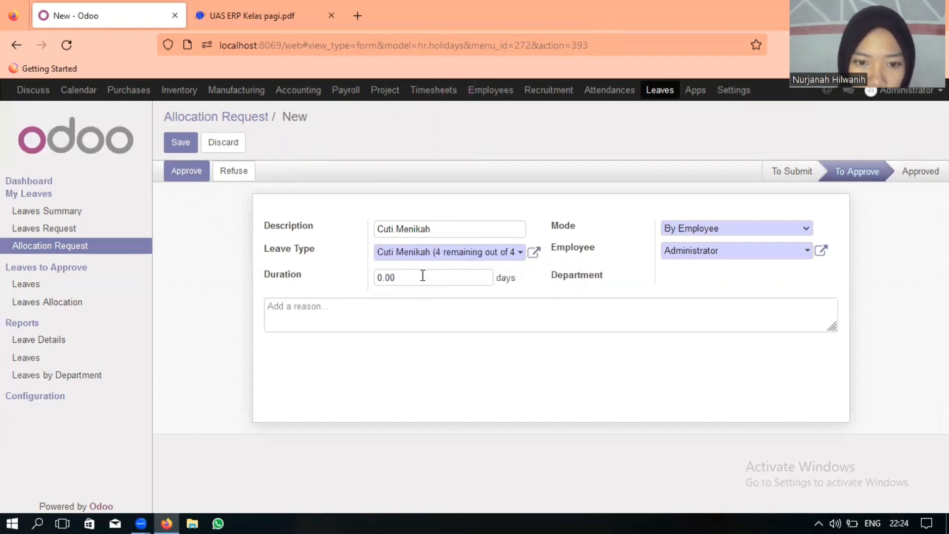
{"action": "type", "text": "4"}
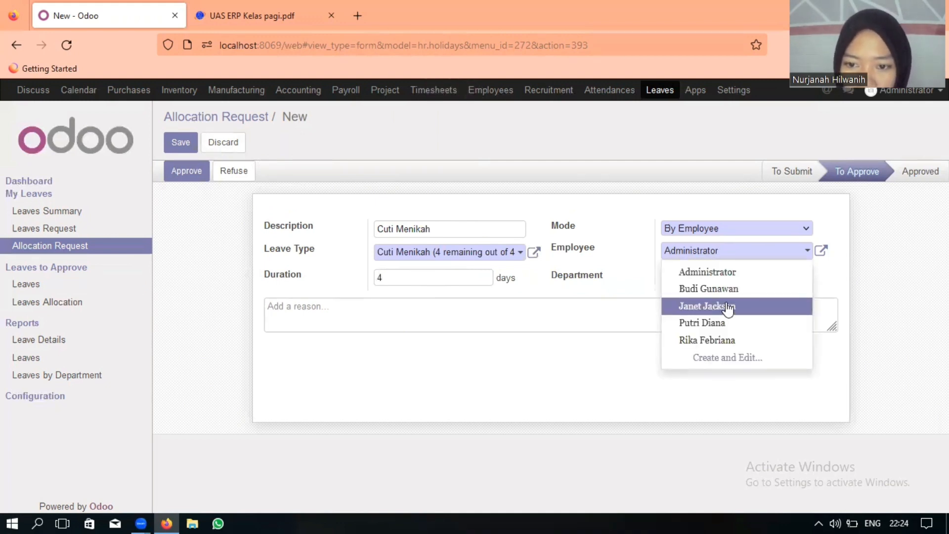
{"action": "left_click", "coordinate": [727, 308]}
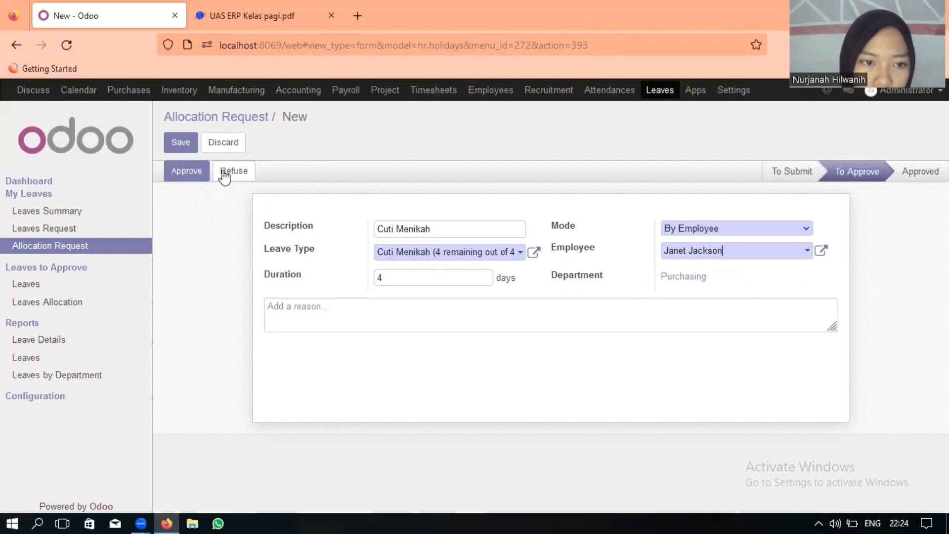
{"action": "left_click", "coordinate": [181, 142]}
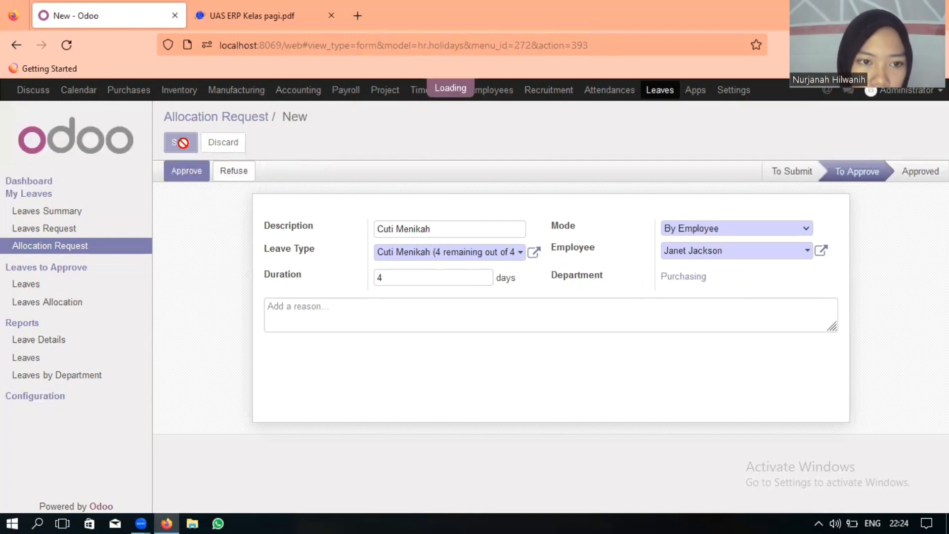
{"action": "left_click", "coordinate": [189, 178]}
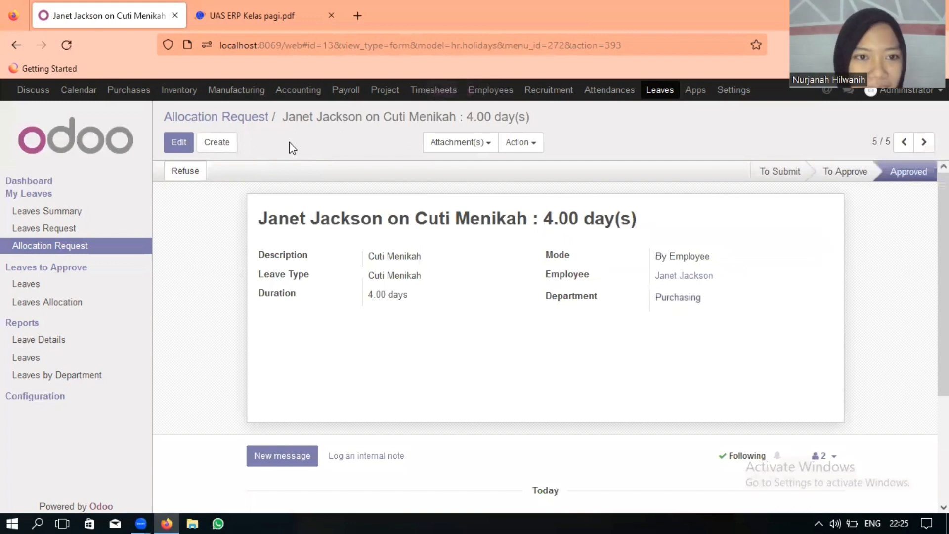
Read the marriage leave request and manager approval tasks, numbers 6 and 7, in the exam PDF and return to Odoo
{"action": "left_click", "coordinate": [269, 28]}
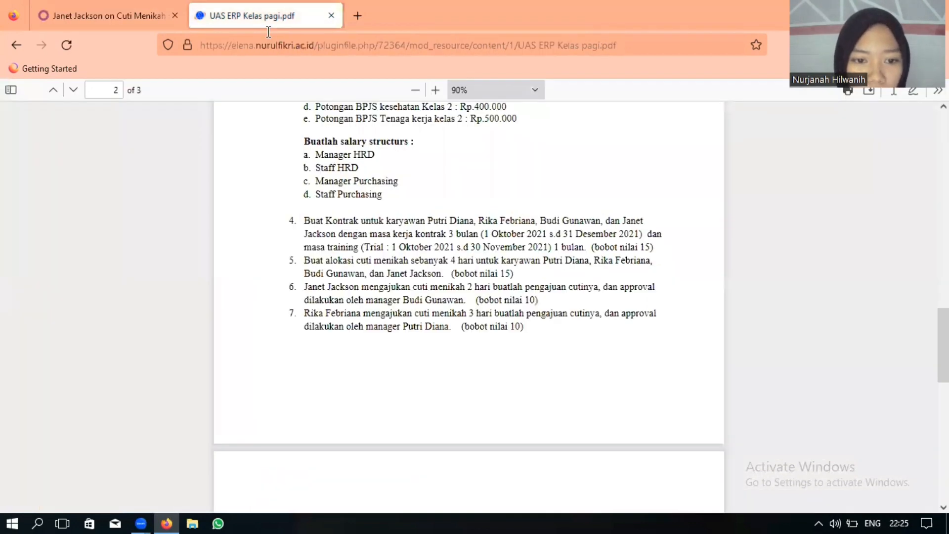
{"action": "left_click", "coordinate": [138, 21]}
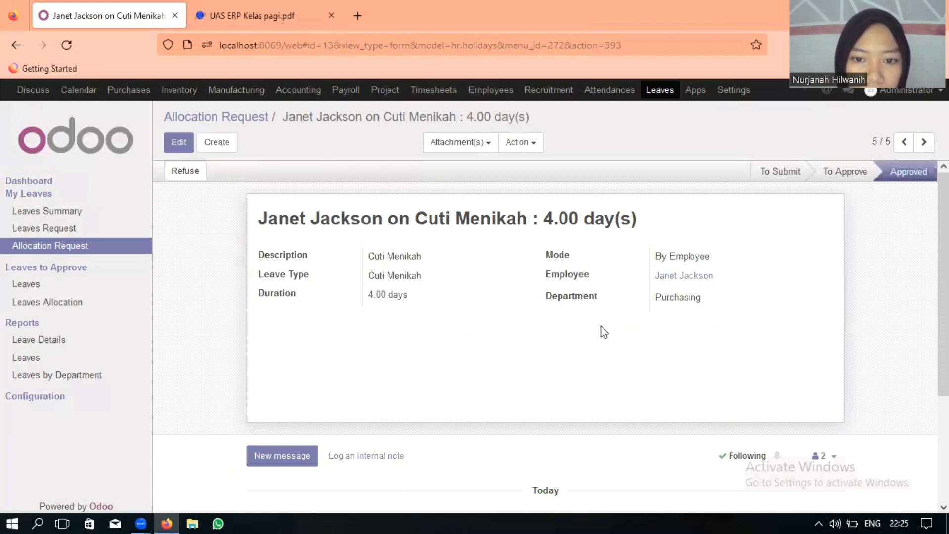
{"action": "left_click", "coordinate": [279, 30]}
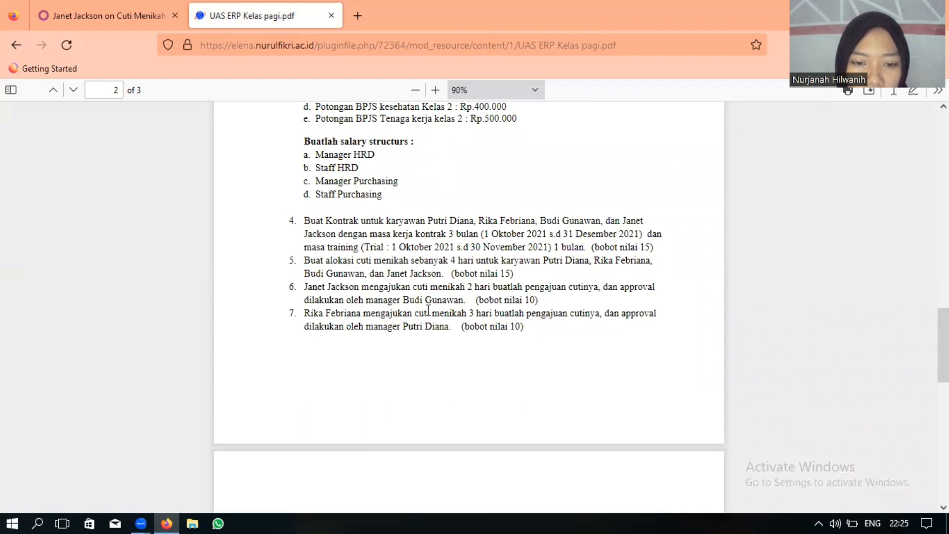
{"action": "left_click", "coordinate": [99, 15]}
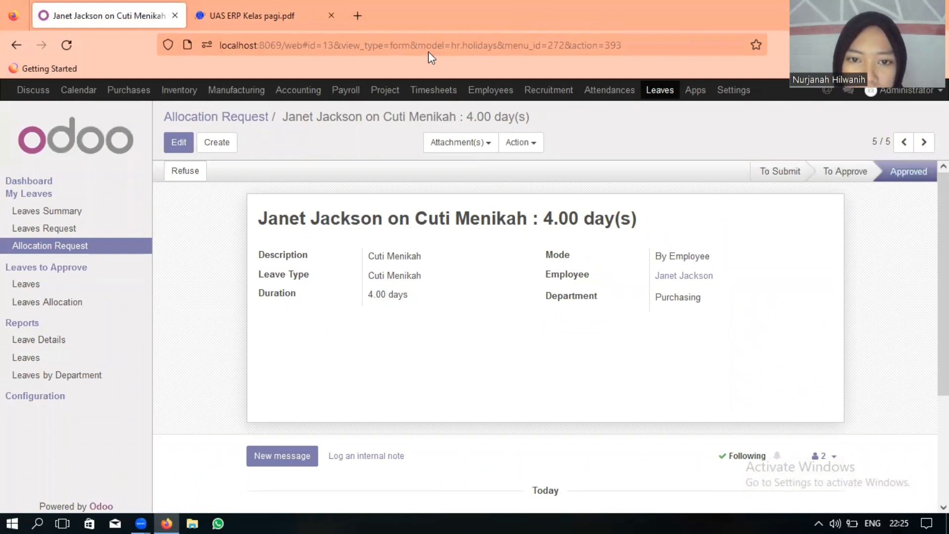
Log out and log in as the Purchasing staff employee with the saved email and password, and reread task 6 in the exam PDF
{"action": "left_click", "coordinate": [918, 91]}
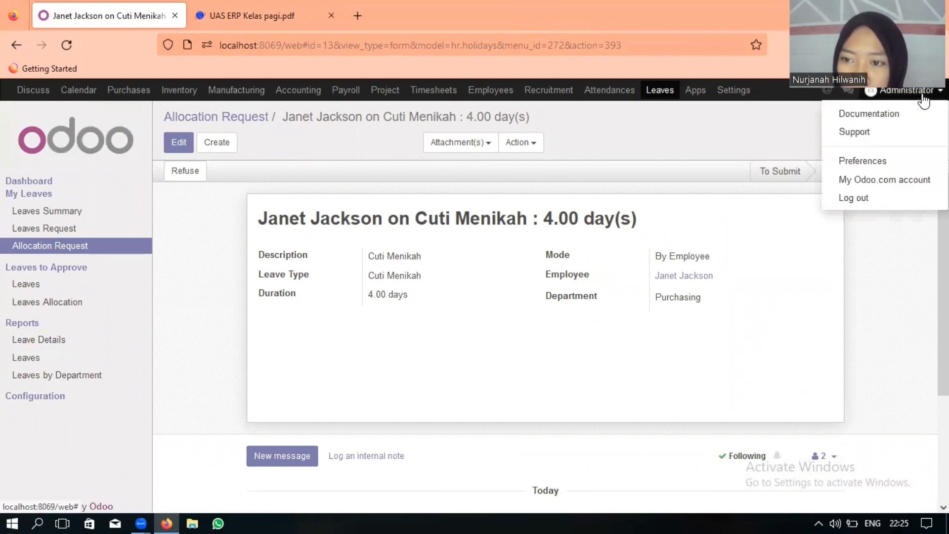
{"action": "left_click", "coordinate": [867, 202]}
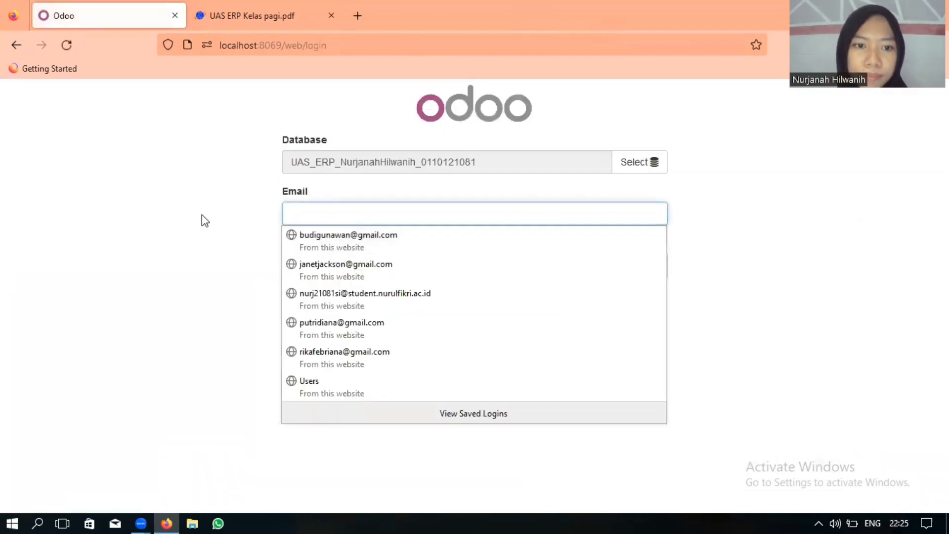
{"action": "left_click", "coordinate": [359, 260]}
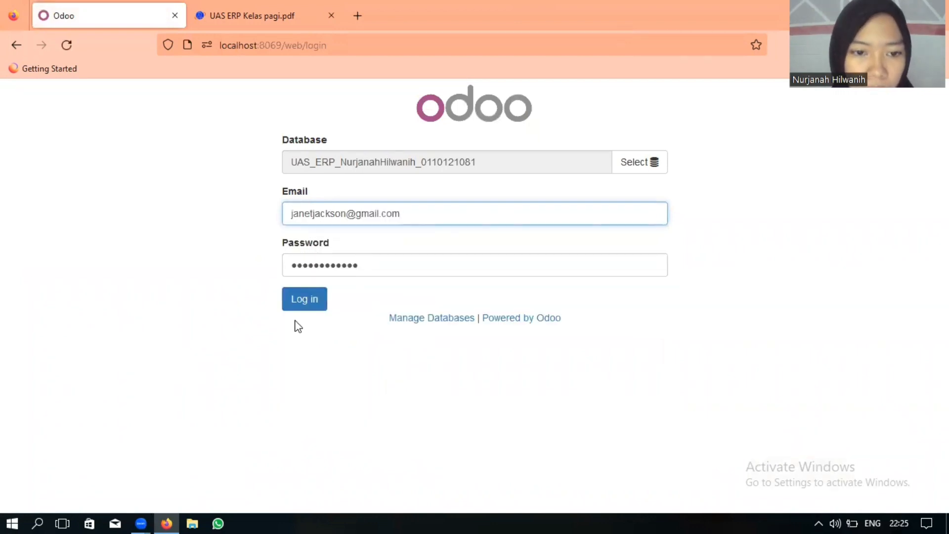
{"action": "left_click", "coordinate": [306, 298]}
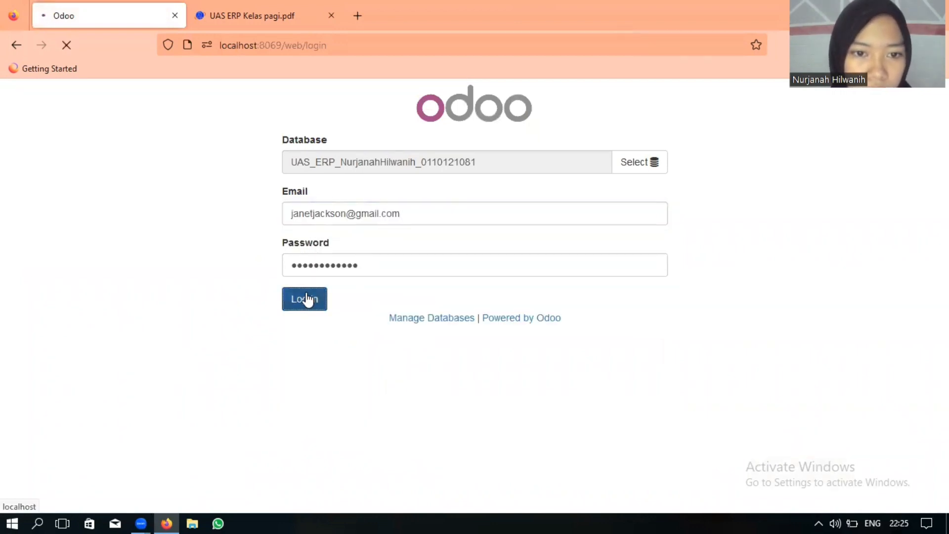
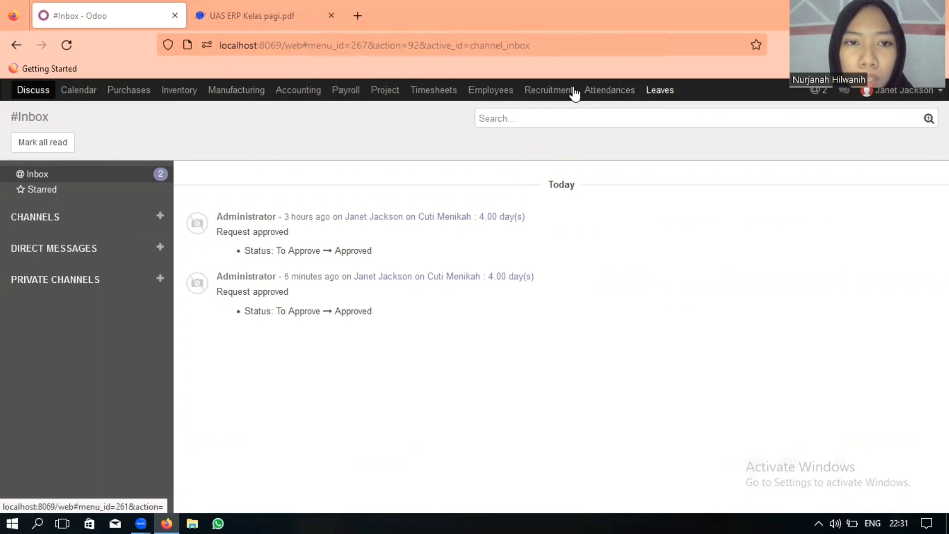
{"action": "left_click", "coordinate": [269, 21]}
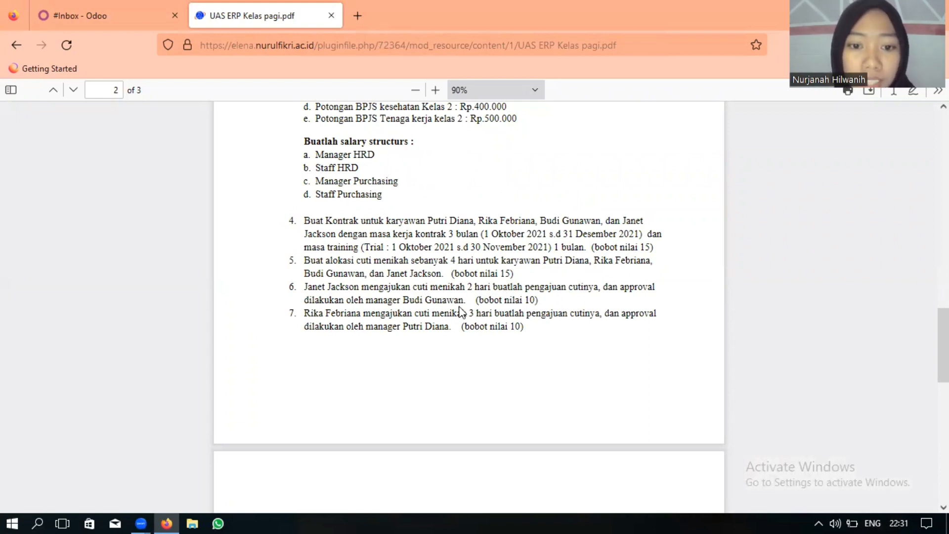
{"action": "left_click", "coordinate": [123, 23]}
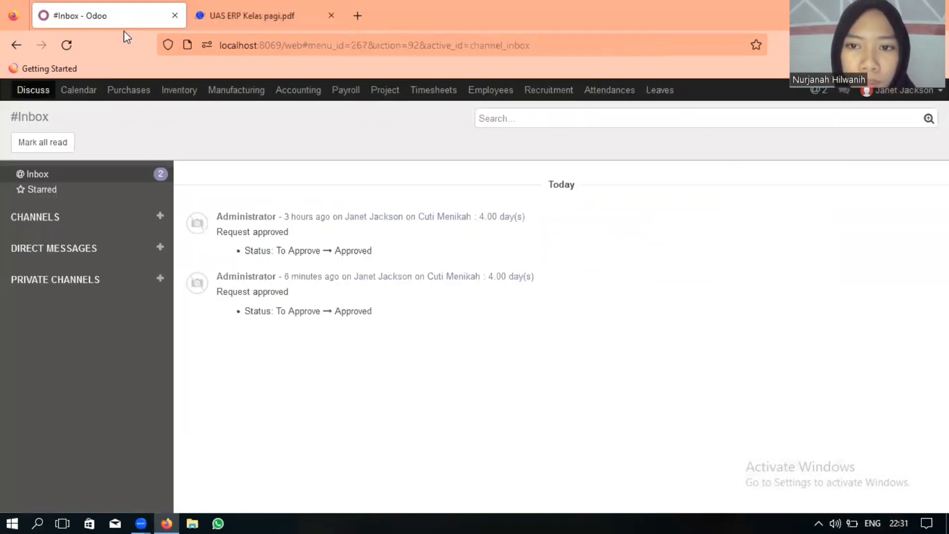
Create and save a 2-day Cuti Menikah allocation request for the Purchasing staff employee, described as Cuti Menikah, and expand the Cuti Menikah group in Leaves Summary
{"action": "left_click", "coordinate": [649, 96]}
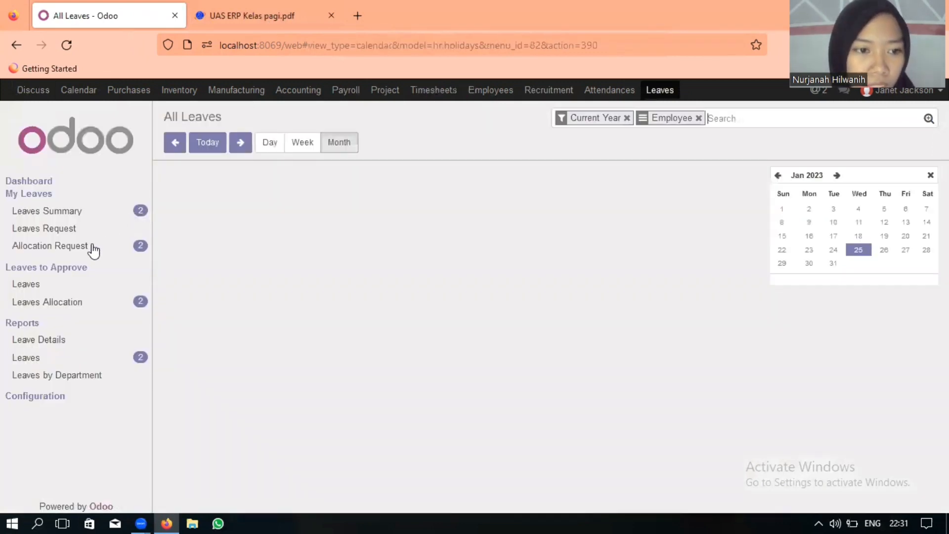
{"action": "left_click", "coordinate": [89, 247]}
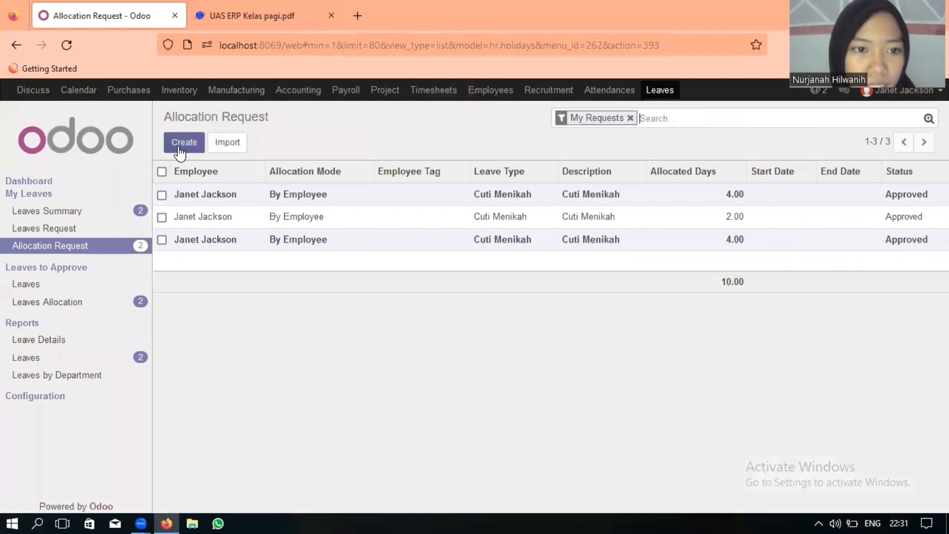
{"action": "left_click", "coordinate": [180, 148]}
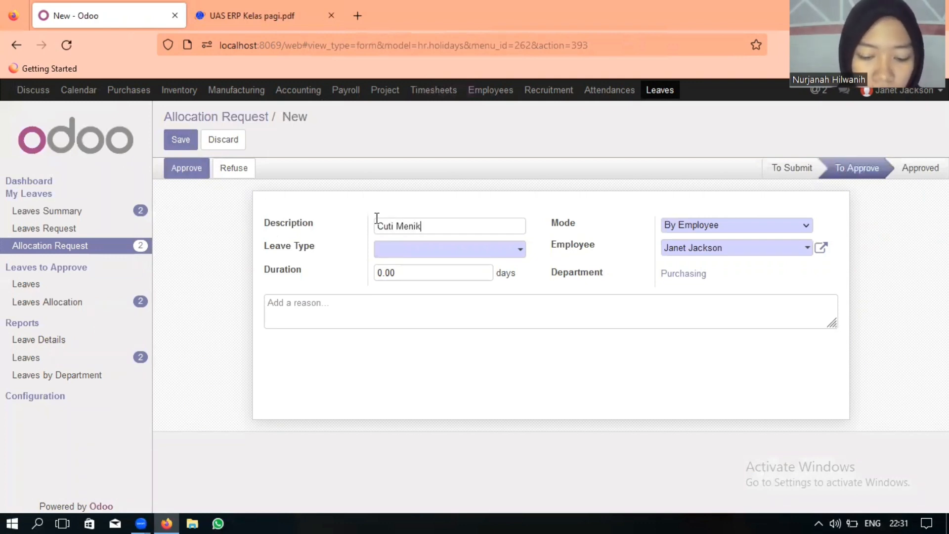
{"action": "left_click", "coordinate": [424, 245]}
{"action": "left_click", "coordinate": [426, 271]}
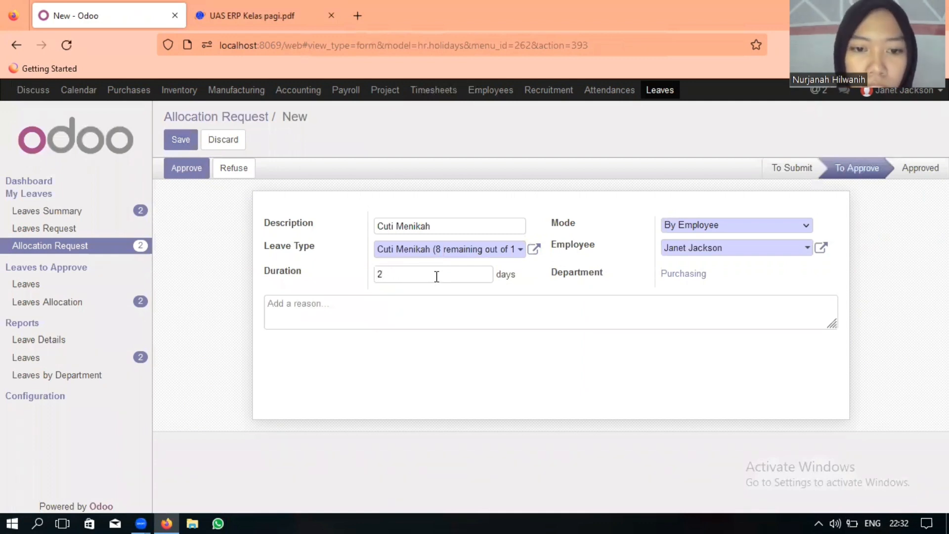
{"action": "left_click", "coordinate": [246, 24]}
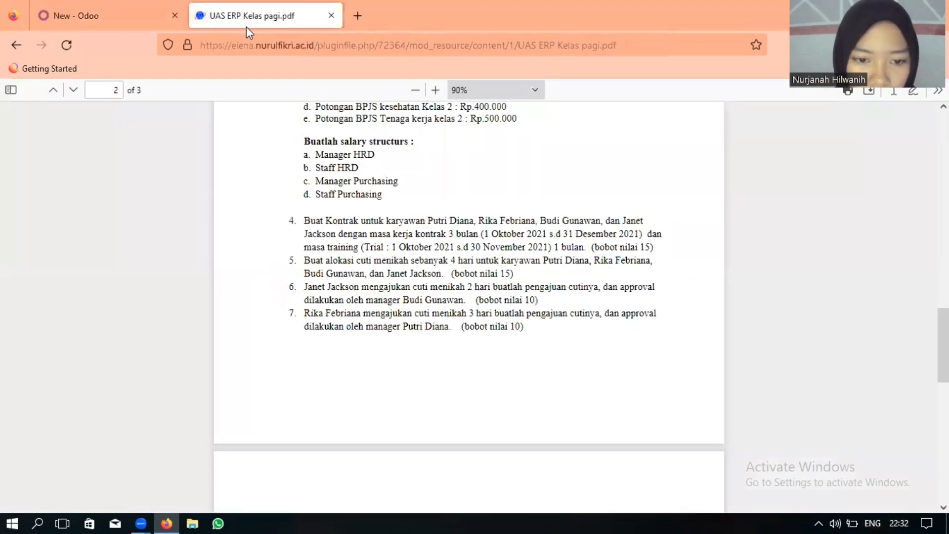
{"action": "left_click", "coordinate": [84, 13]}
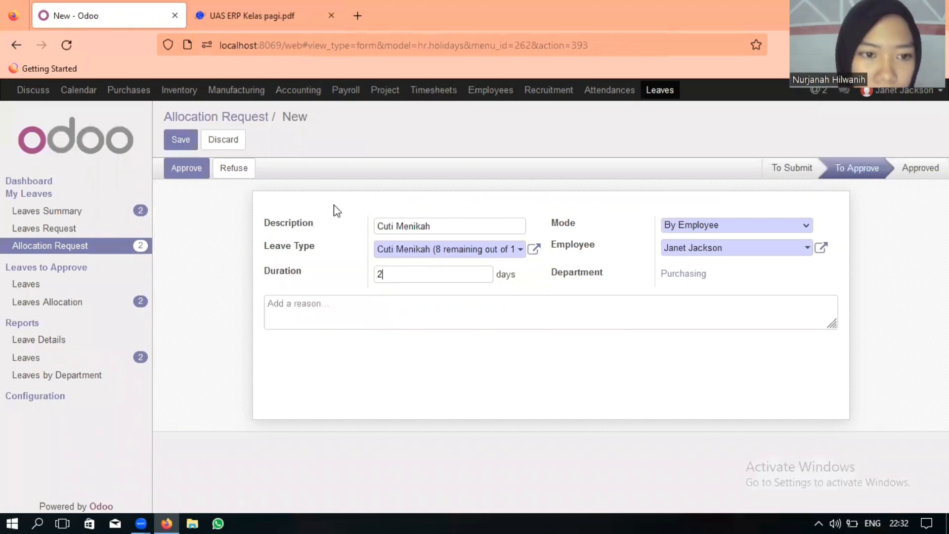
{"action": "left_click", "coordinate": [182, 140]}
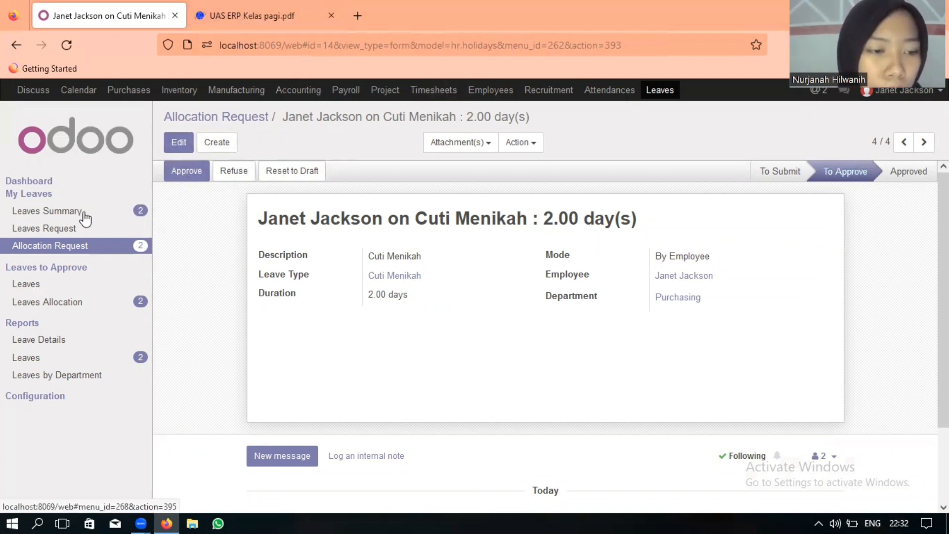
{"action": "left_click", "coordinate": [49, 211]}
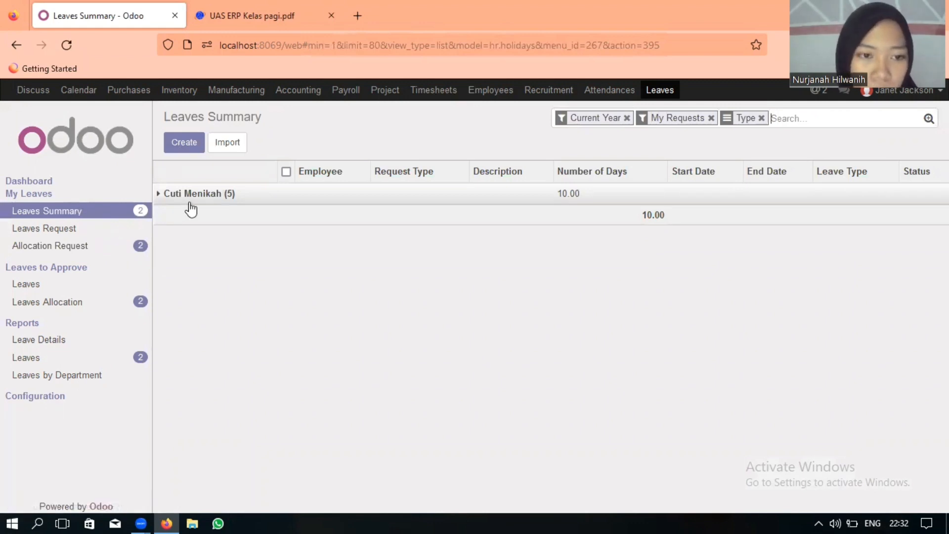
{"action": "left_click", "coordinate": [204, 194]}
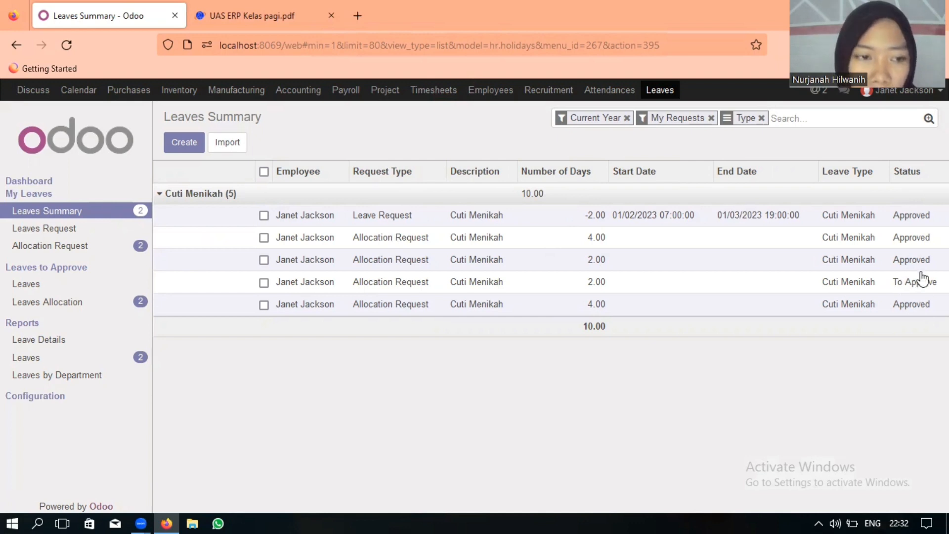
Create and save a leave request described as Cuti Menikah, of type Cuti Menikah, from 01/09/2023 07:00:00 to 01/10/2023 19:00:00
{"action": "left_click", "coordinate": [72, 230]}
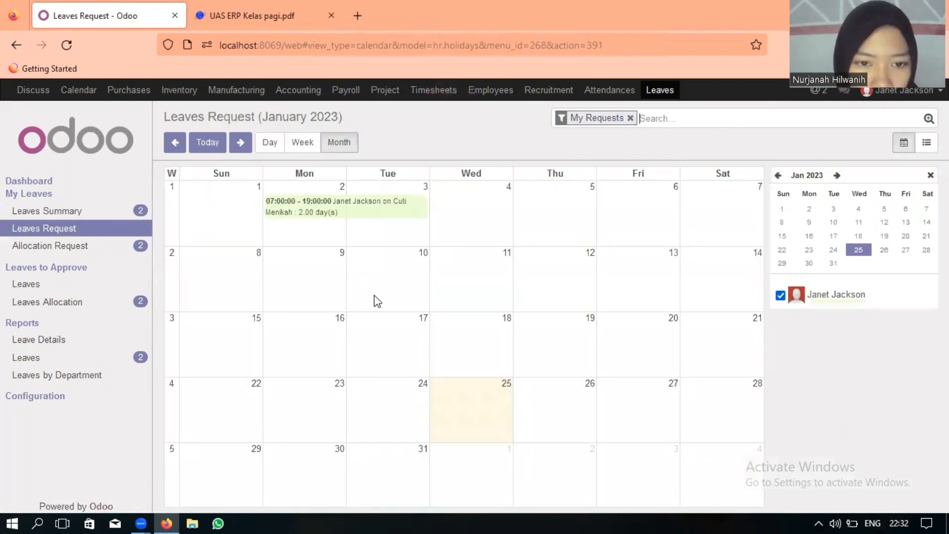
{"action": "left_click", "coordinate": [322, 281]}
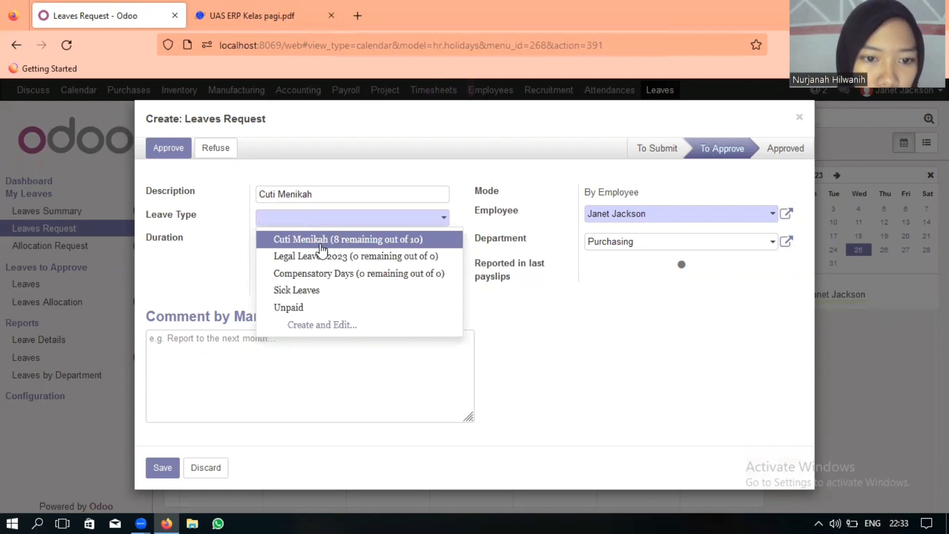
{"action": "left_click", "coordinate": [321, 240]}
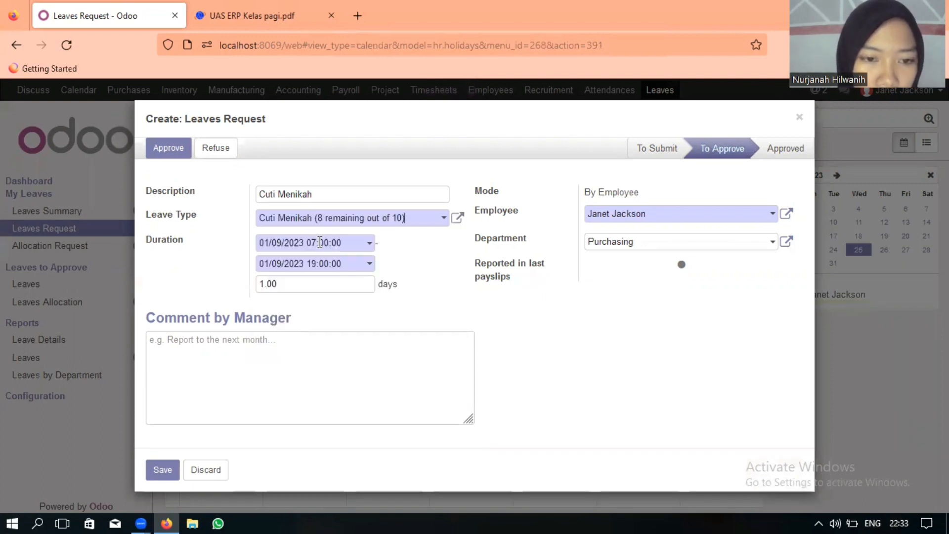
{"action": "left_click", "coordinate": [350, 247]}
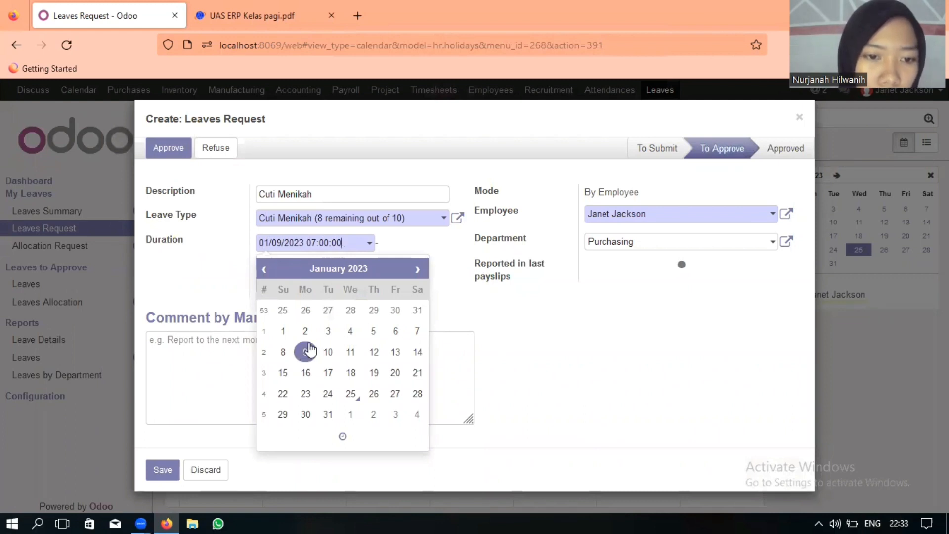
{"action": "left_click", "coordinate": [395, 246]}
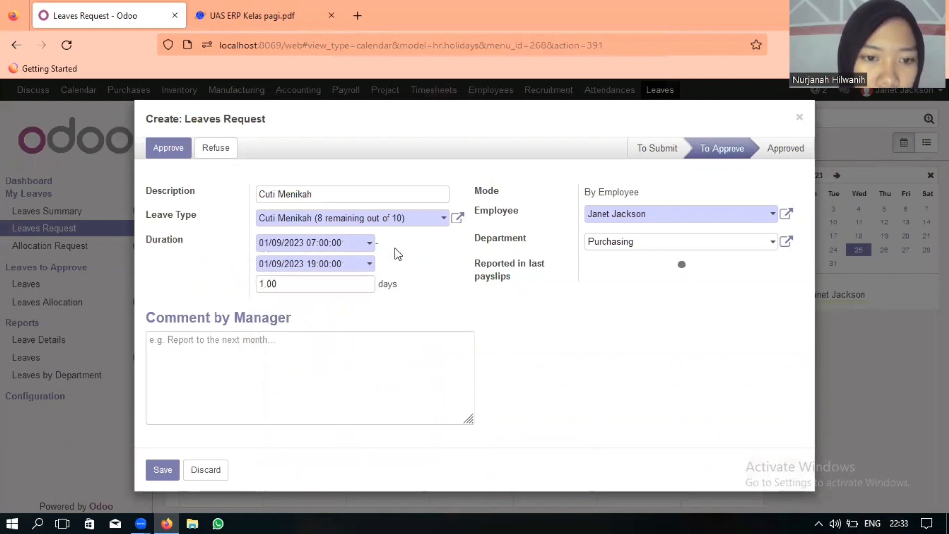
{"action": "left_click", "coordinate": [355, 268]}
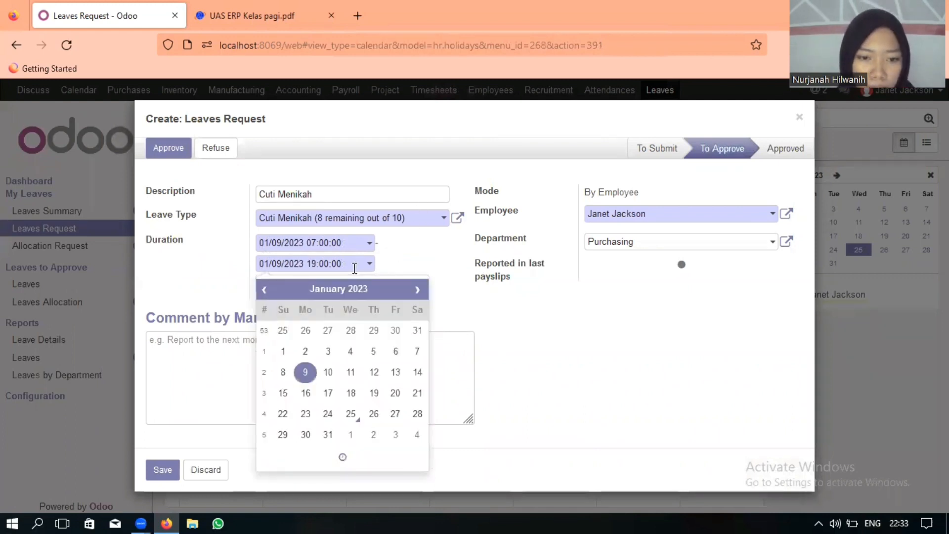
{"action": "left_click", "coordinate": [335, 374]}
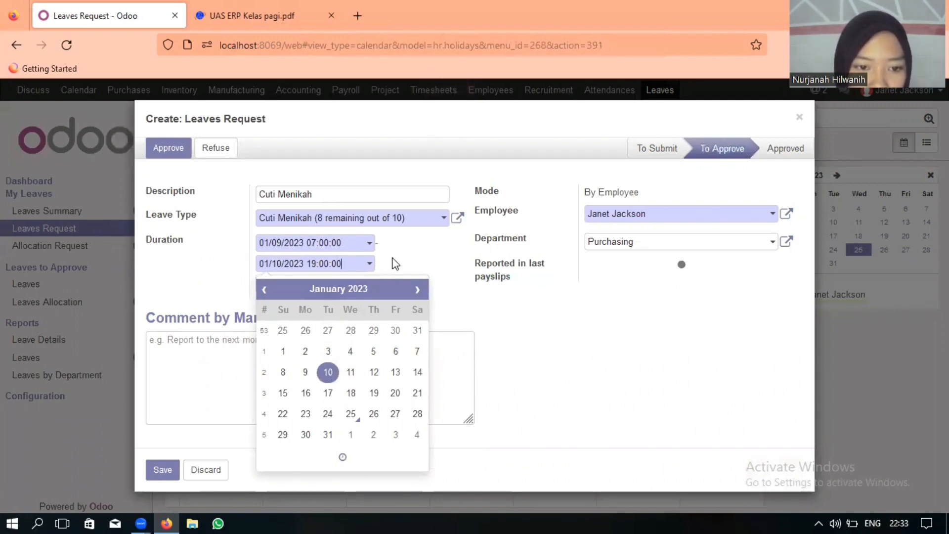
{"action": "left_click", "coordinate": [406, 252]}
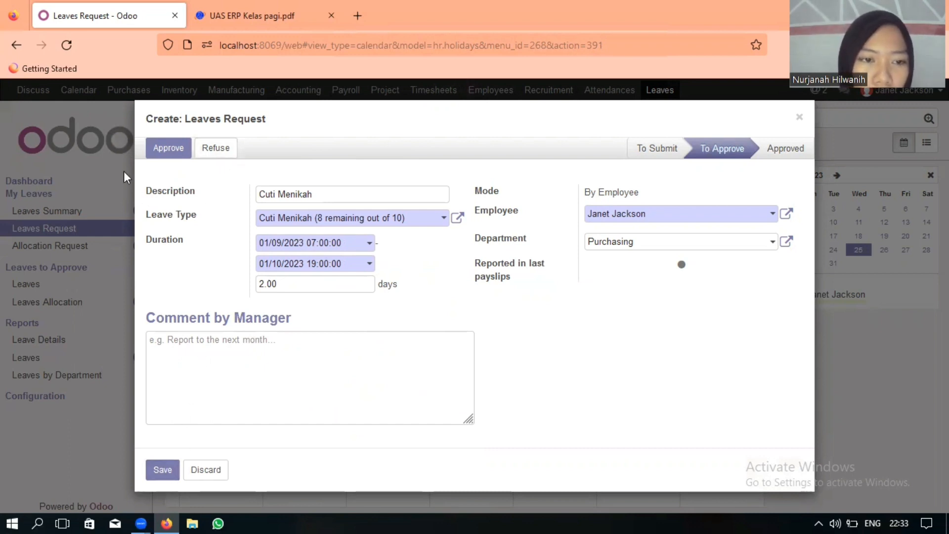
{"action": "left_click", "coordinate": [158, 474]}
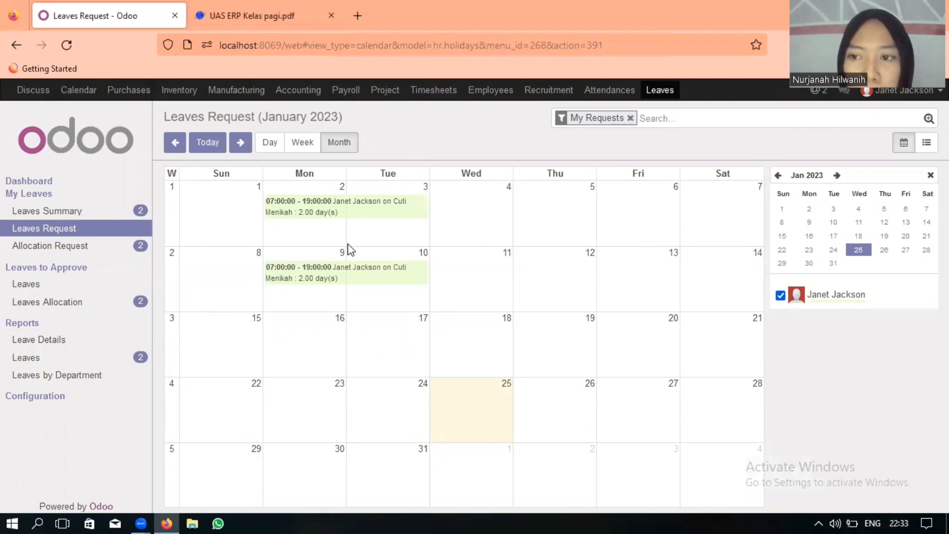
Log out and log in as the Purchasing manager with the saved email and password
{"action": "left_click", "coordinate": [904, 90]}
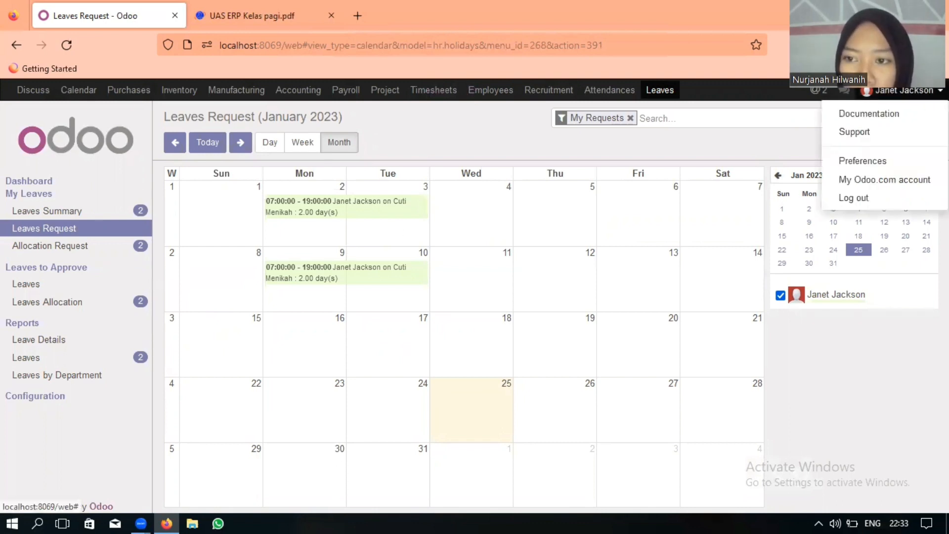
{"action": "left_click", "coordinate": [857, 200]}
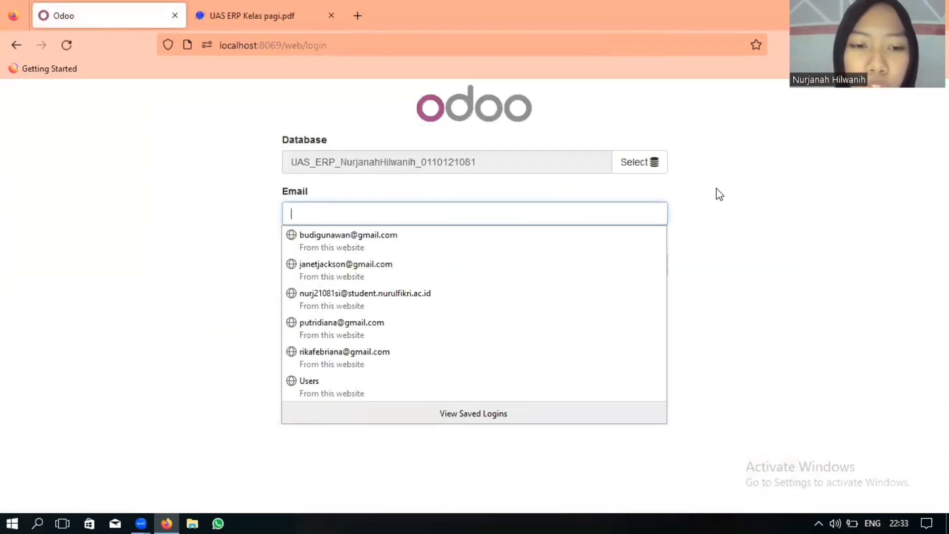
{"action": "left_click", "coordinate": [378, 236]}
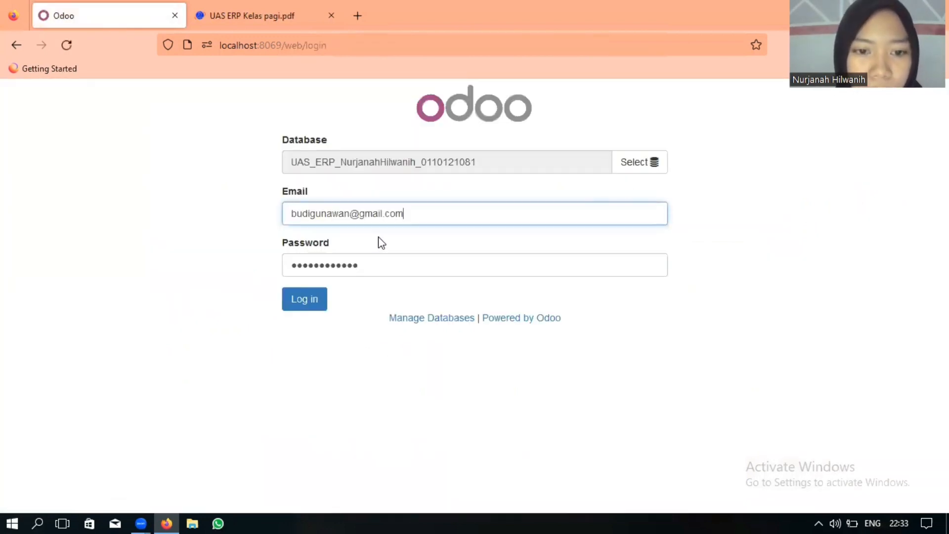
{"action": "left_click", "coordinate": [316, 300]}
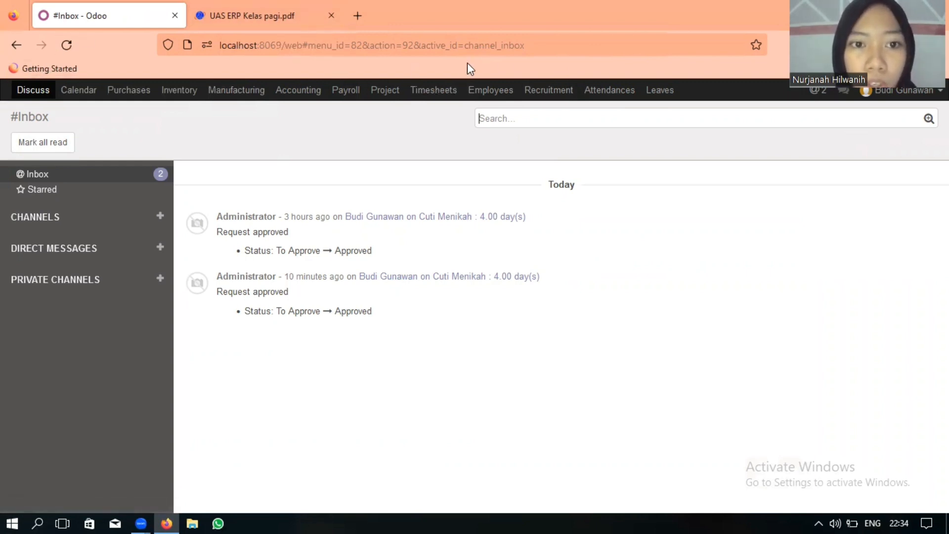
Approve the Purchasing staff employee's Cuti Menikah leave request starting 01/09/2023, and reread task 7 in the exam PDF
{"action": "left_click", "coordinate": [660, 91]}
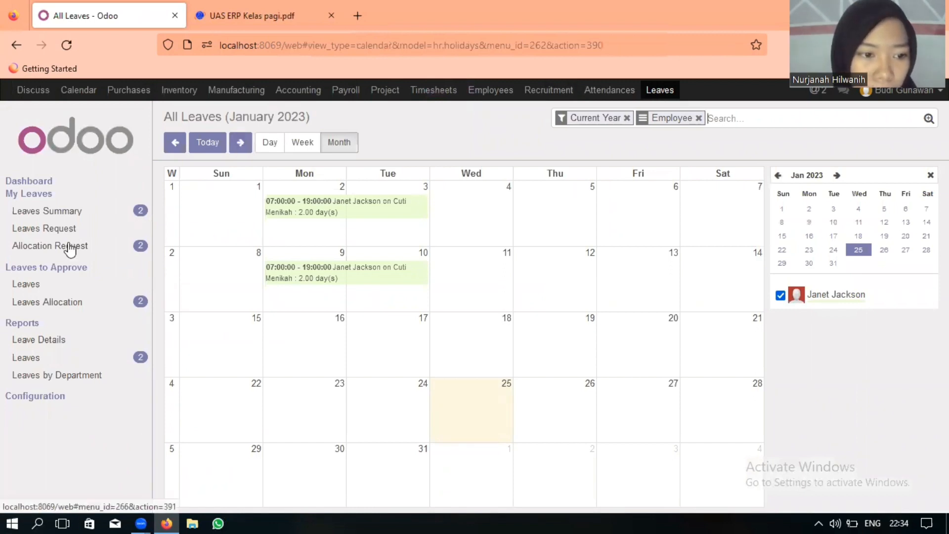
{"action": "left_click", "coordinate": [58, 346]}
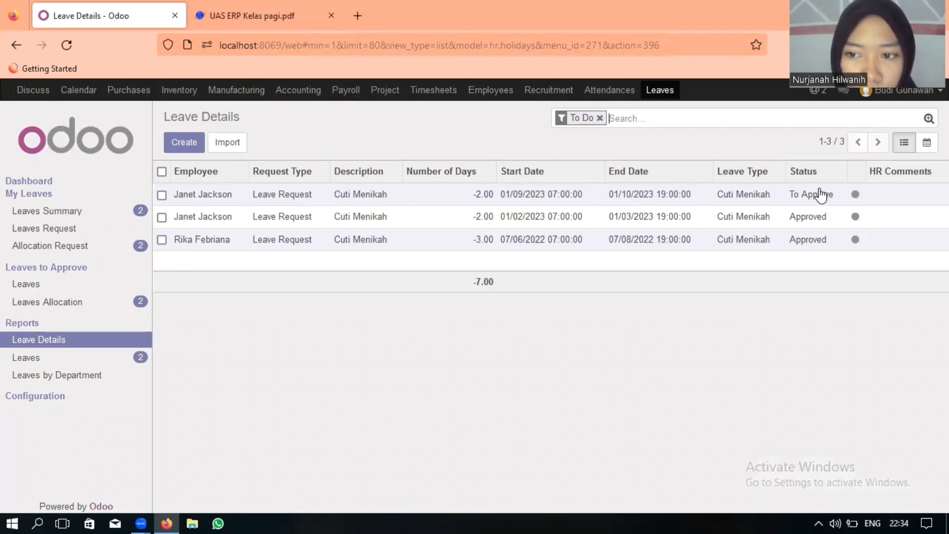
{"action": "left_click", "coordinate": [212, 194]}
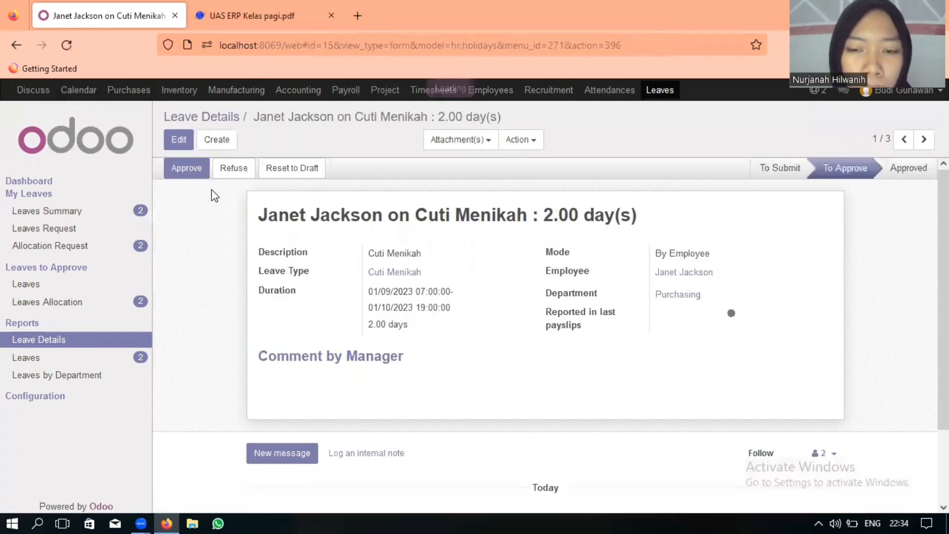
{"action": "left_click", "coordinate": [190, 170]}
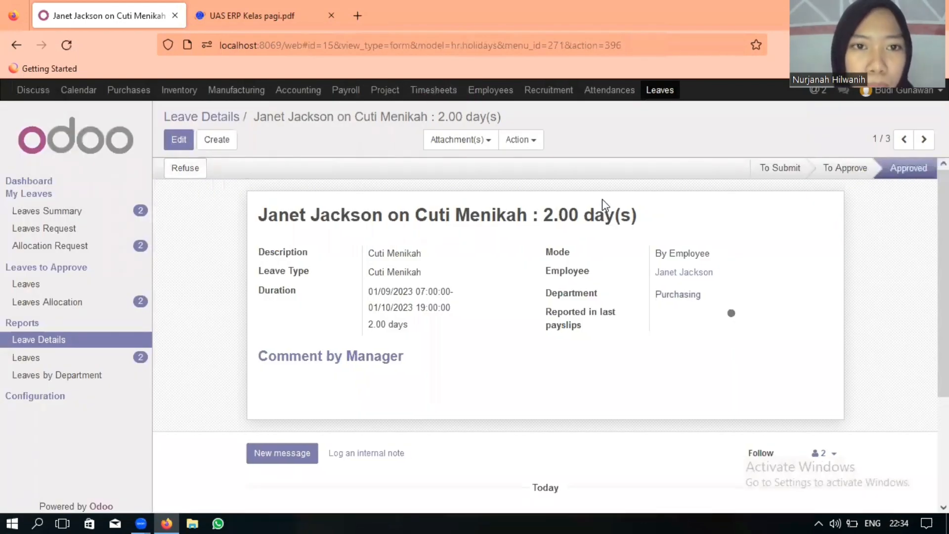
{"action": "left_click", "coordinate": [236, 19]}
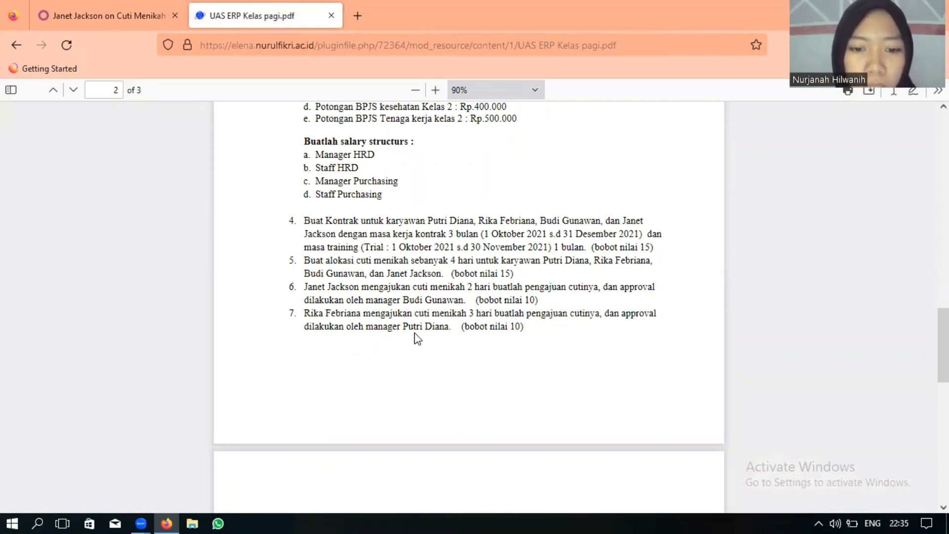
{"action": "left_click", "coordinate": [140, 7]}
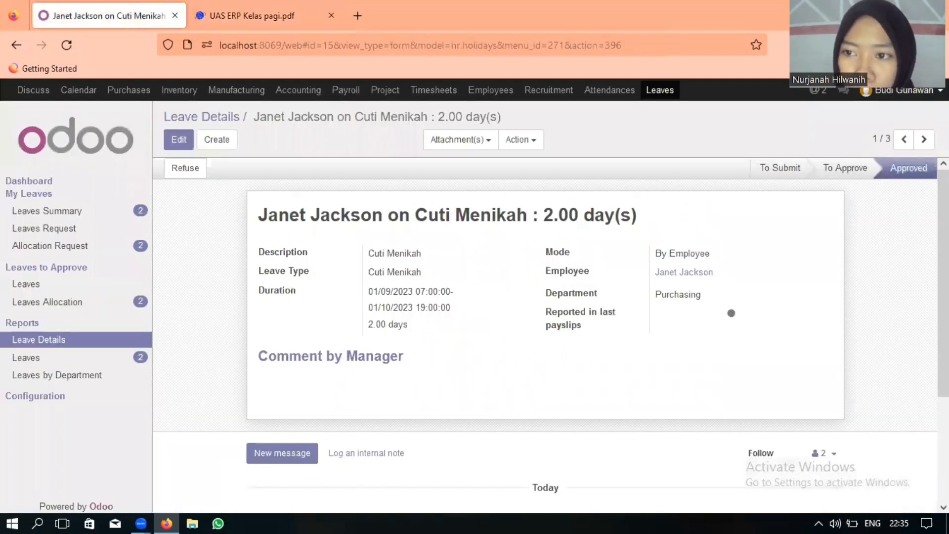
Log out and log in as the HRD staff employee with the saved email and password
{"action": "left_click", "coordinate": [903, 90]}
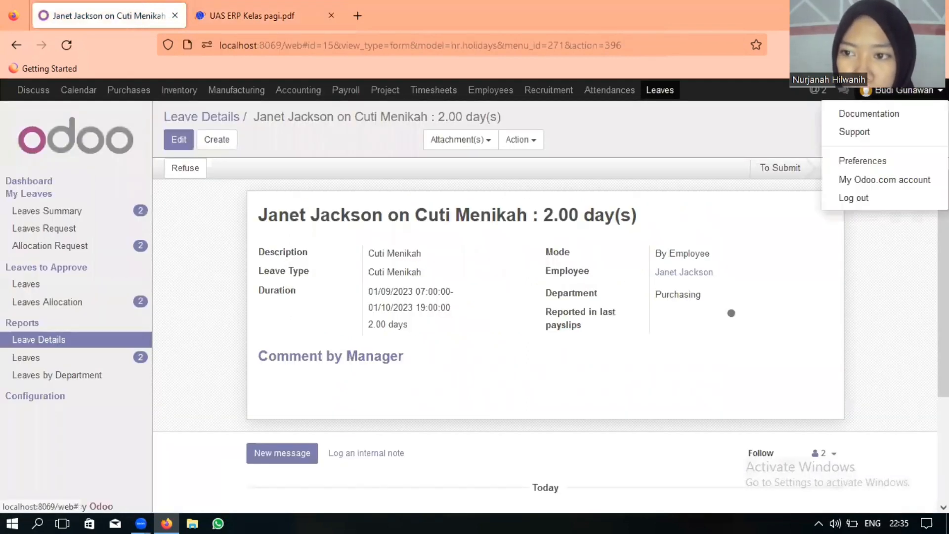
{"action": "left_click", "coordinate": [864, 199]}
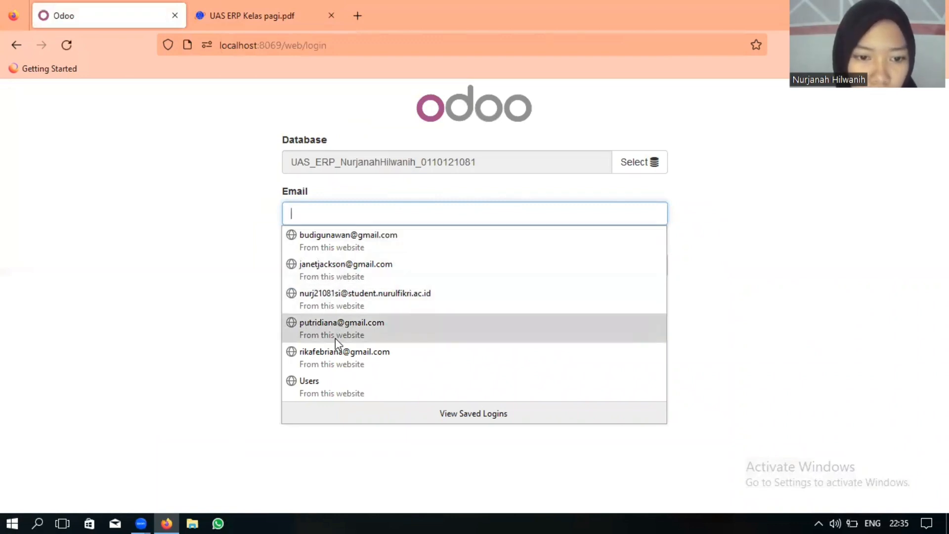
{"action": "left_click", "coordinate": [336, 355]}
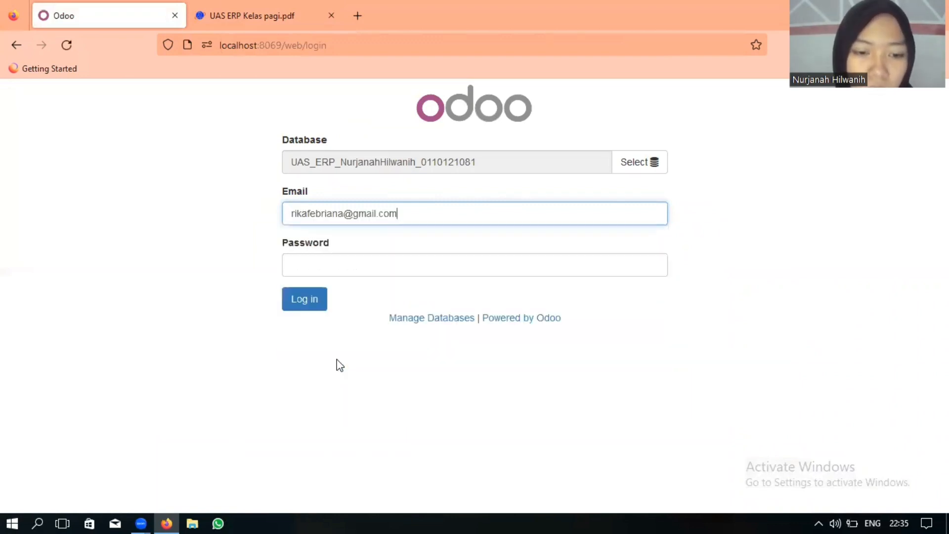
{"action": "left_click", "coordinate": [313, 301]}
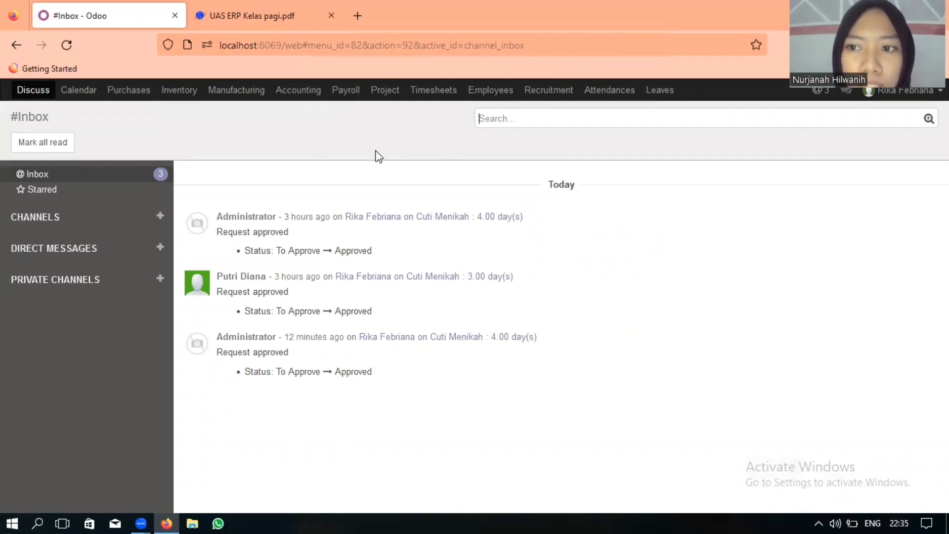
Review the HRD staff employee's 3-day Cuti Menikah allocation request, and expand the Cuti Menikah group in Leaves Summary
{"action": "left_click", "coordinate": [659, 90]}
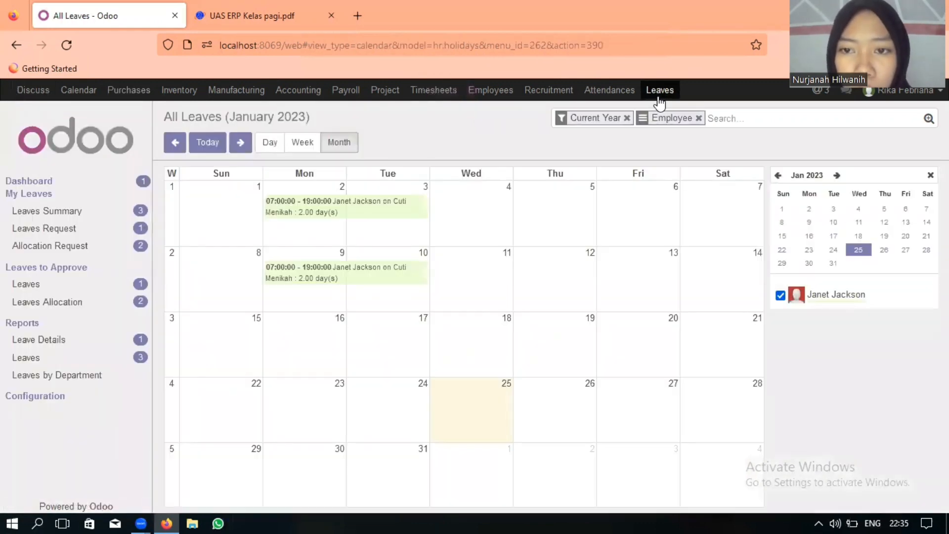
{"action": "left_click", "coordinate": [56, 247]}
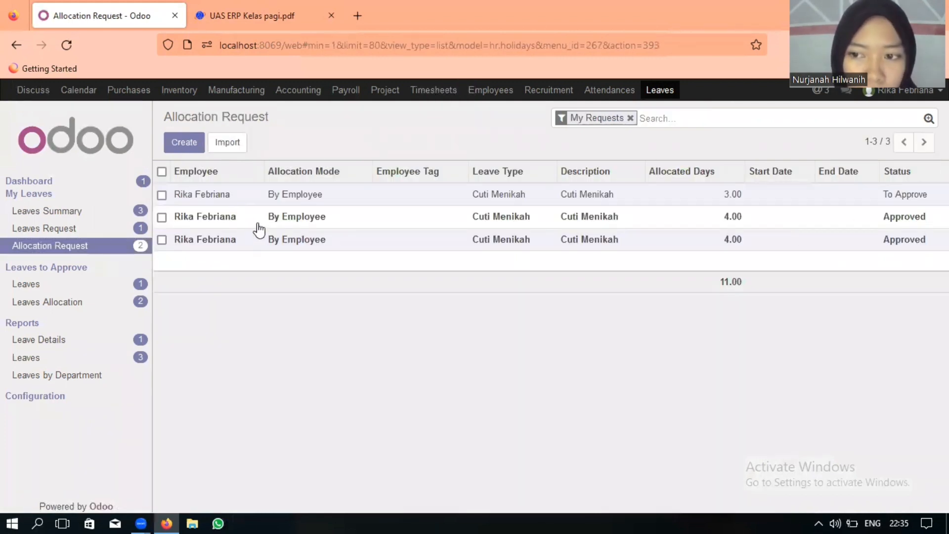
{"action": "left_click", "coordinate": [203, 194]}
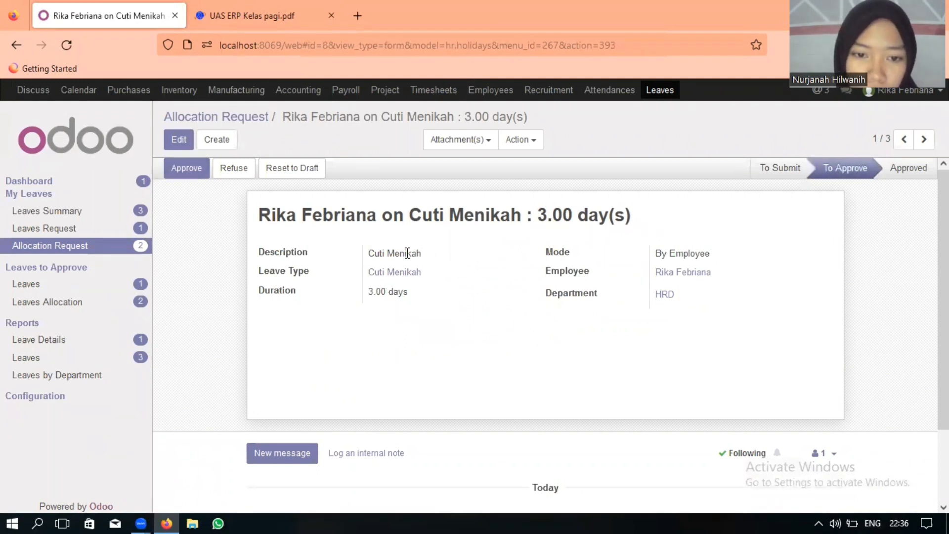
{"action": "scroll", "coordinate": [413, 258], "scroll_direction": "down", "scroll_amount": 1}
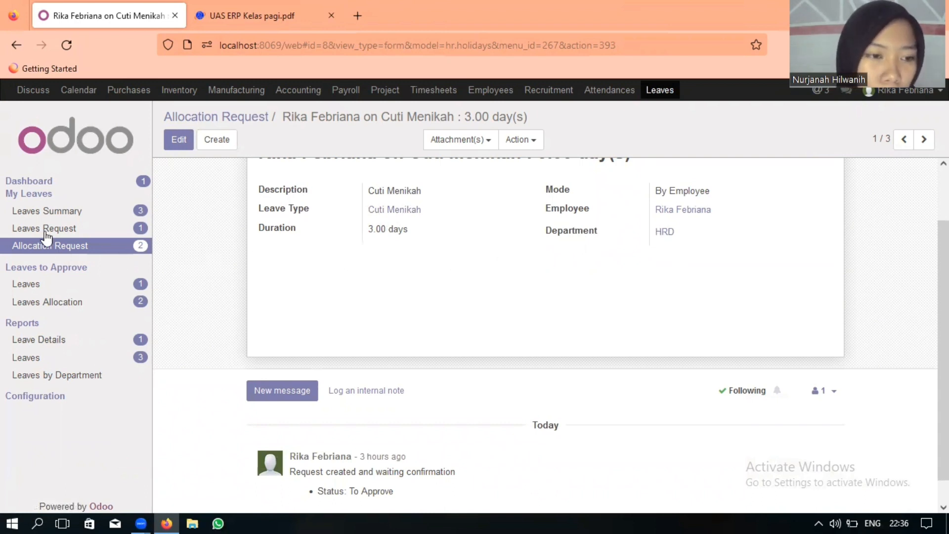
{"action": "left_click", "coordinate": [57, 213]}
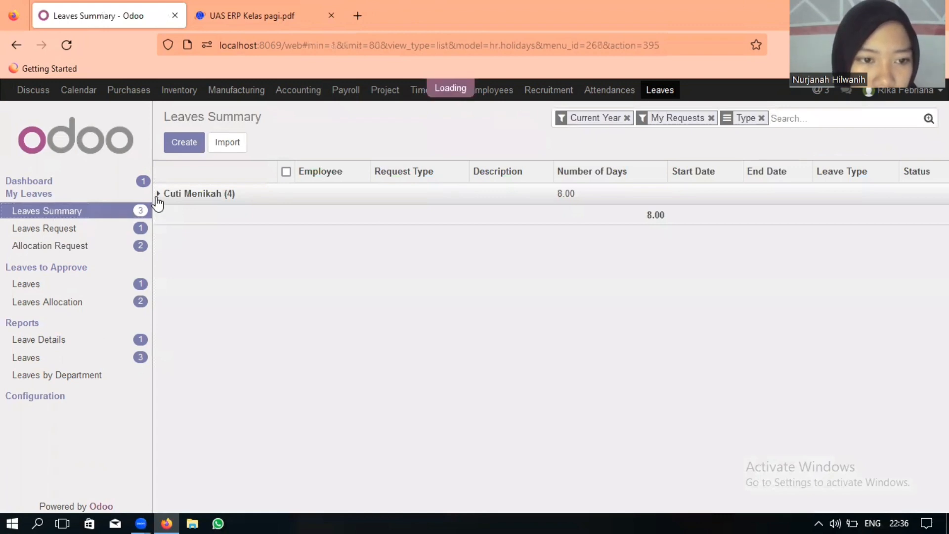
{"action": "left_click", "coordinate": [159, 197]}
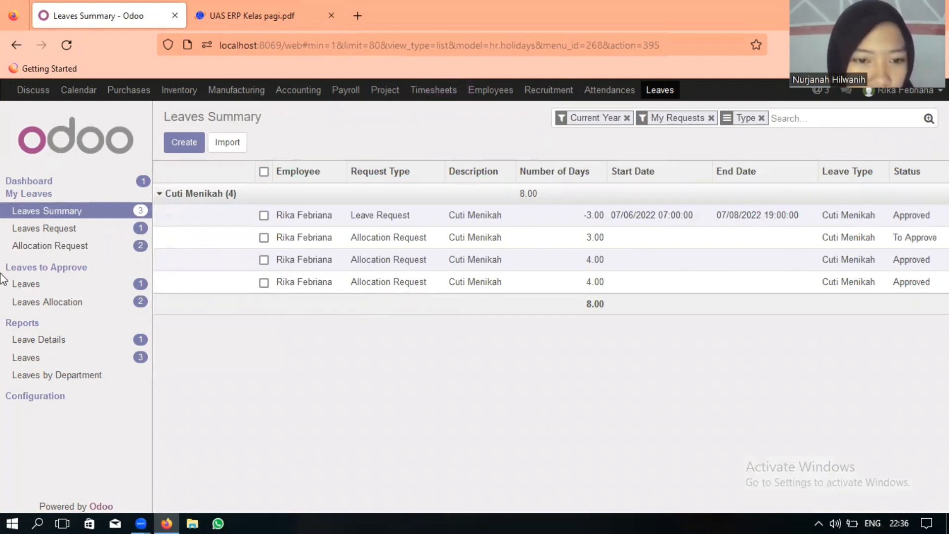
Save a Cuti Menikah leave request described as Cuti Menikah, from 01/16/2023 07:00:00 to 01/18/2023 19:00:00, and expand its group in Leaves Summary
{"action": "left_click", "coordinate": [60, 231]}
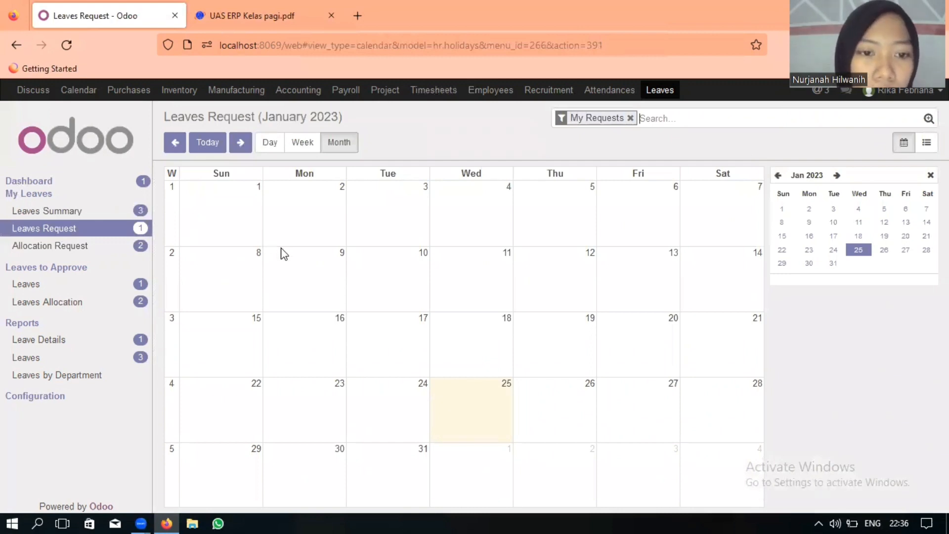
{"action": "left_click", "coordinate": [313, 340]}
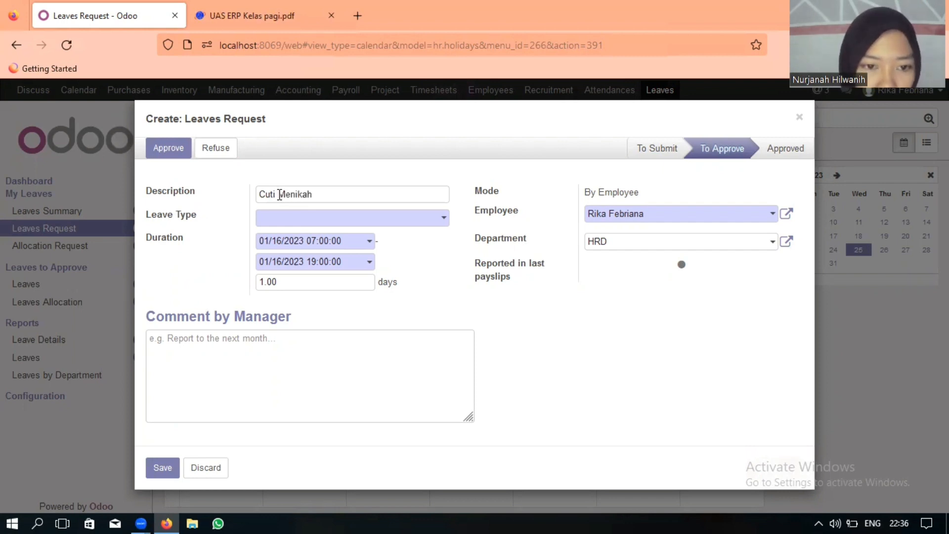
{"action": "left_click", "coordinate": [285, 223]}
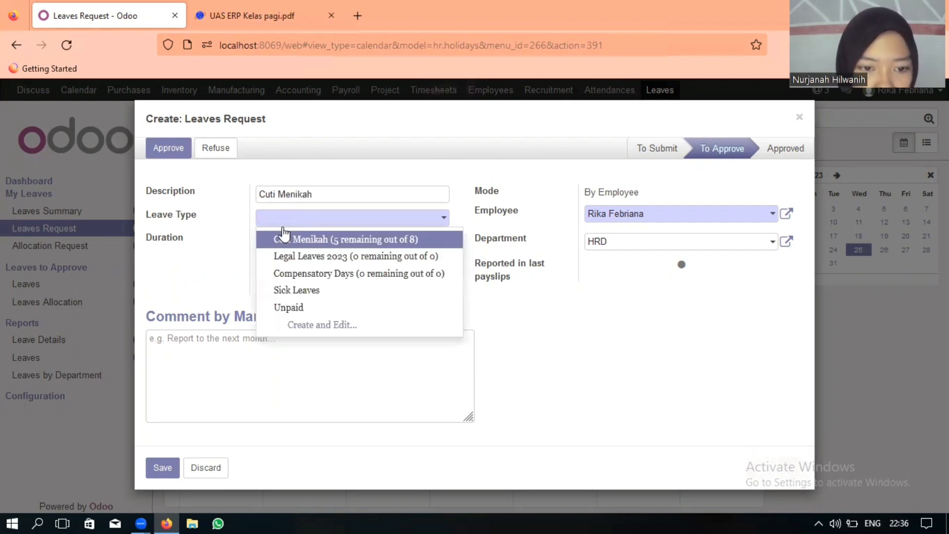
{"action": "left_click", "coordinate": [336, 239]}
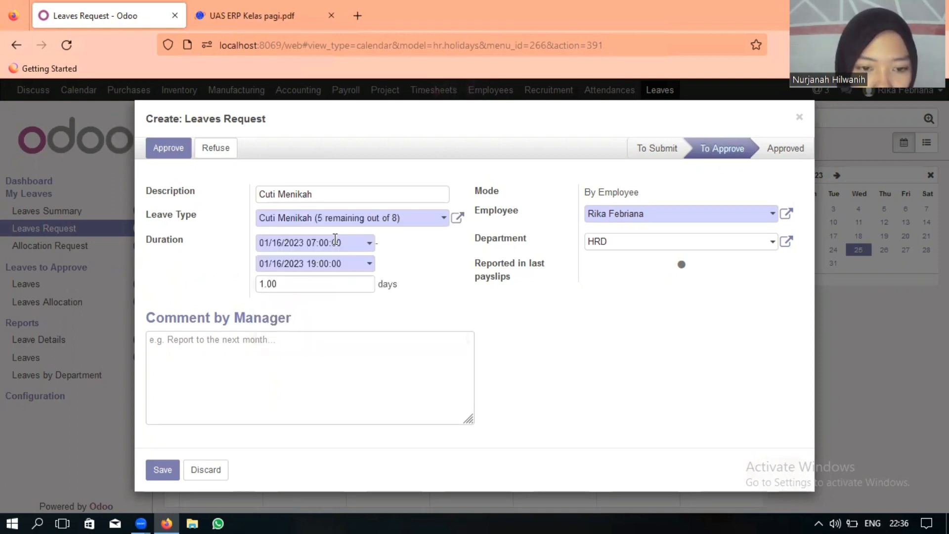
{"action": "left_click", "coordinate": [332, 244]}
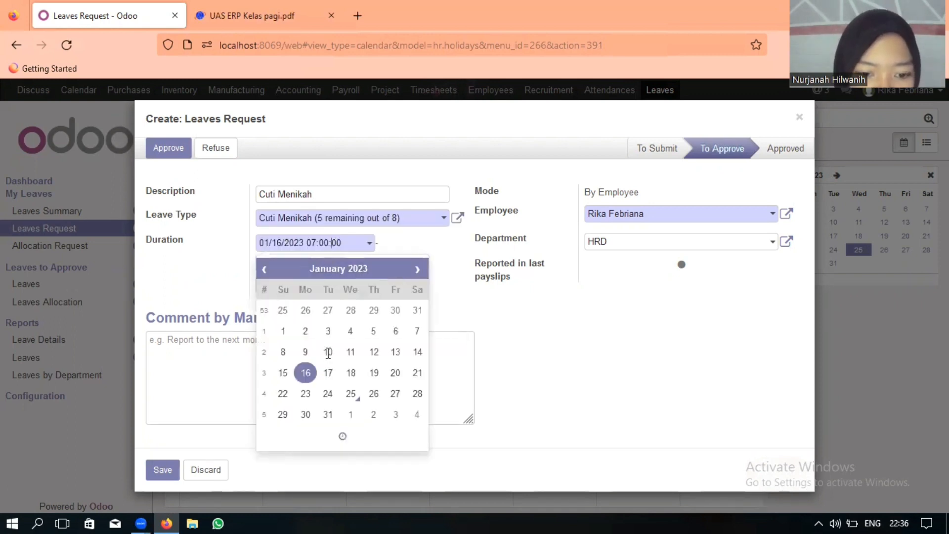
{"action": "left_click", "coordinate": [380, 232]}
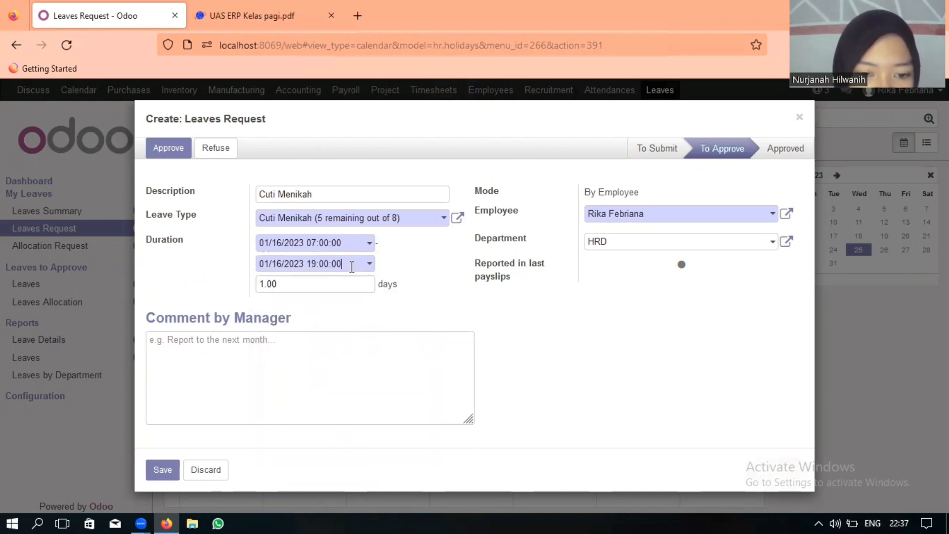
{"action": "left_click", "coordinate": [351, 264]}
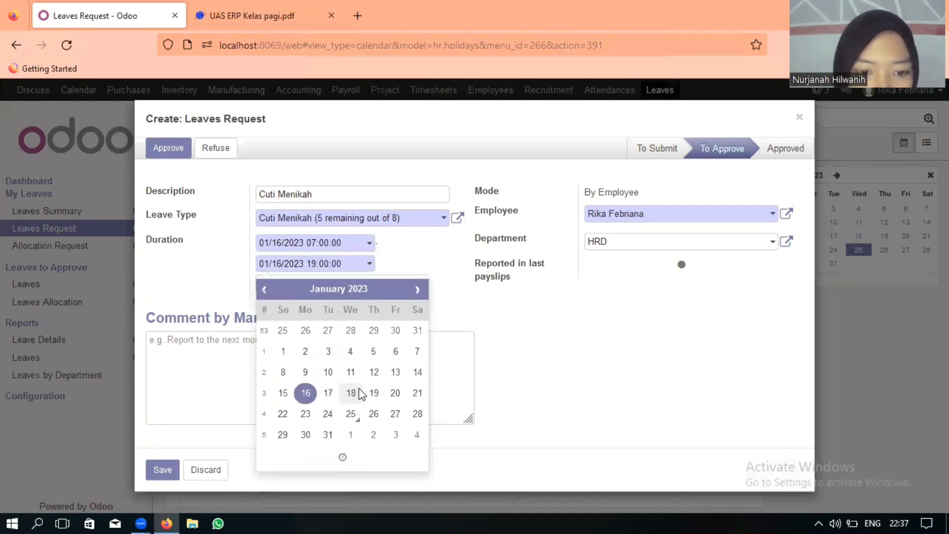
{"action": "left_click", "coordinate": [360, 393]}
{"action": "left_click", "coordinate": [422, 263]}
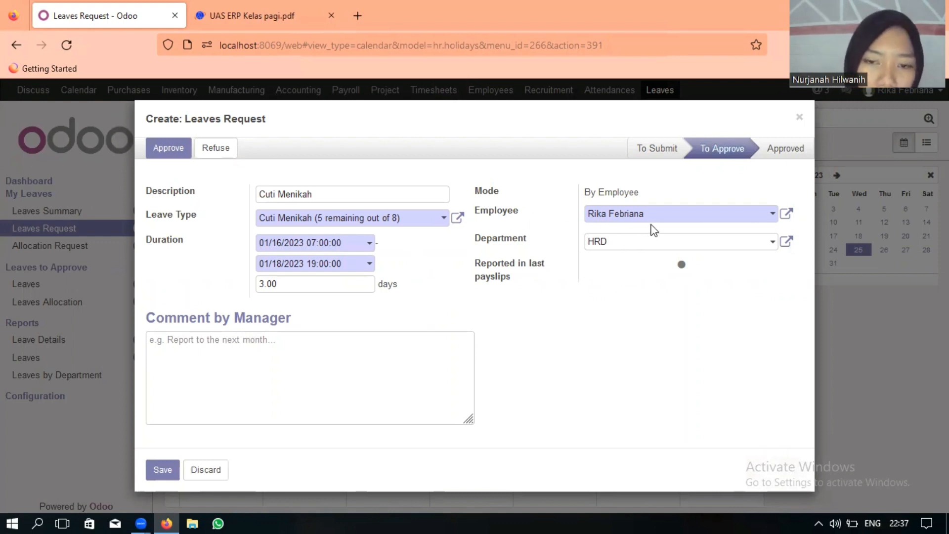
{"action": "left_click", "coordinate": [158, 472]}
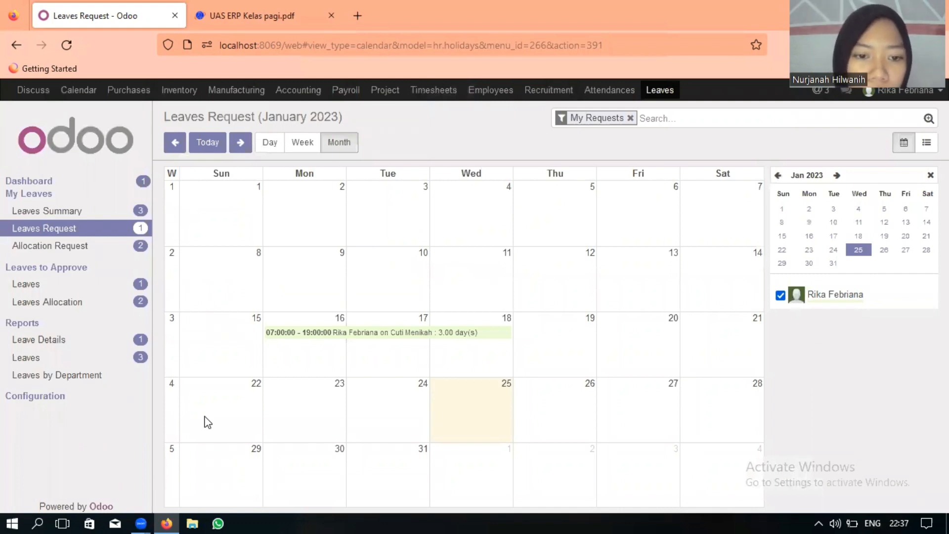
{"action": "left_click", "coordinate": [80, 216]}
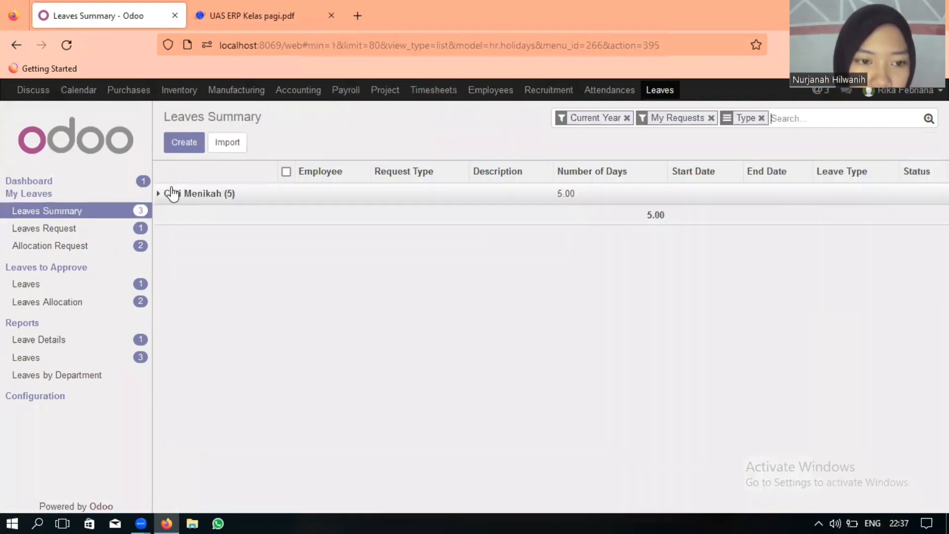
{"action": "left_click", "coordinate": [167, 196]}
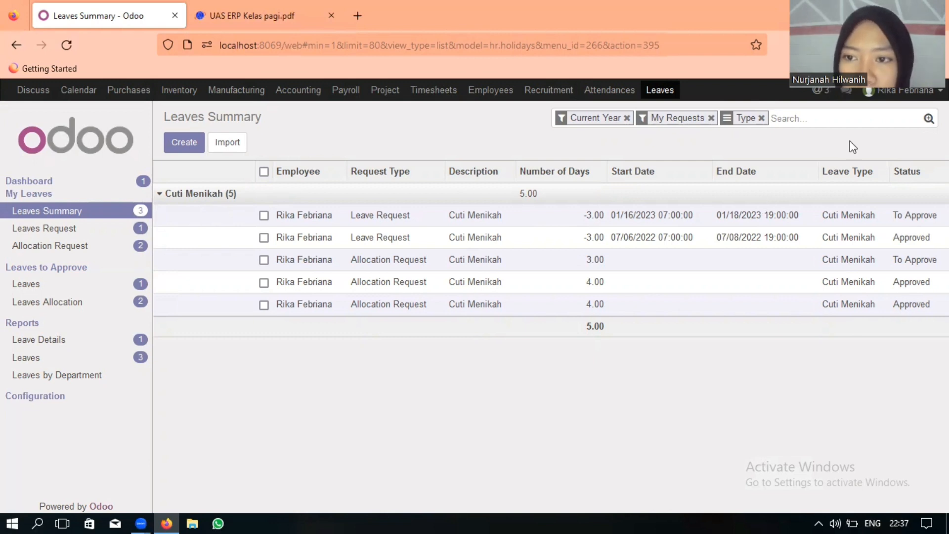
Log out and log in as the HRD manager with the saved email and password
{"action": "left_click", "coordinate": [909, 99]}
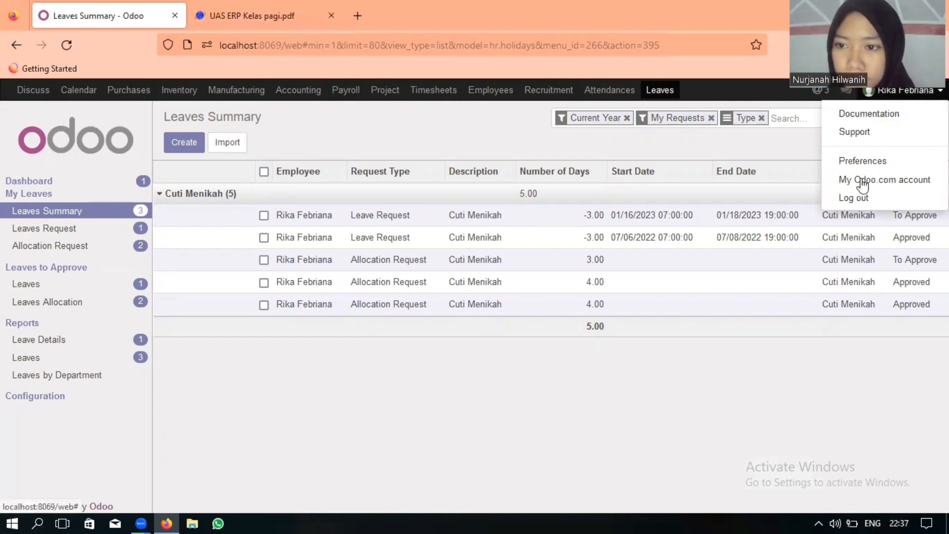
{"action": "left_click", "coordinate": [856, 197]}
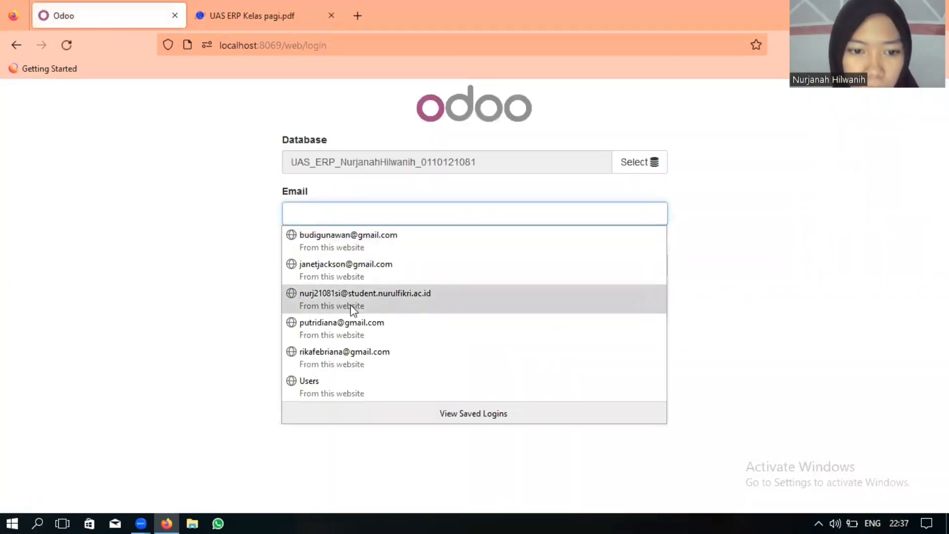
{"action": "left_click", "coordinate": [350, 322]}
{"action": "left_click", "coordinate": [308, 298]}
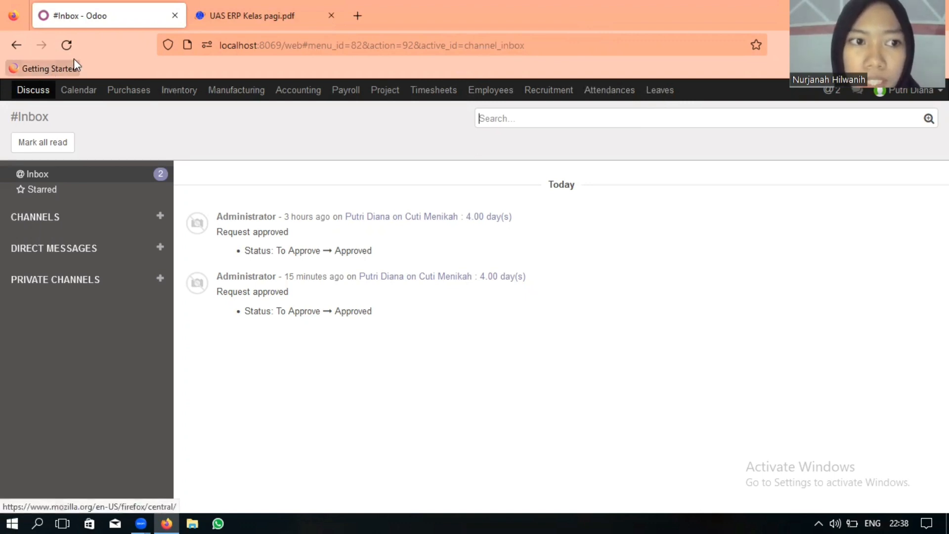
Reread task 7 in the exam PDF and approve the HRD staff employee's Cuti Menikah leave request starting 01/16/2023
{"action": "left_click", "coordinate": [673, 96]}
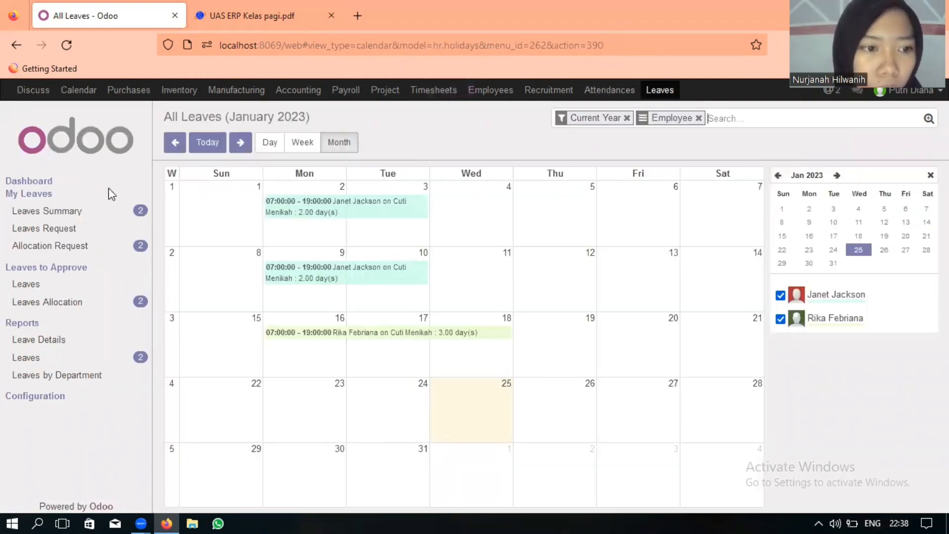
{"action": "left_click", "coordinate": [54, 341]}
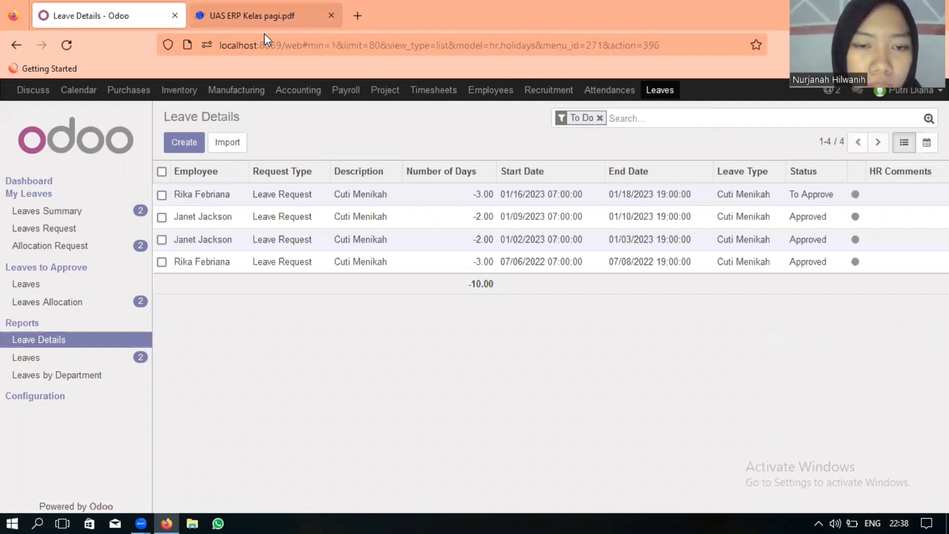
{"action": "left_click", "coordinate": [279, 24]}
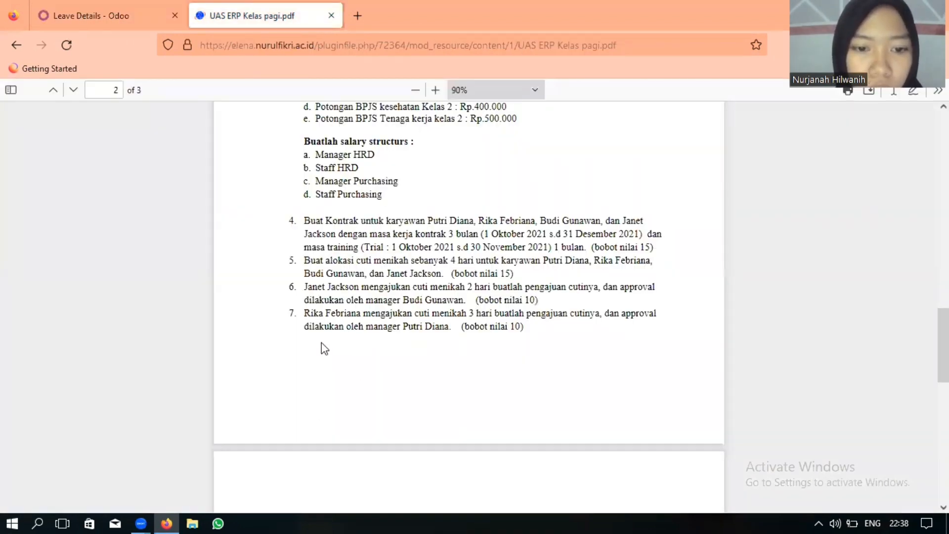
{"action": "left_click", "coordinate": [106, 12]}
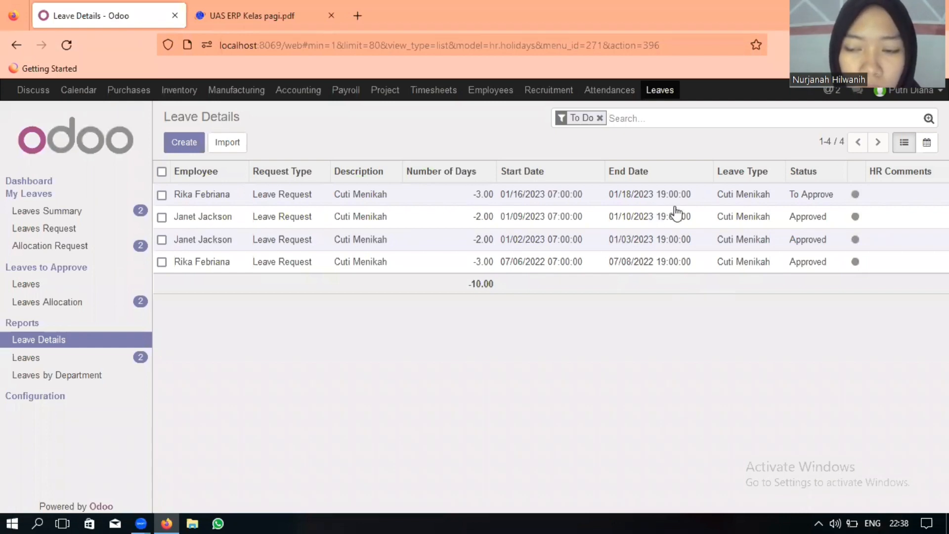
{"action": "left_click", "coordinate": [220, 198]}
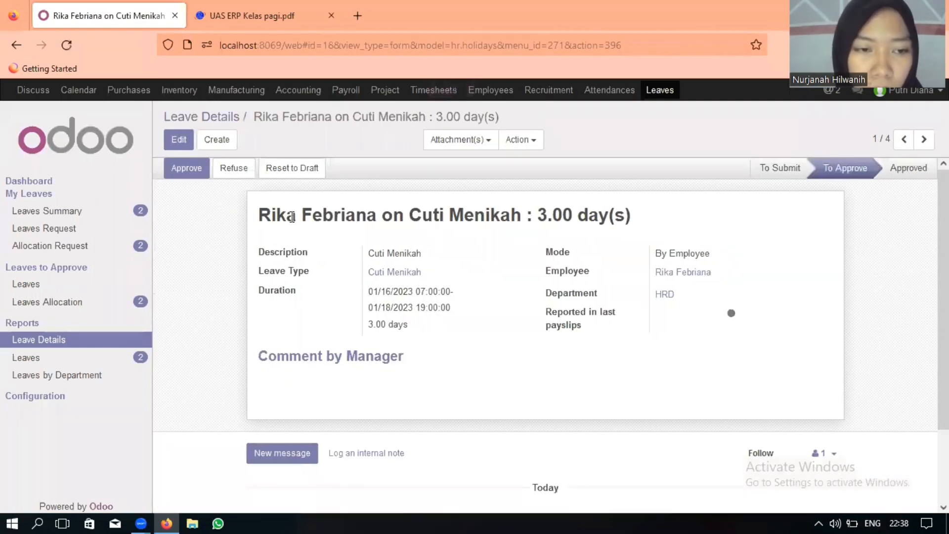
{"action": "left_click", "coordinate": [191, 171]}
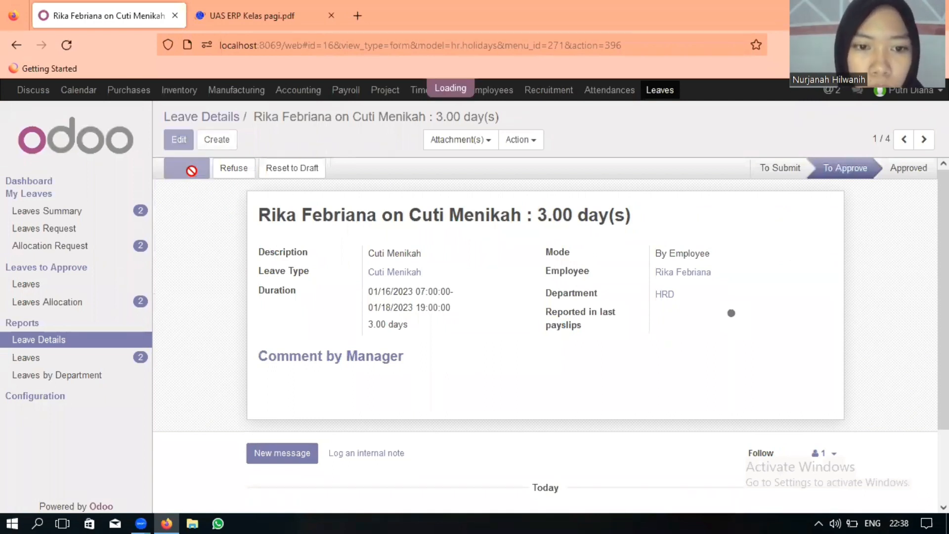